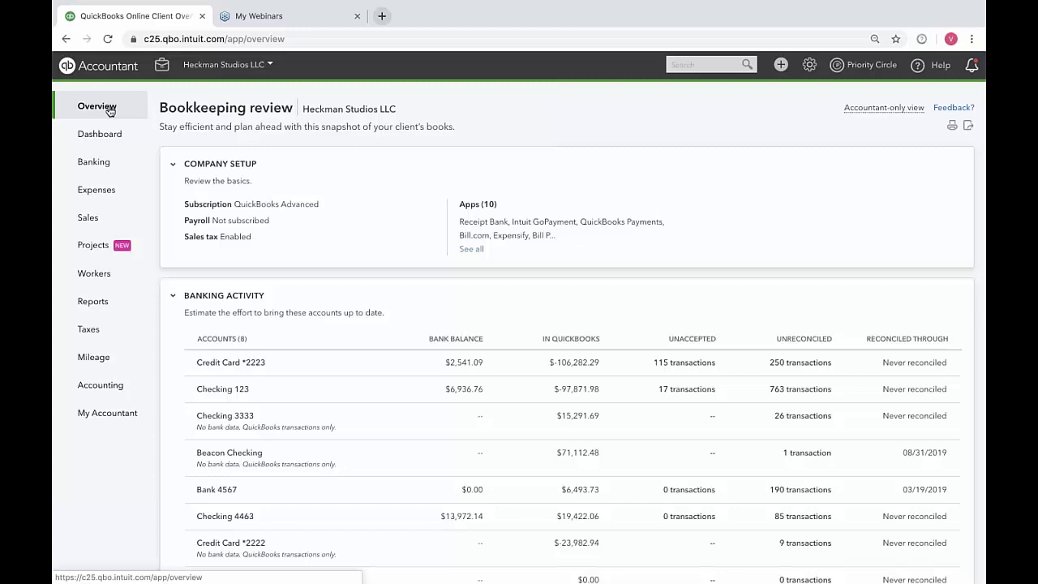
View the client dashboard, return to the bookkeeping overview, and examine the banking activity of each account
left_click(99, 134)
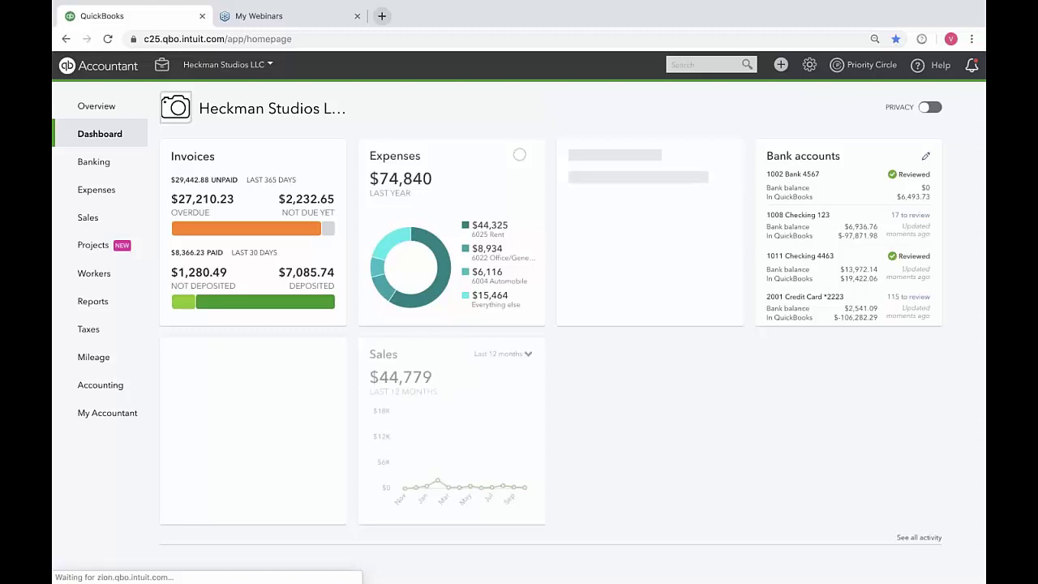
left_click(117, 108)
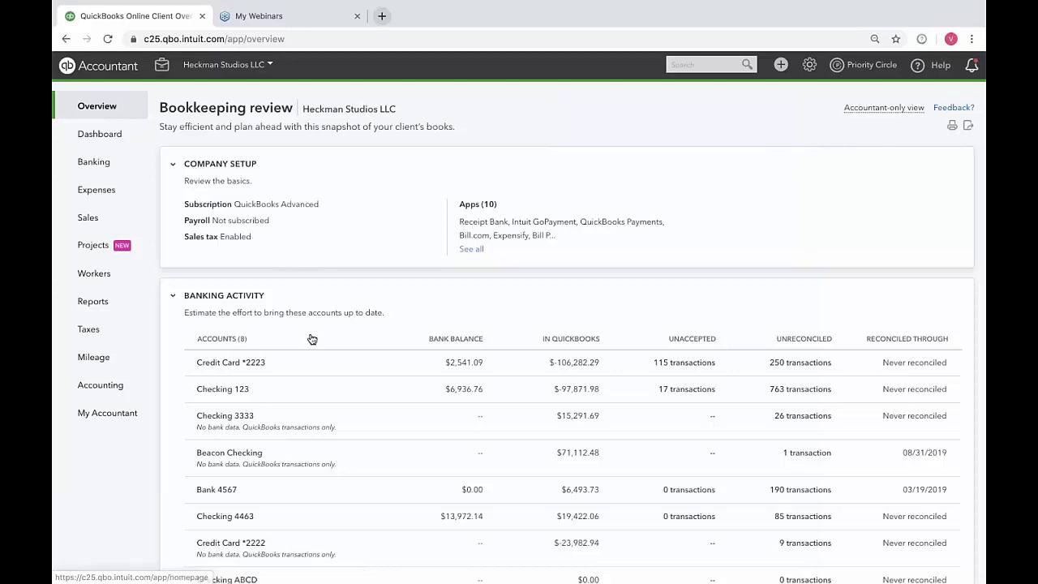
scroll(312, 339, "down", 2)
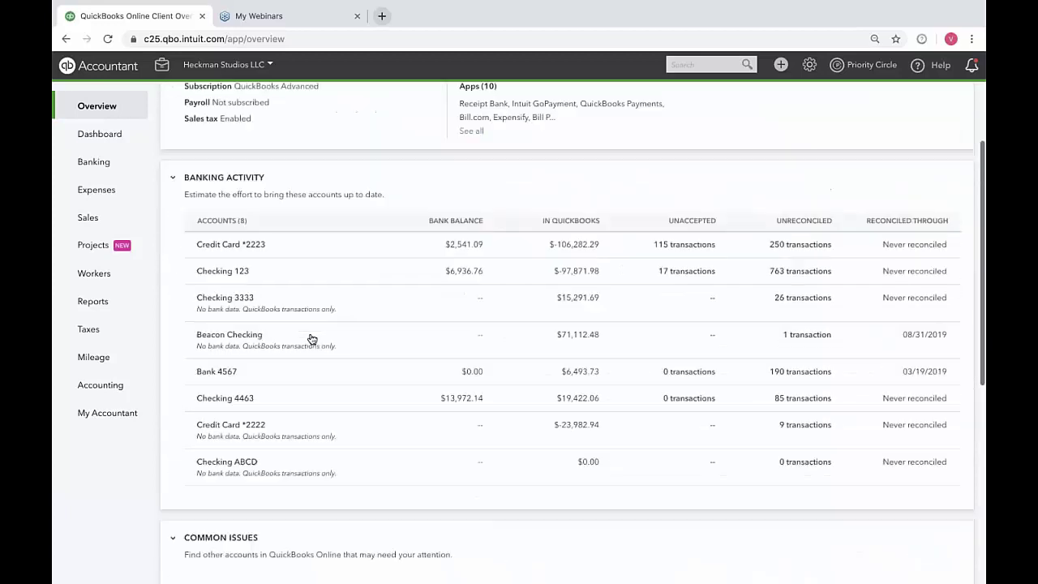
scroll(312, 339, "up", 1)
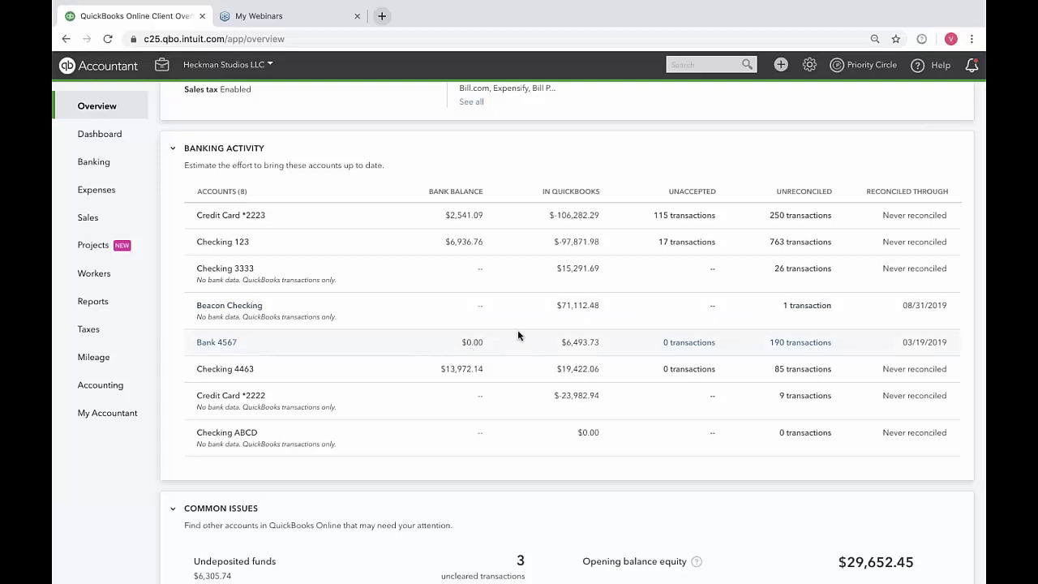
Open the bank feeds and look through the connected accounts, including the edit option for Checking 123
left_click(93, 162)
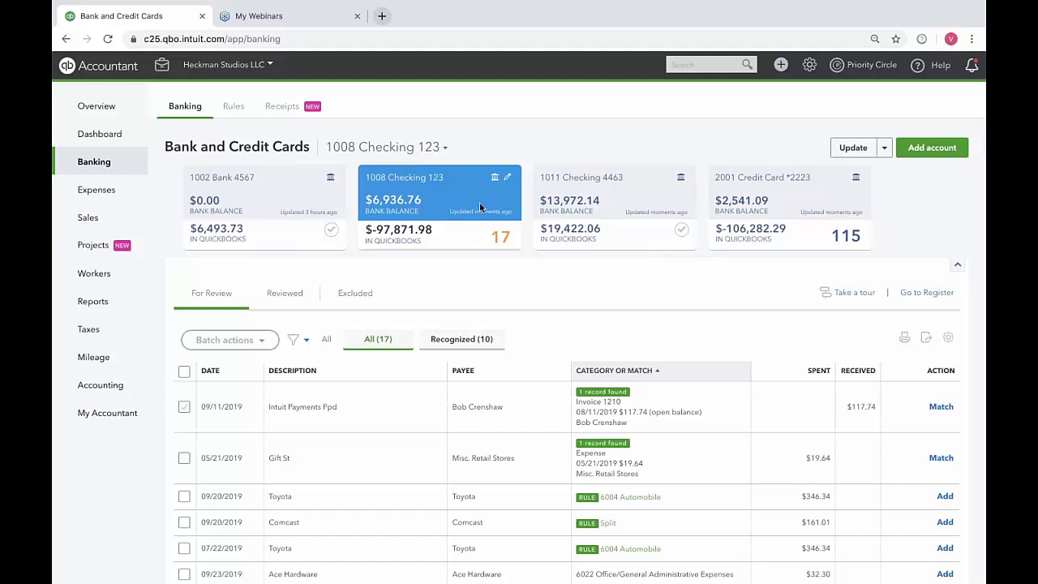
left_click(583, 194)
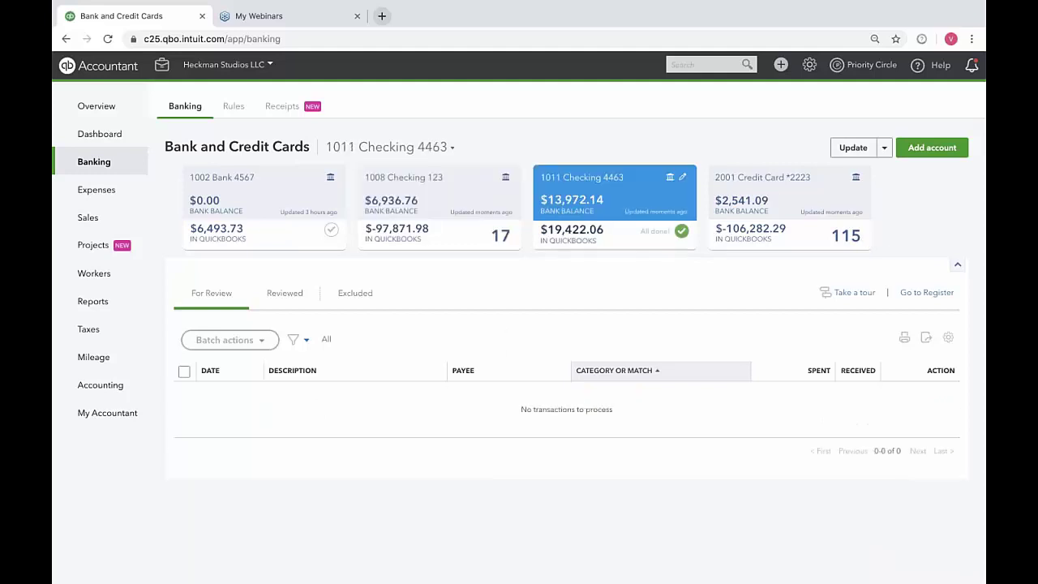
left_click(806, 202)
left_click(445, 185)
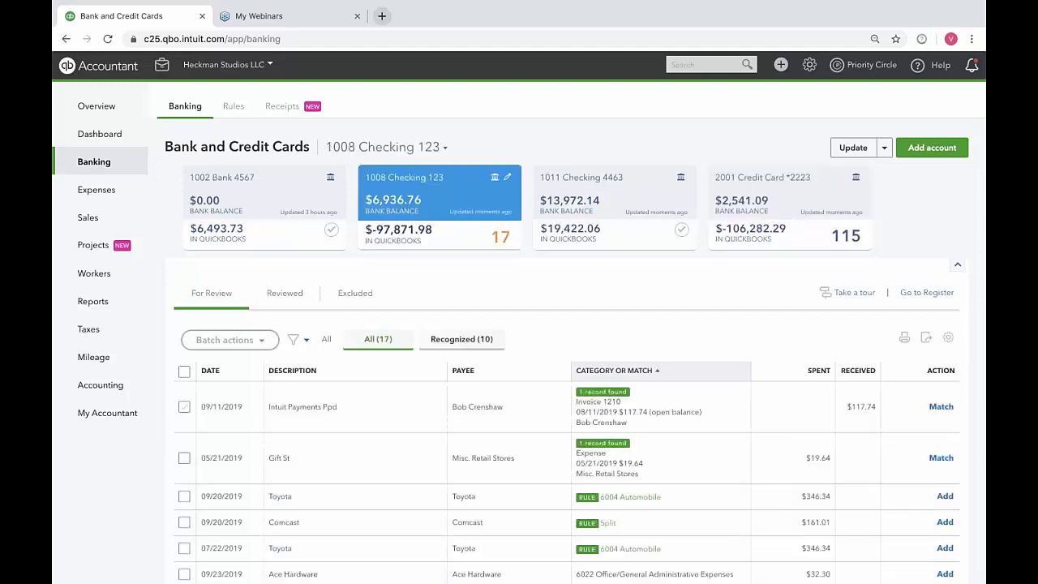
left_click(509, 180)
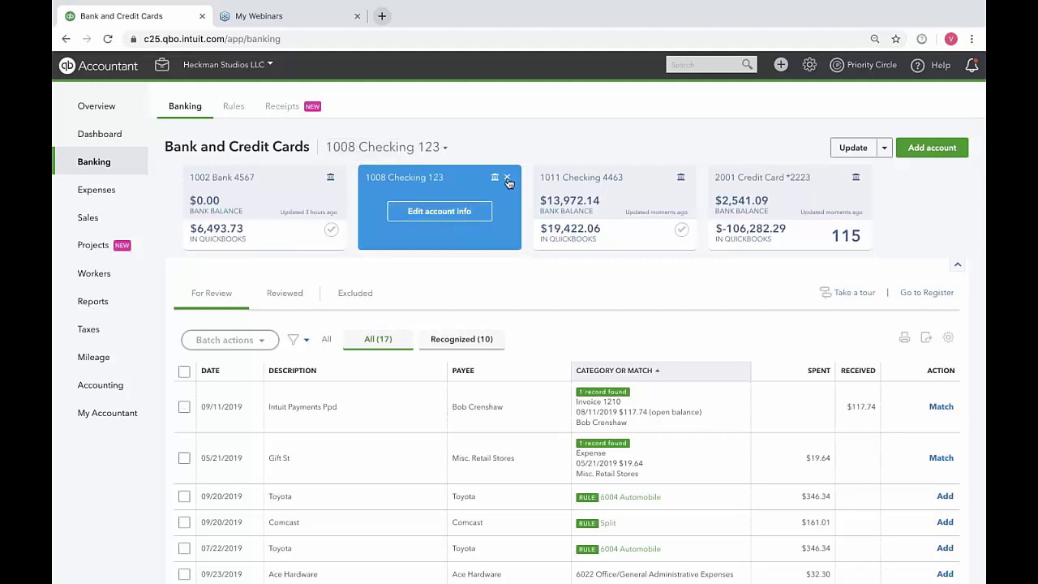
left_click(507, 179)
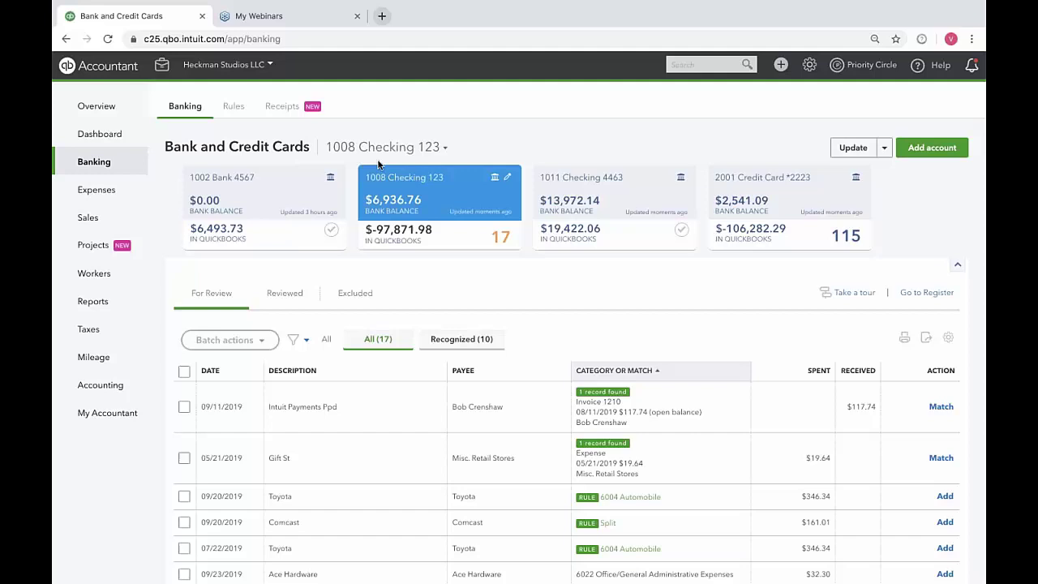
View the account info of Bank 4567, including its disconnect option, and close it without changes
left_click(331, 183)
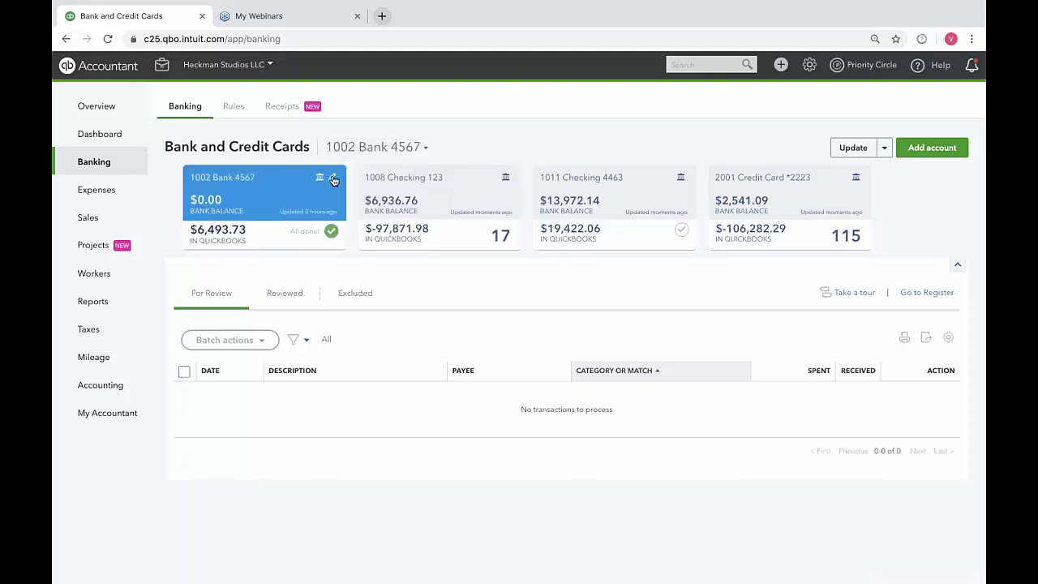
left_click(334, 180)
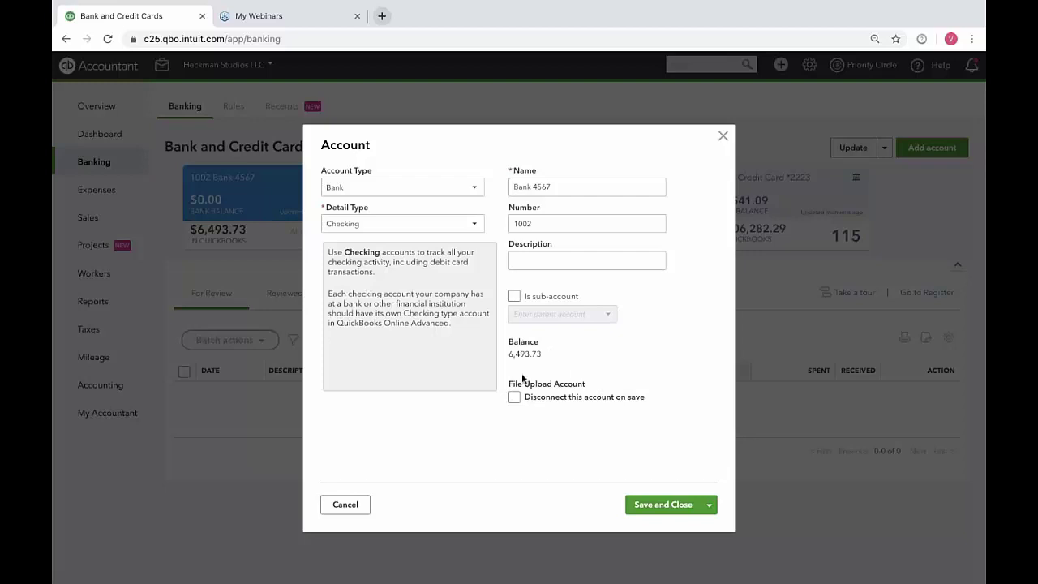
left_click(725, 136)
Examine the Checking 123 transactions awaiting review, including the details of the 09/09/2019 Burrito Parrilla Mexi expense
left_click(473, 192)
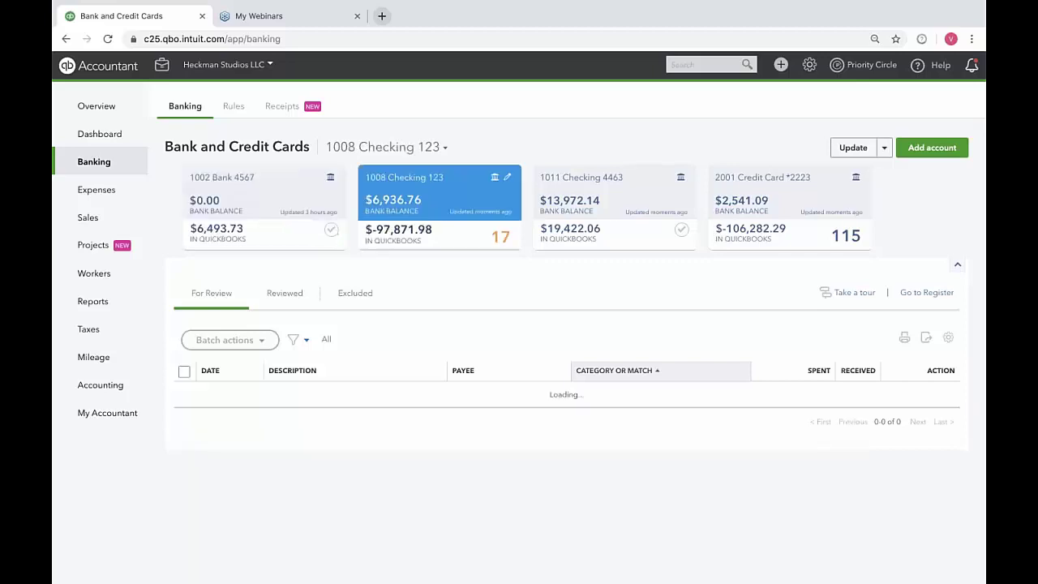
scroll(677, 499, "down", 1)
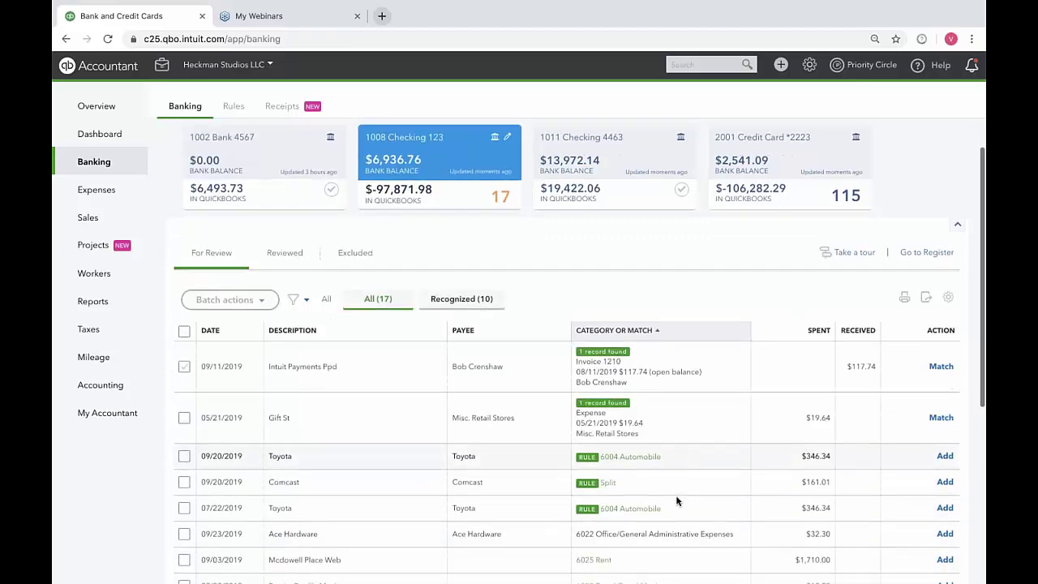
scroll(677, 499, "down", 3)
scroll(677, 499, "up", 2)
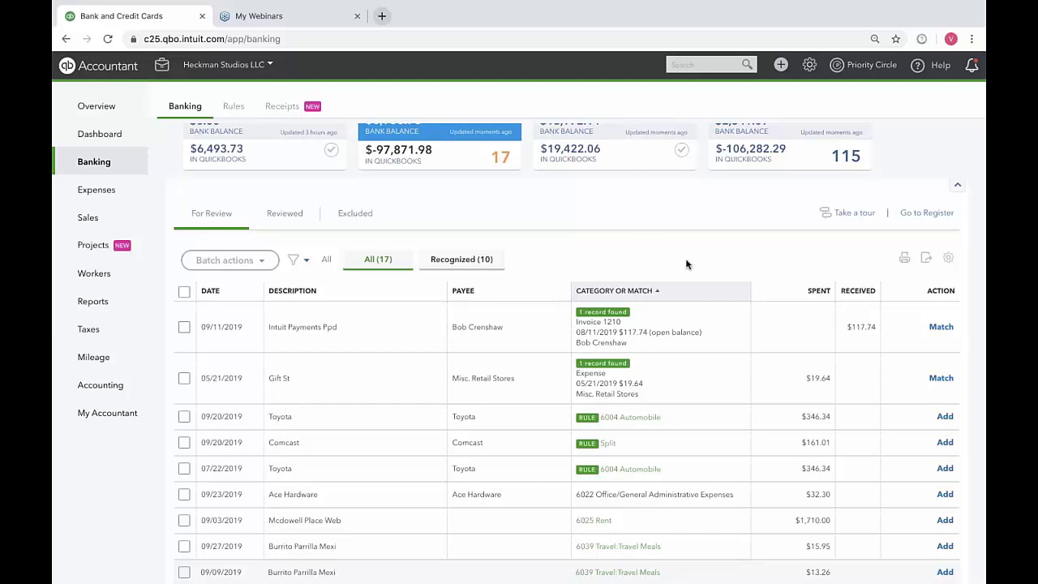
scroll(686, 265, "down", 1)
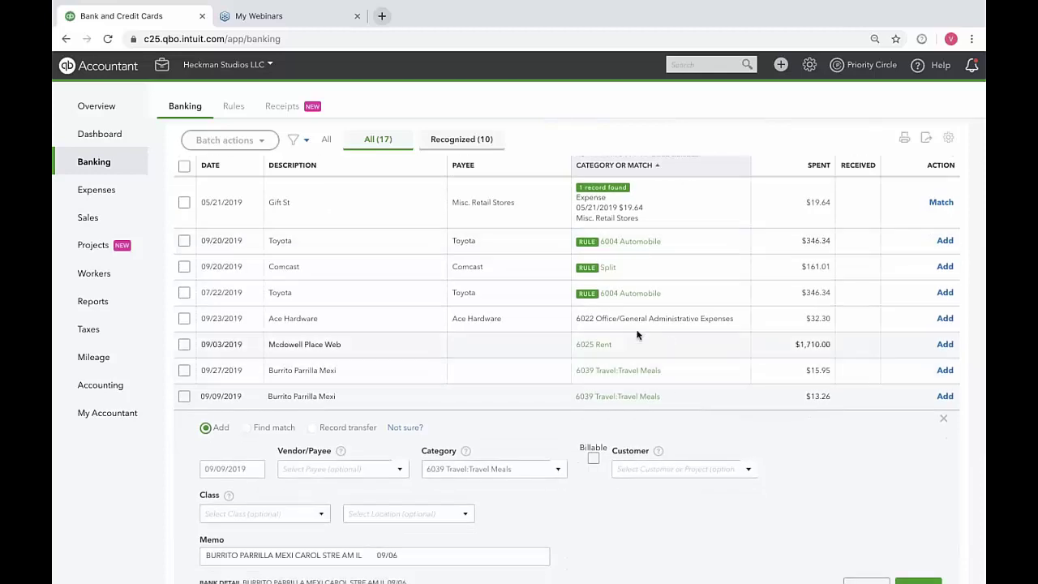
scroll(644, 459, "down", 4)
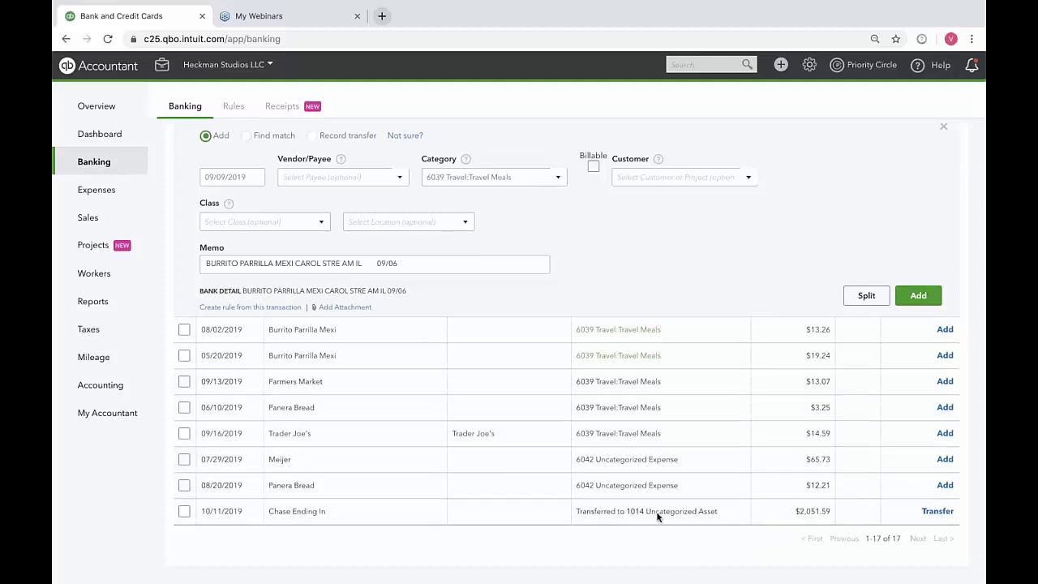
scroll(683, 484, "up", 5)
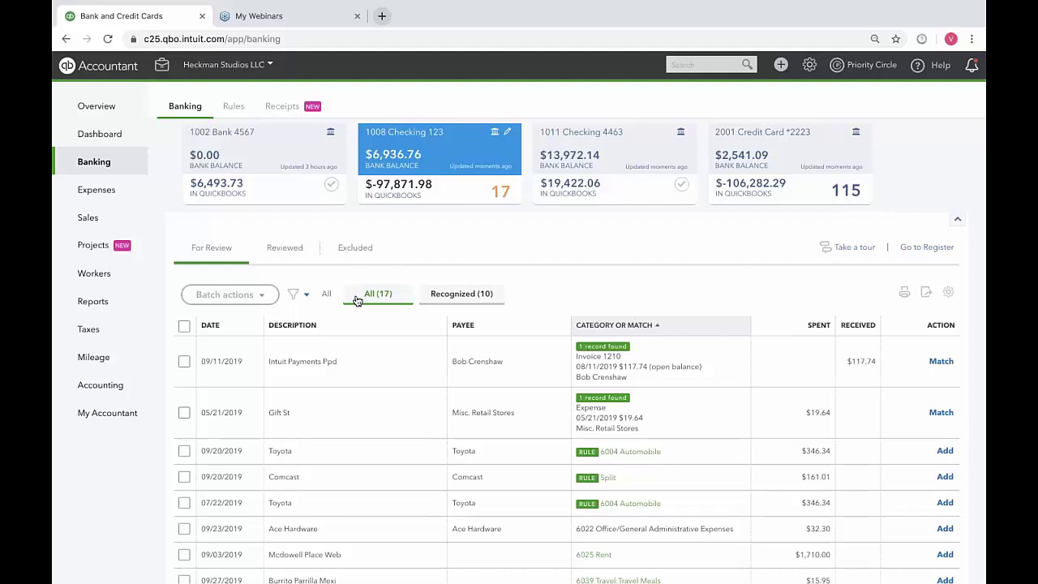
Check the date filter options and view only the recognized transactions before returning to the full list
left_click(304, 299)
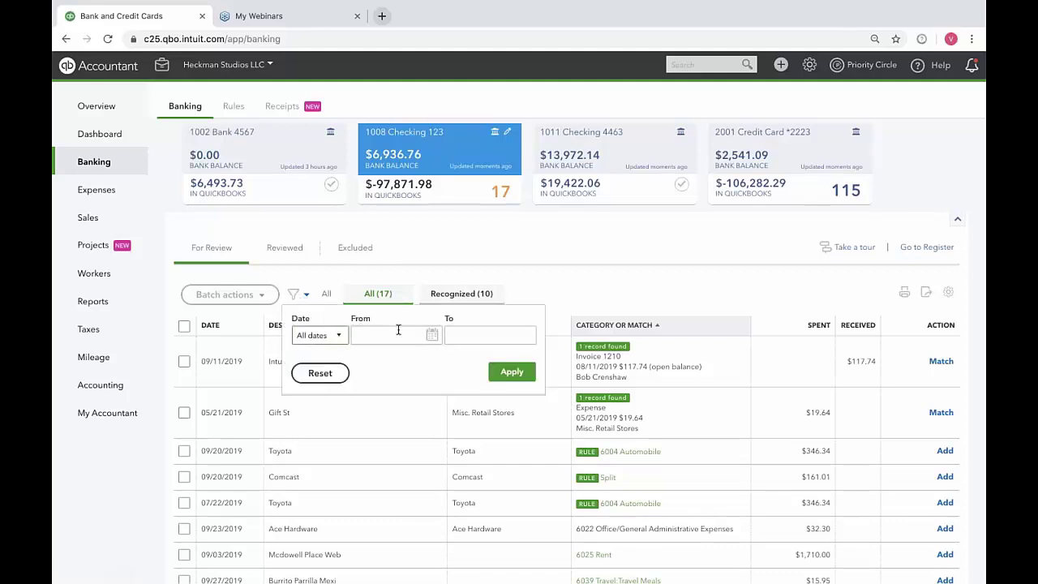
left_click(547, 281)
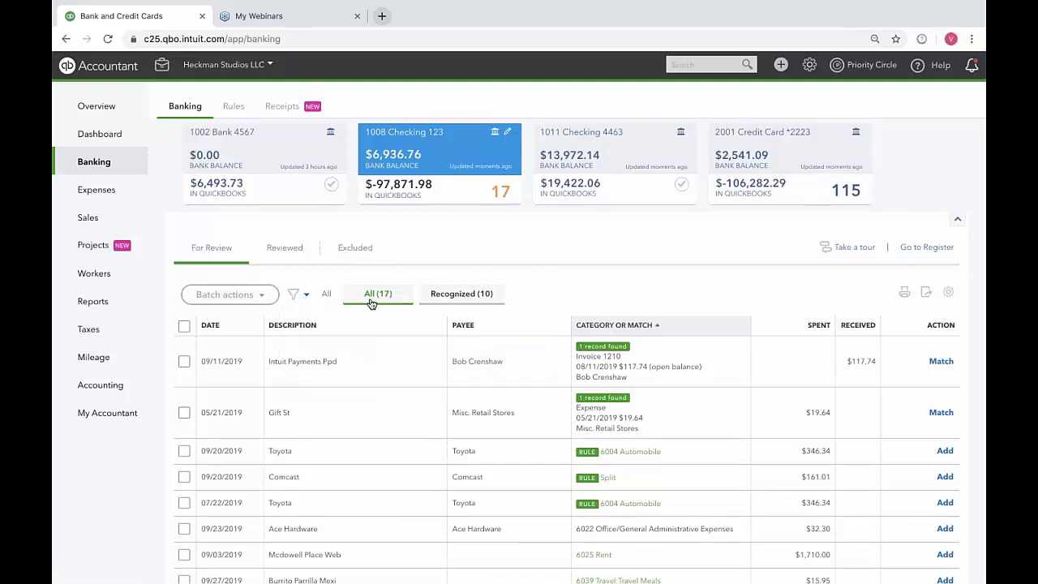
left_click(494, 296)
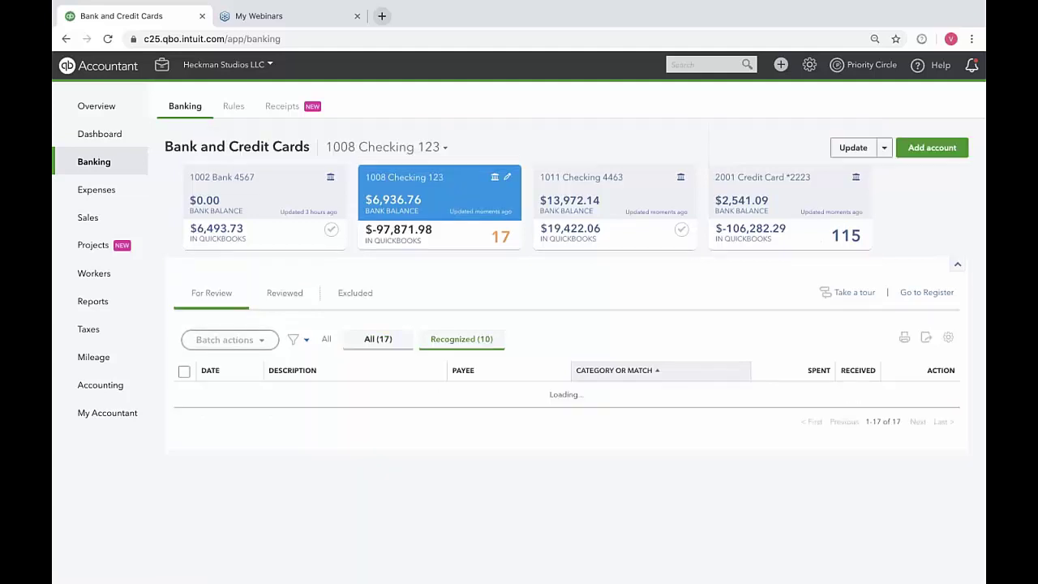
scroll(533, 366, "down", 3)
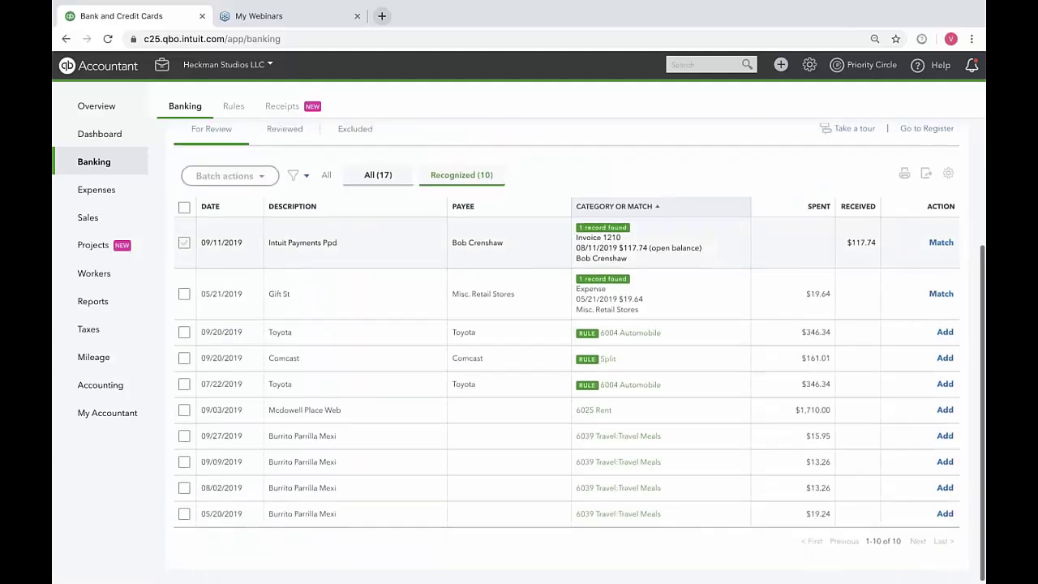
scroll(373, 308, "up", 3)
left_click(374, 309)
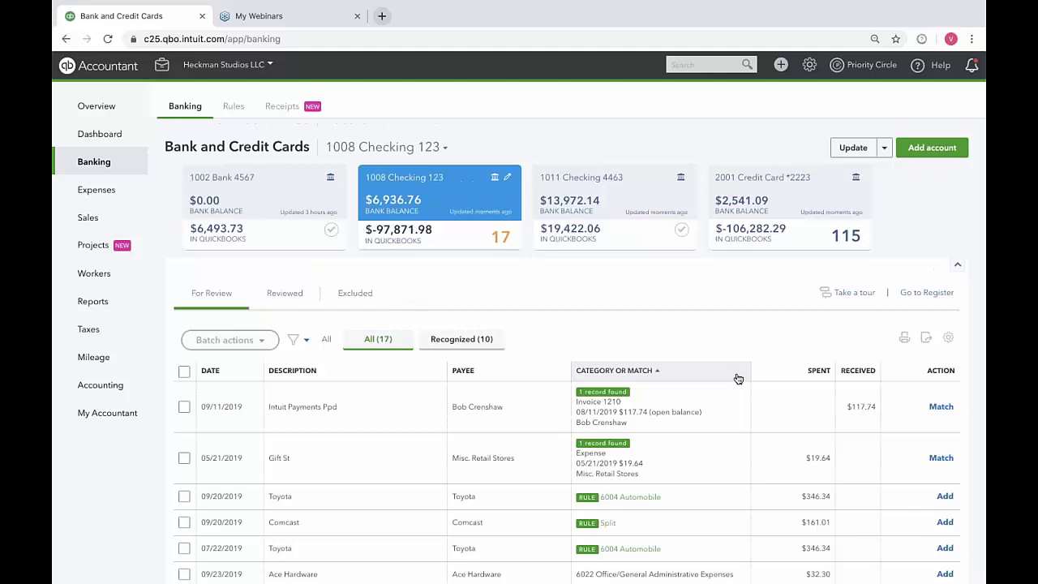
Examine the column, transaction detail and row settings of the review list, and close them unchanged
left_click(948, 338)
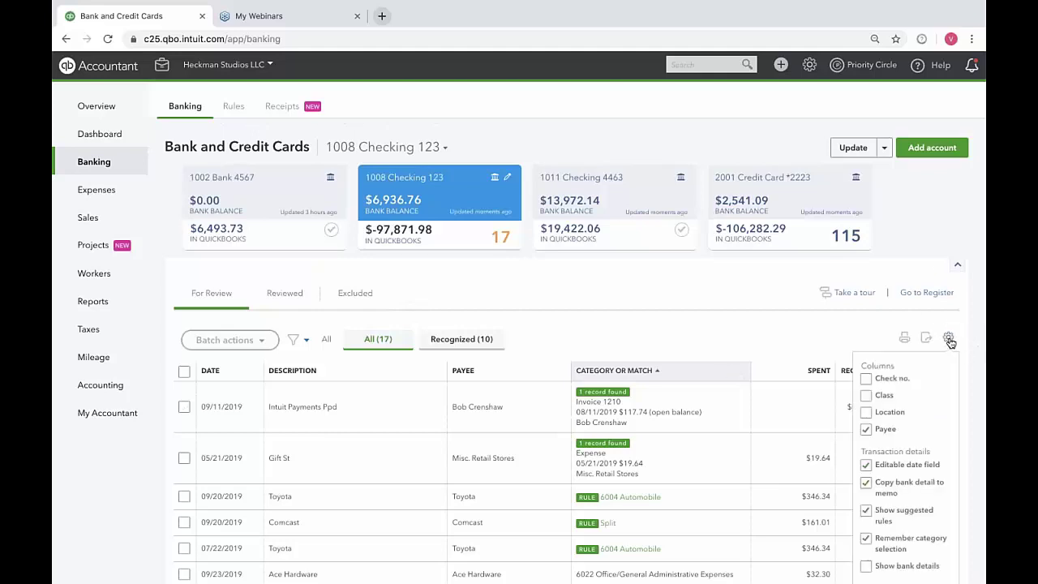
scroll(951, 342, "down", 1)
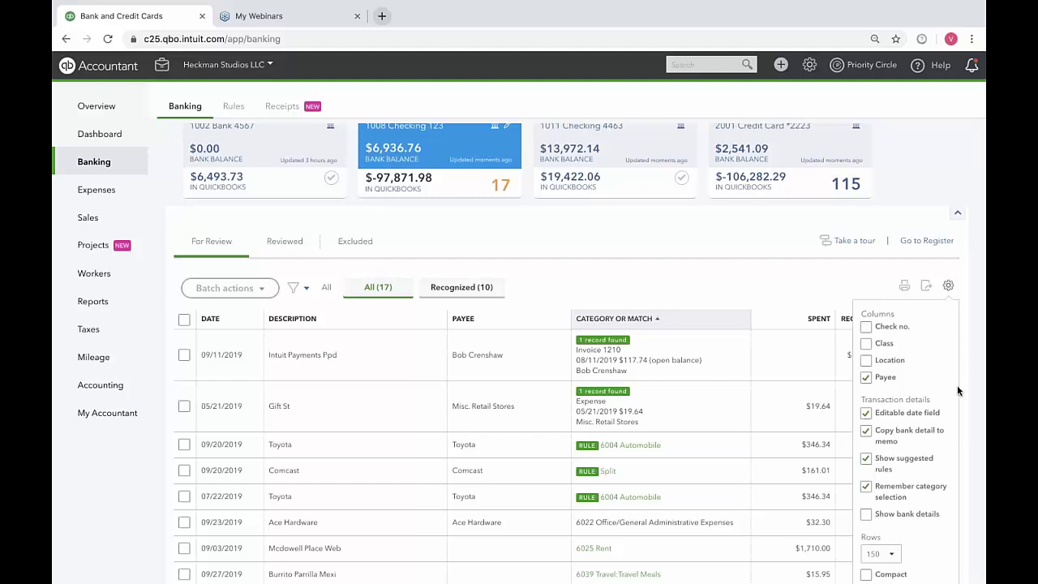
scroll(957, 391, "down", 1)
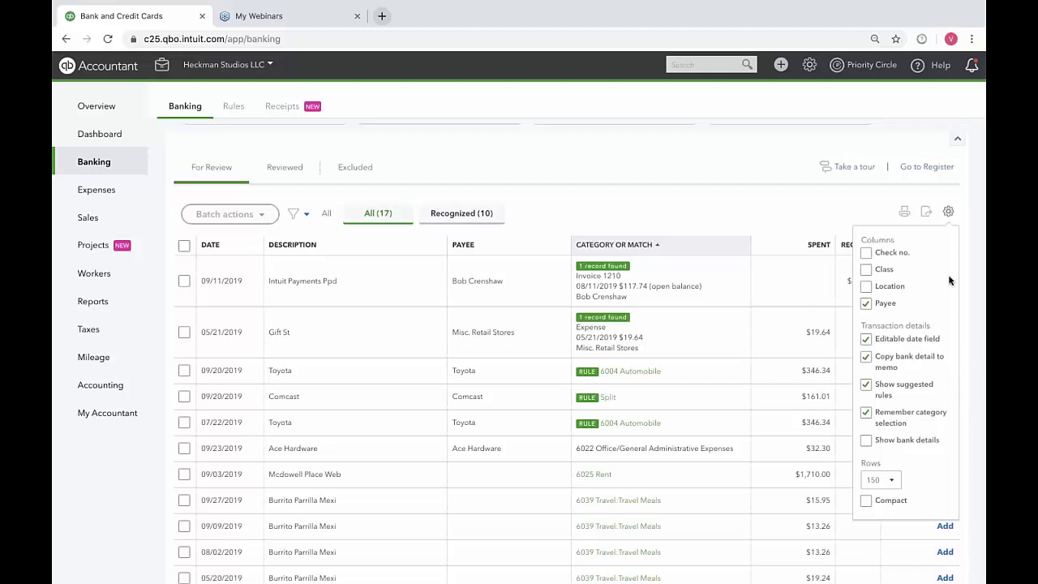
left_click(949, 211)
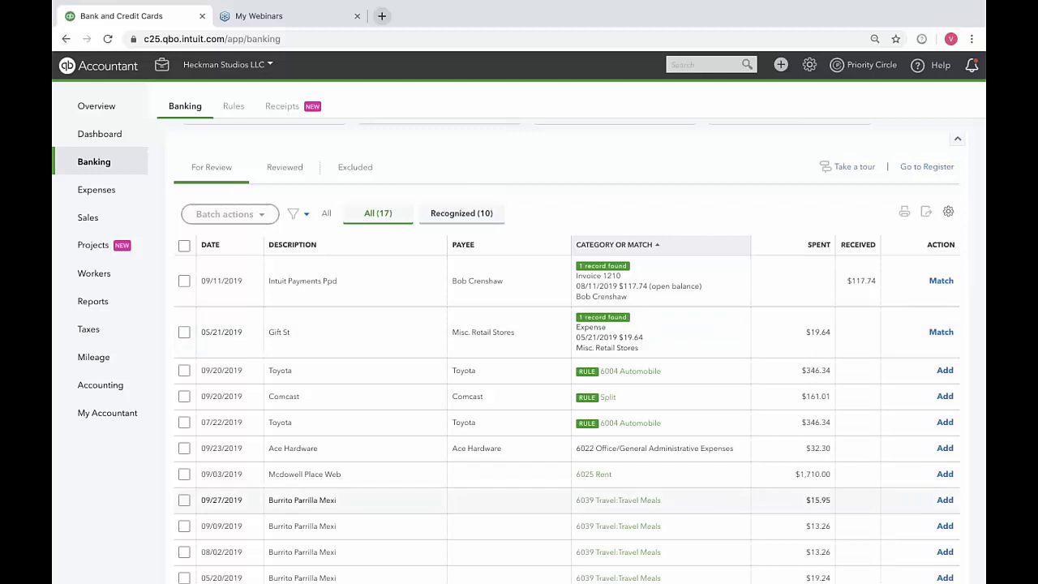
scroll(385, 261, "down", 3)
scroll(475, 303, "up", 3)
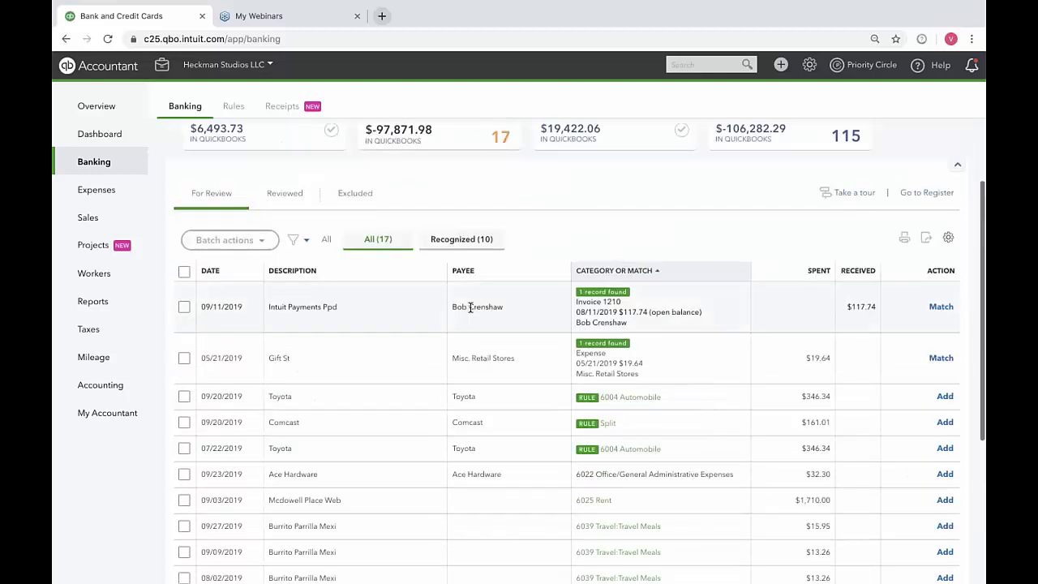
Match the 09/11/2019 Intuit Payments deposit of $117.74 to the open invoice found for it
left_click(418, 319)
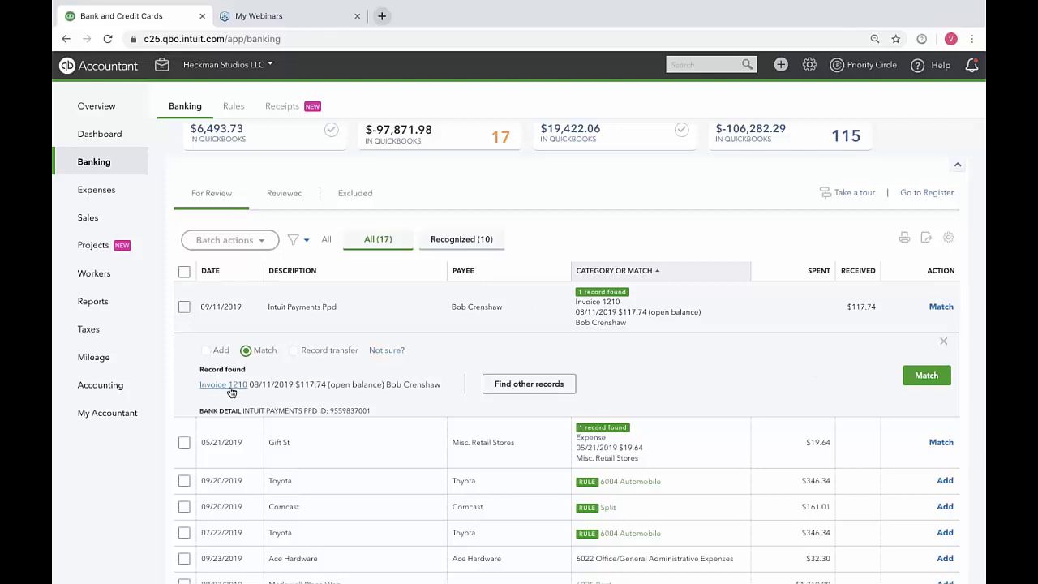
left_click(927, 376)
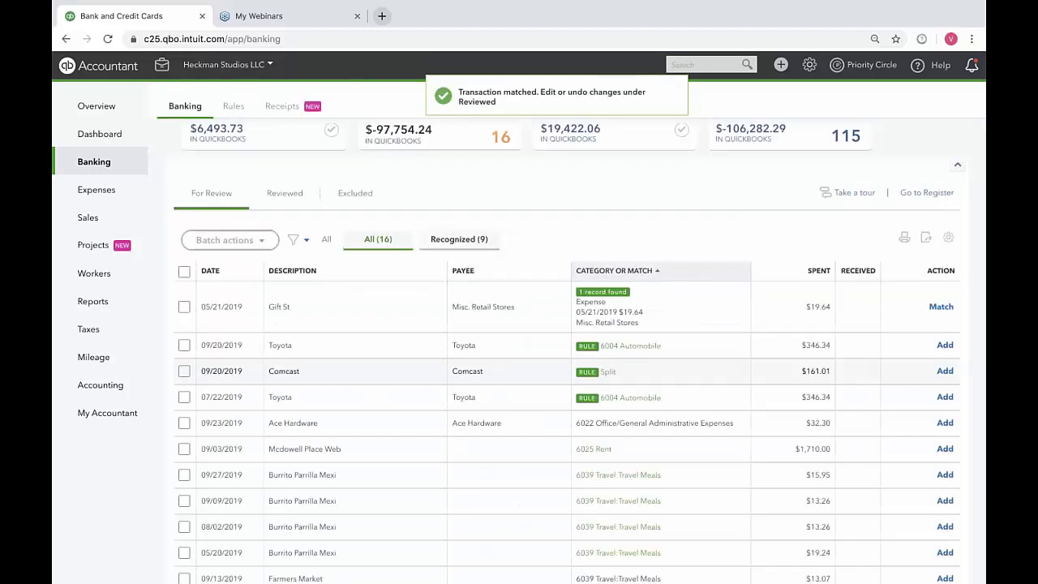
Expand the 05/21/2019 Gift St transaction and examine its suggested expense match and bank detail
left_click(659, 313)
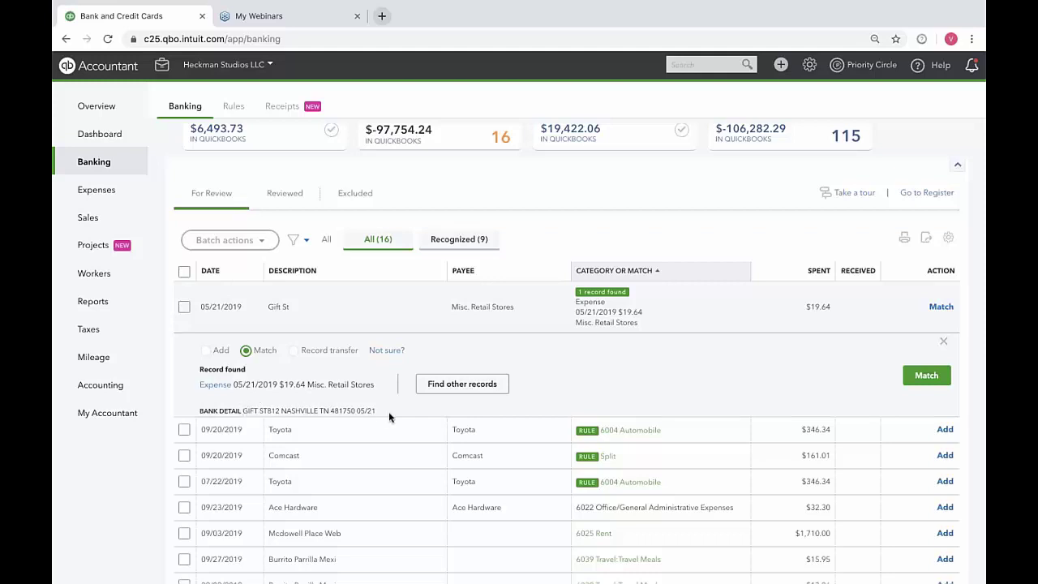
scroll(261, 410, "up", 5)
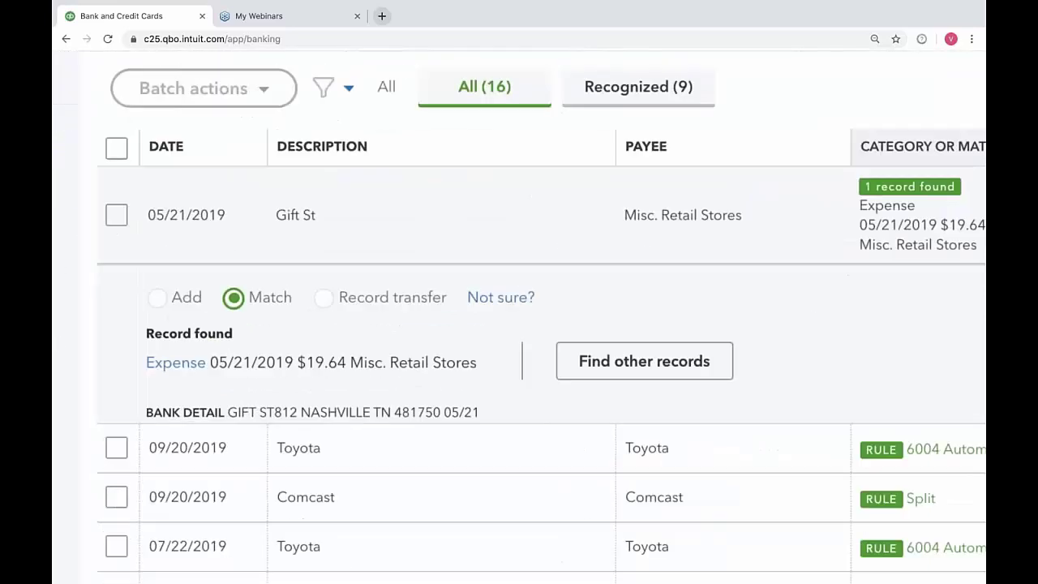
scroll(261, 410, "down", 1)
scroll(378, 410, "down", 5)
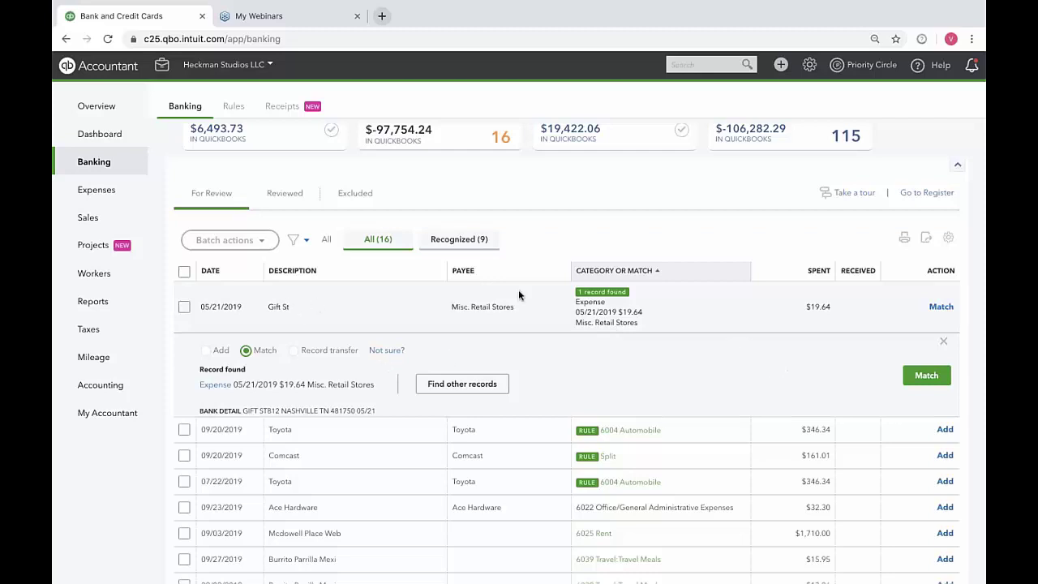
Turn on Show bank details for the review list and look through the listed transactions
left_click(950, 237)
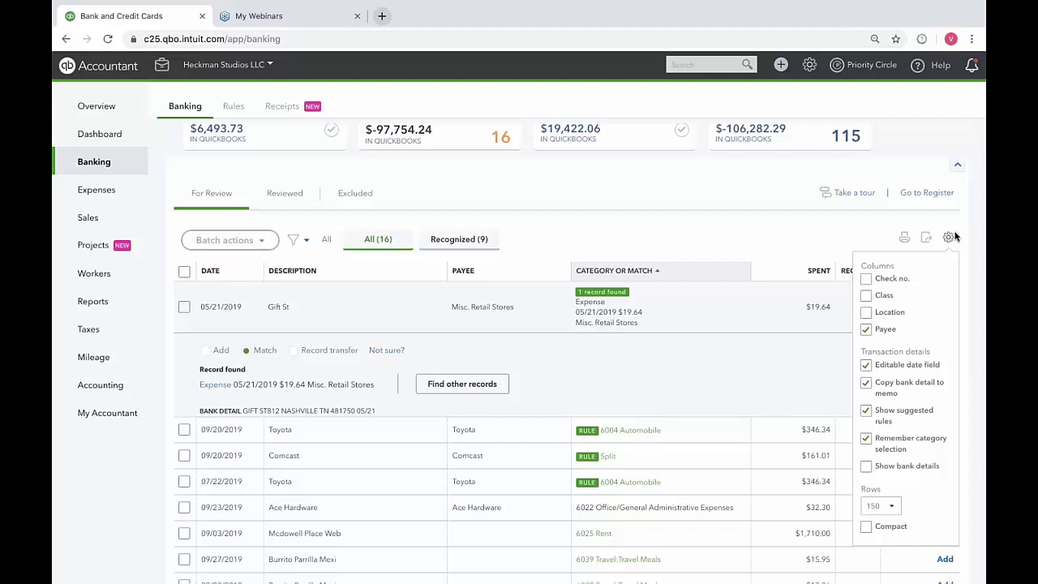
left_click(866, 467)
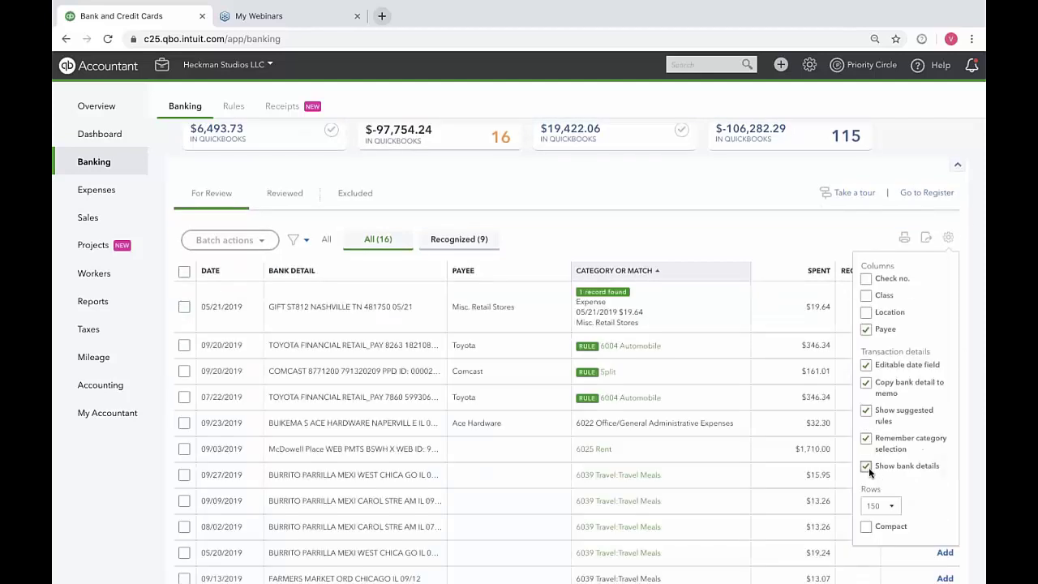
scroll(373, 523, "down", 2)
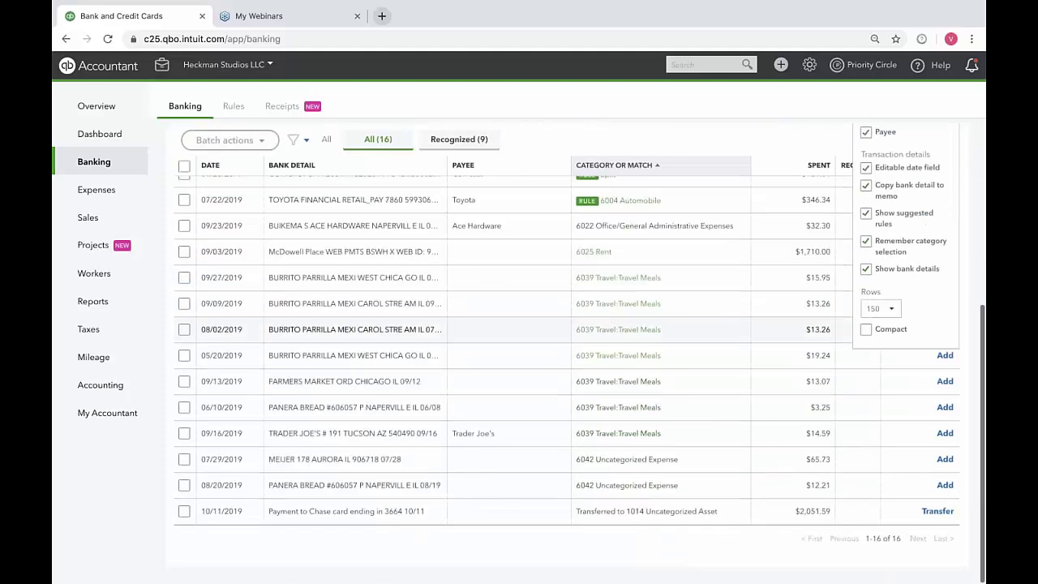
Turn off Show bank details for the review list and check the bank detail inside the 05/21/2019 Gift St transaction
scroll(373, 523, "up", 4)
scroll(580, 354, "down", 2)
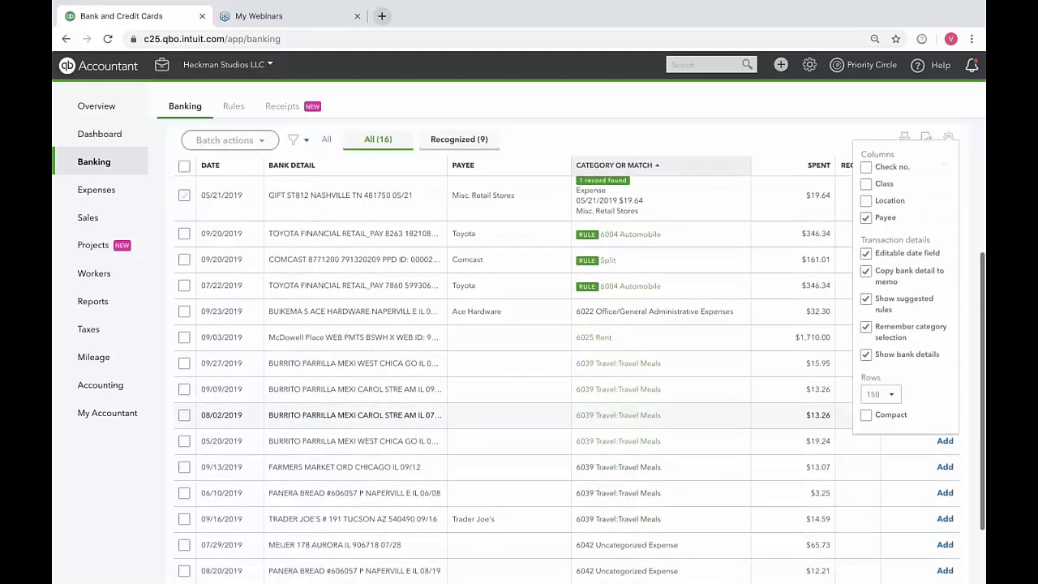
scroll(579, 353, "up", 1)
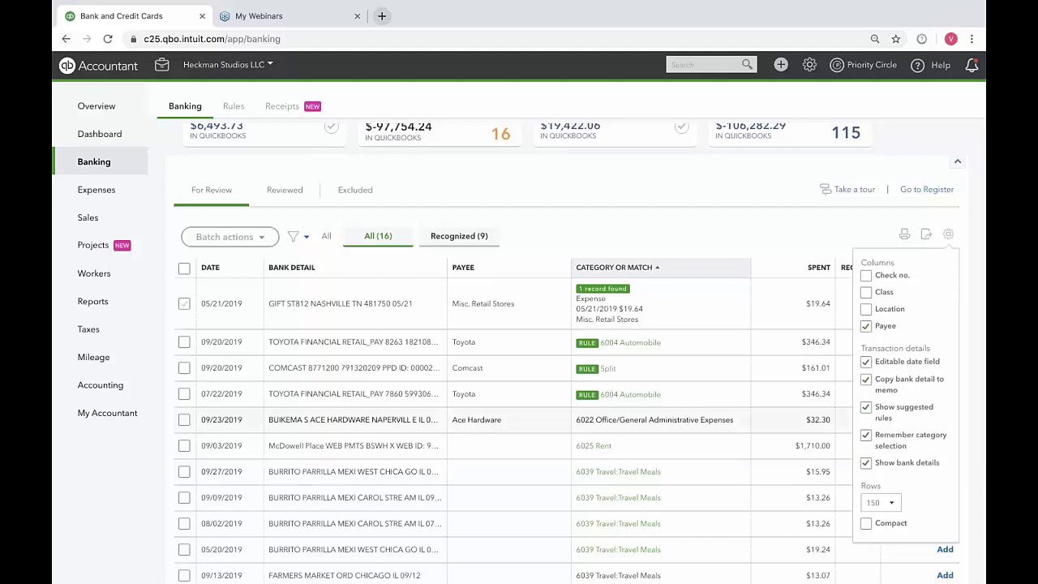
left_click(866, 464)
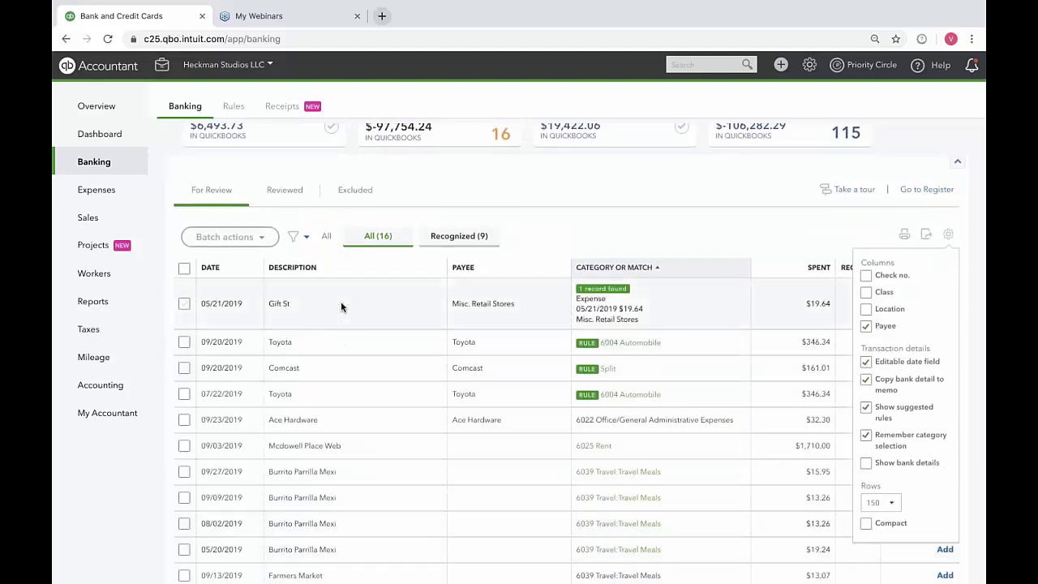
left_click(341, 302)
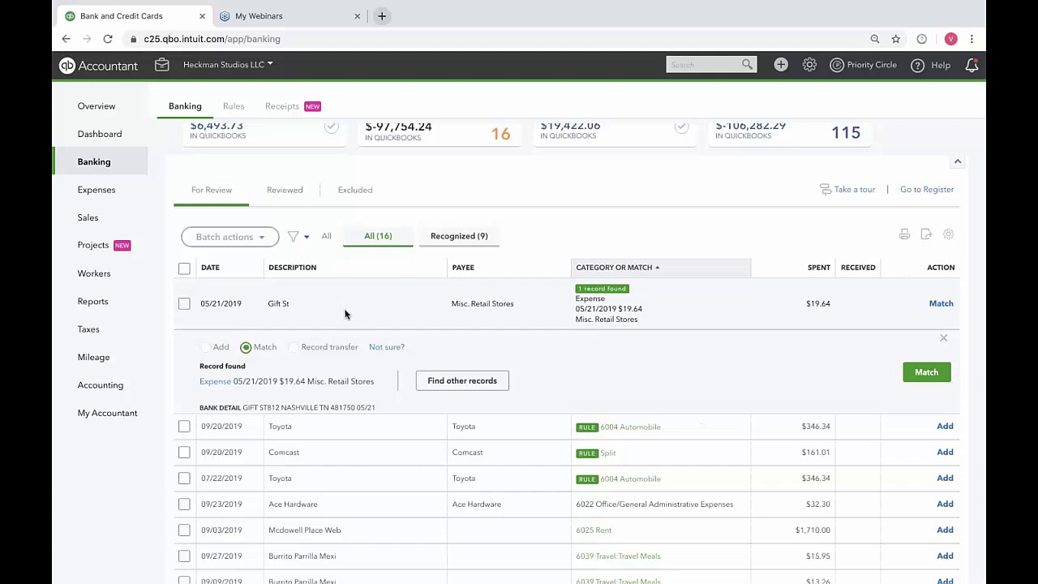
left_click(345, 314)
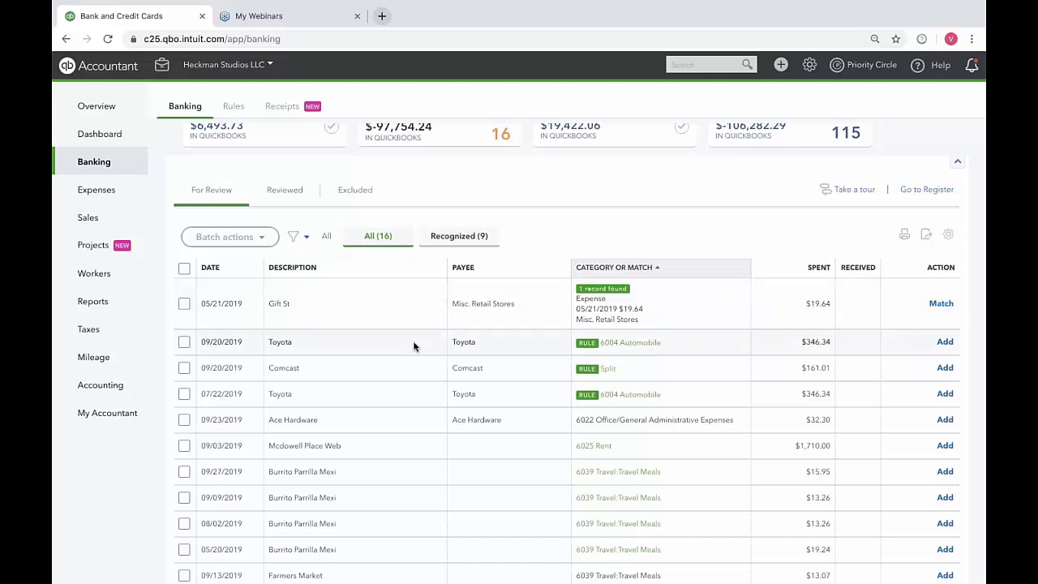
Expand the 09/20/2019 Toyota transaction, examine its category, memo, applied rule and bank detail, and close it unchanged
left_click(365, 367)
left_click(349, 342)
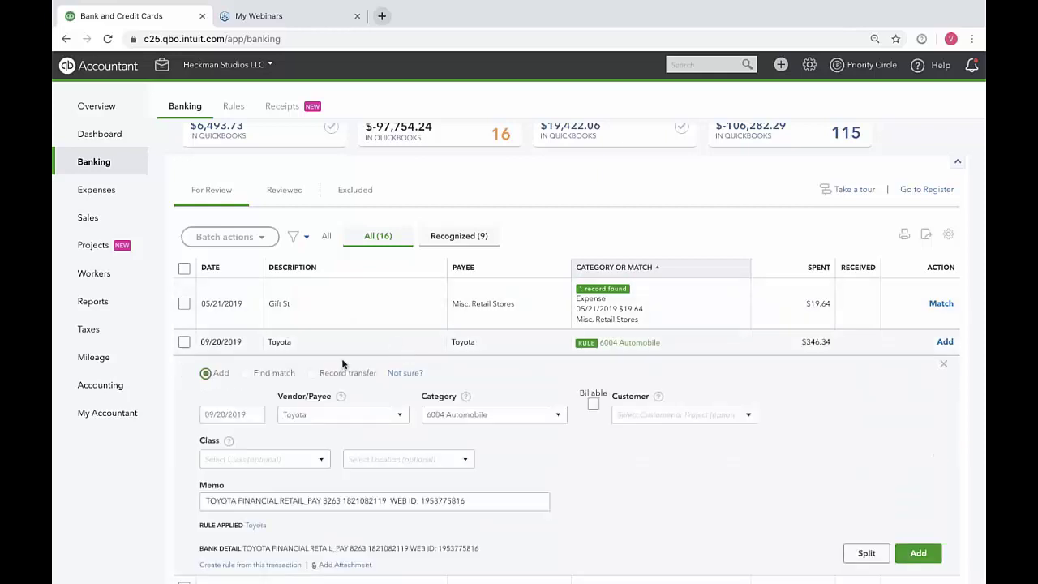
scroll(211, 546, "down", 1)
scroll(211, 546, "down", 2)
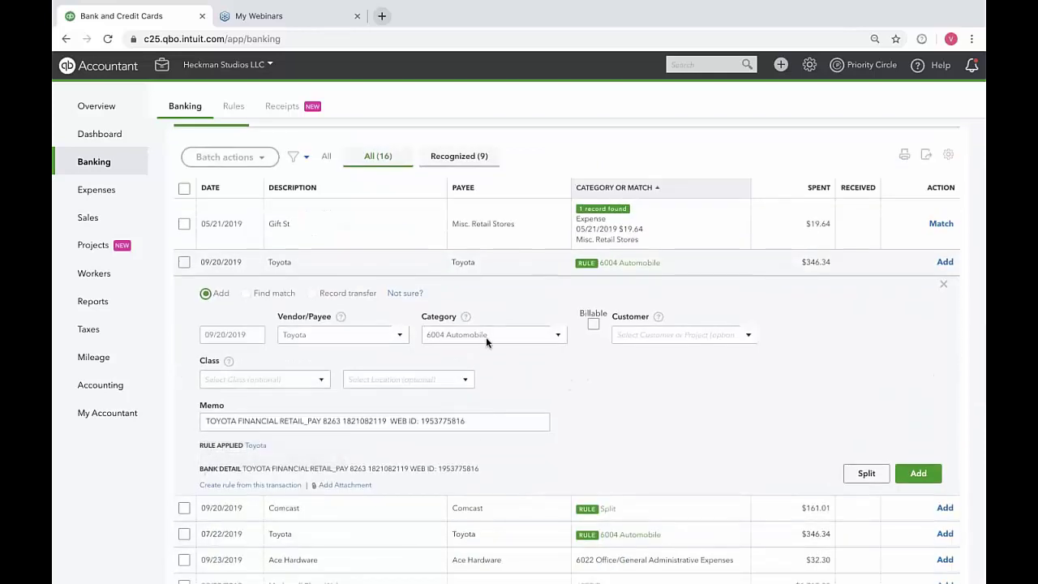
mouse_move(405, 292)
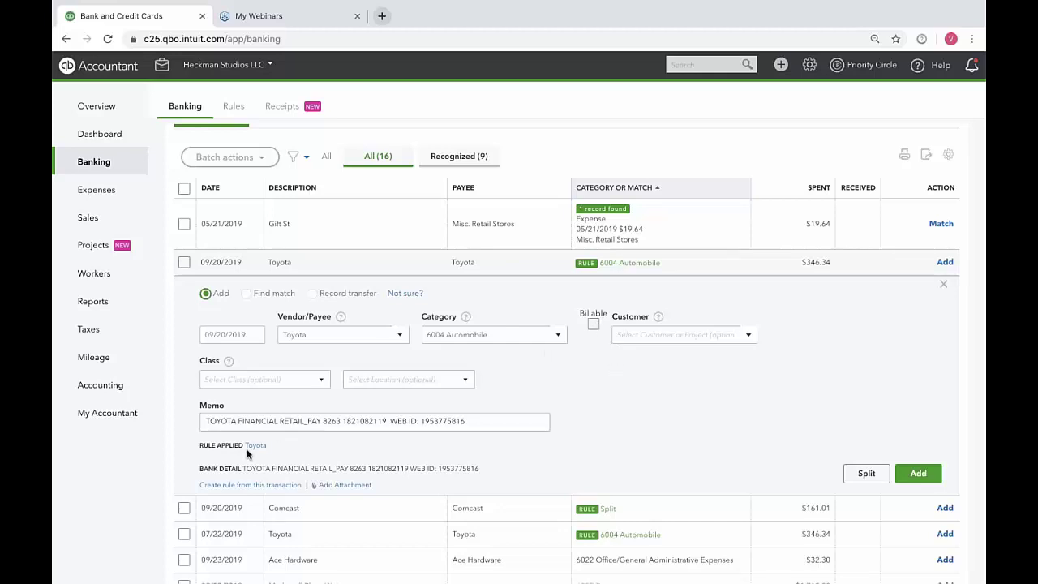
scroll(494, 482, "down", 2)
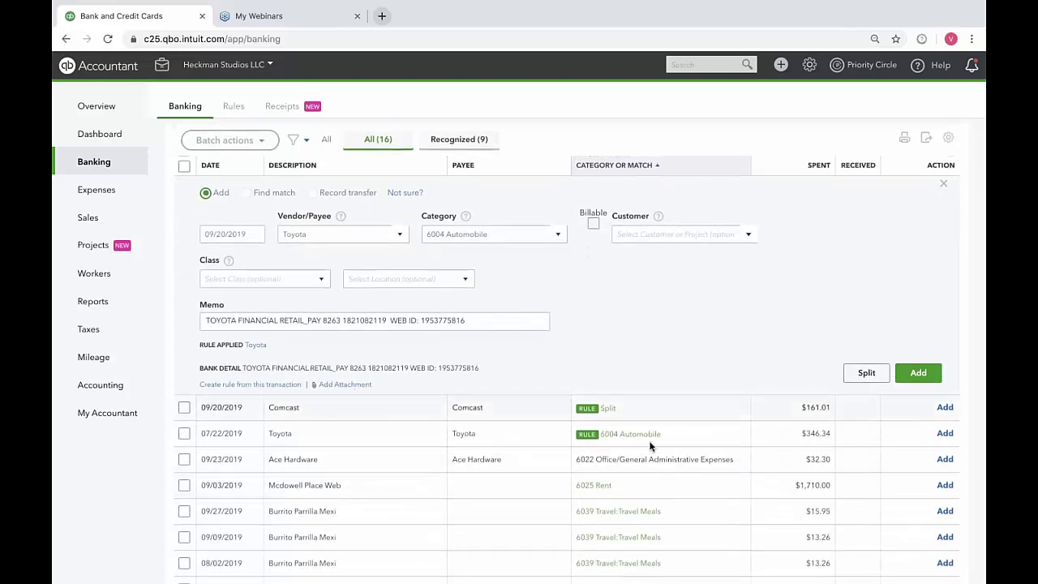
left_click(944, 186)
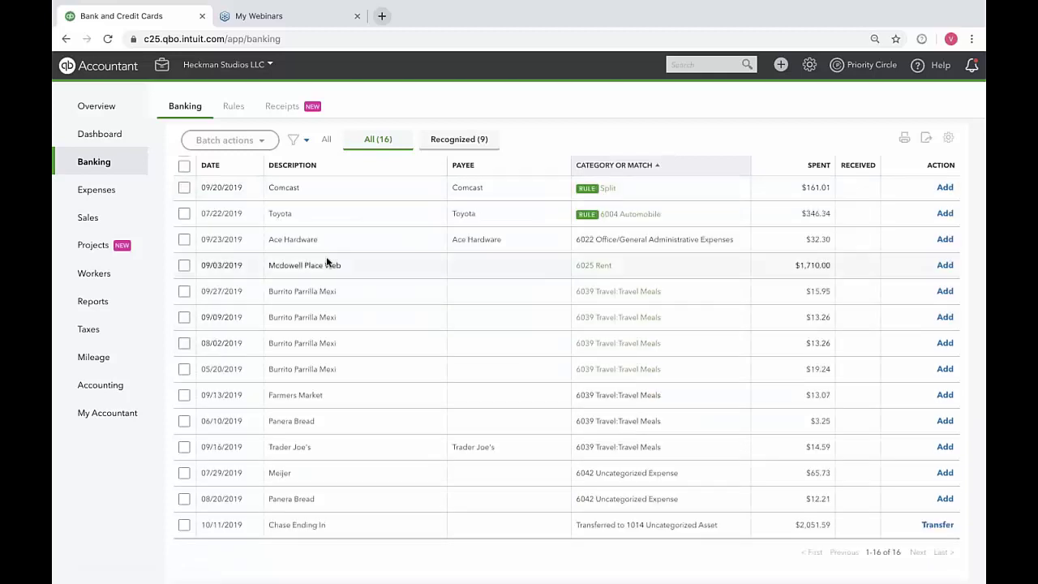
Set the category of the 09/27/2019 Burrito Parrilla Mexi transaction to 6022 Office/General Administrative Expenses
left_click(670, 296)
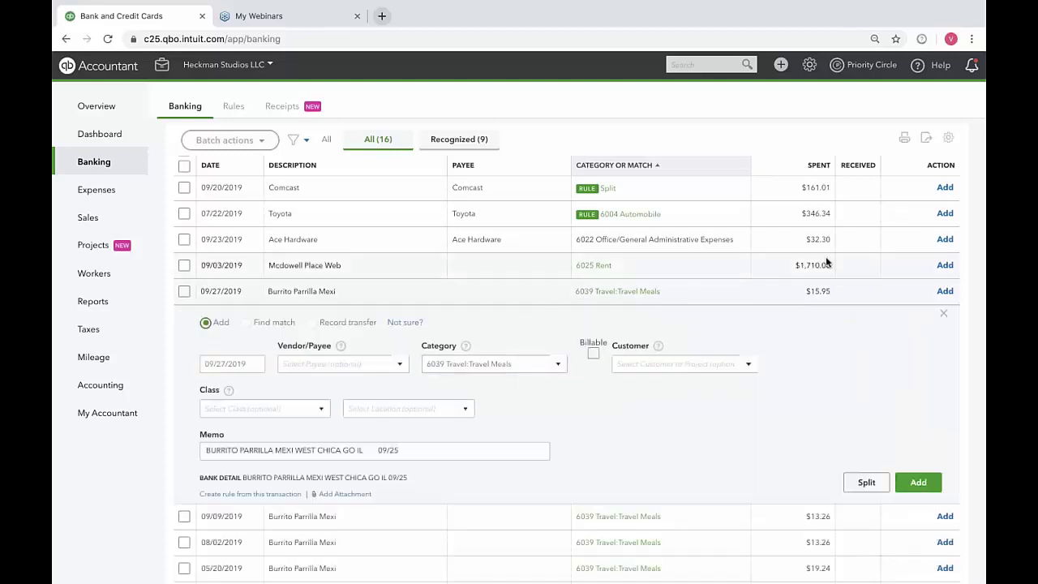
left_click(948, 138)
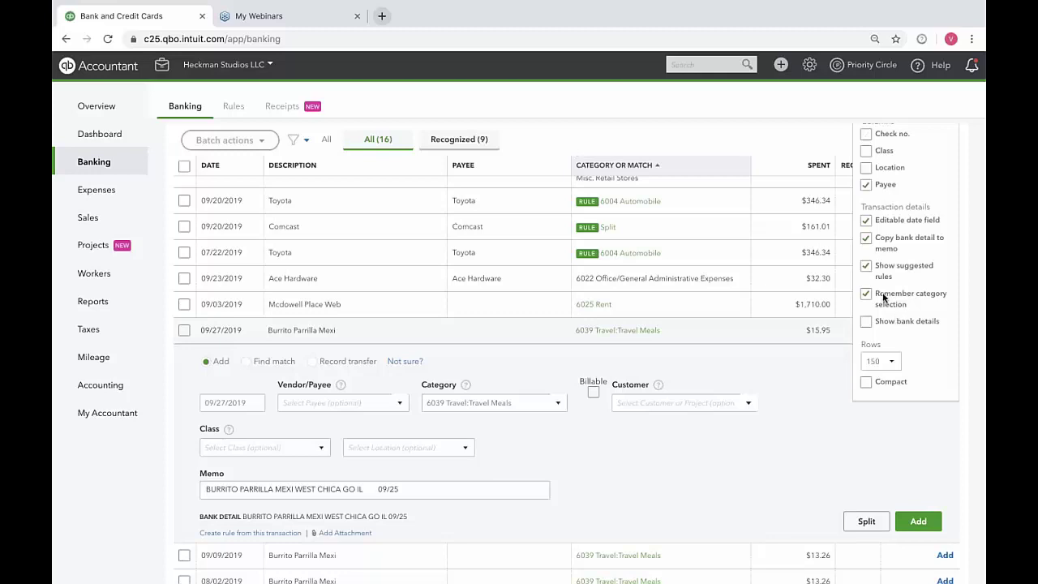
left_click(699, 464)
scroll(699, 465, "down", 1)
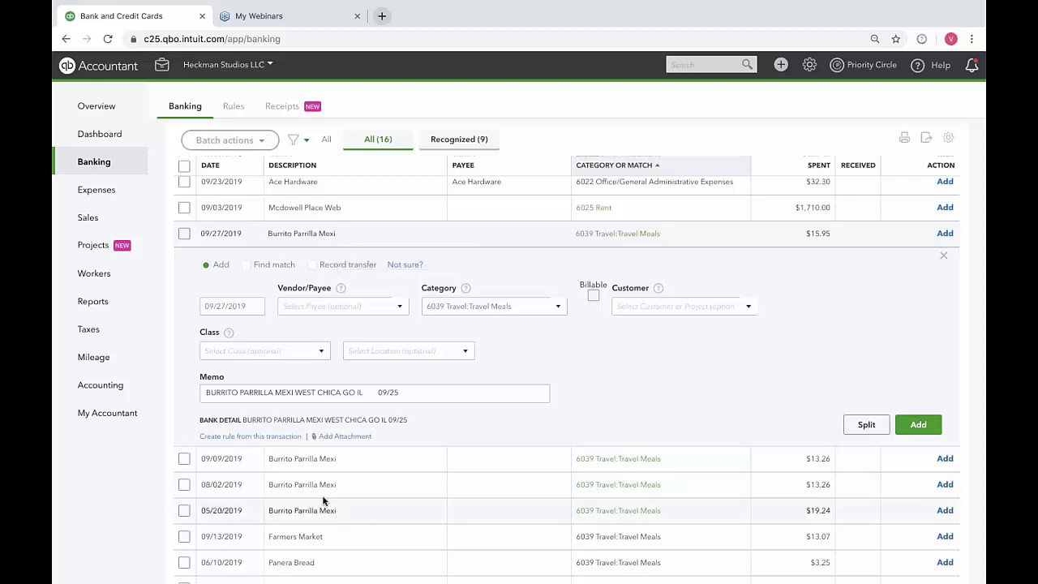
left_click(528, 310)
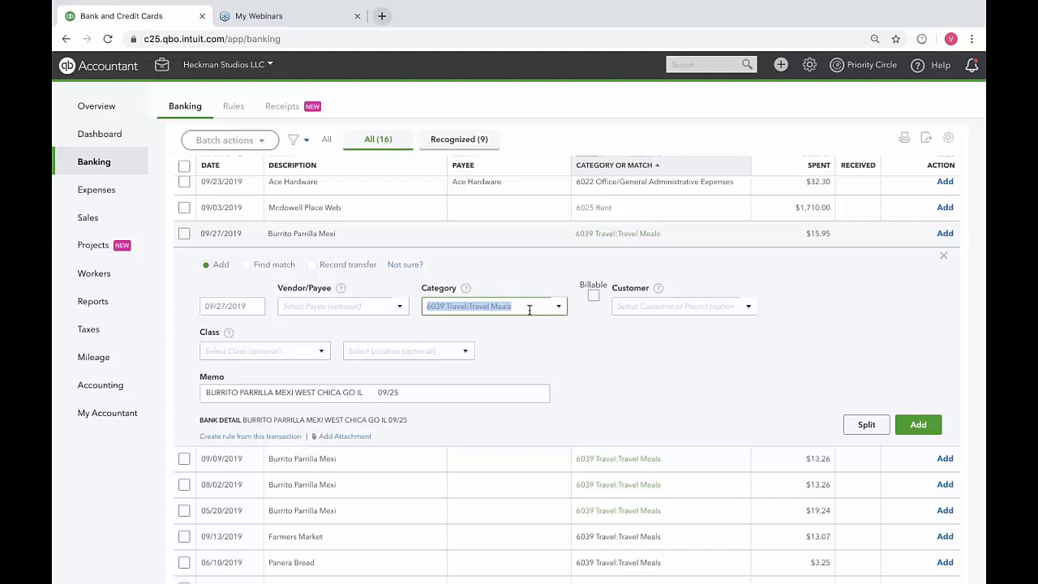
type("off")
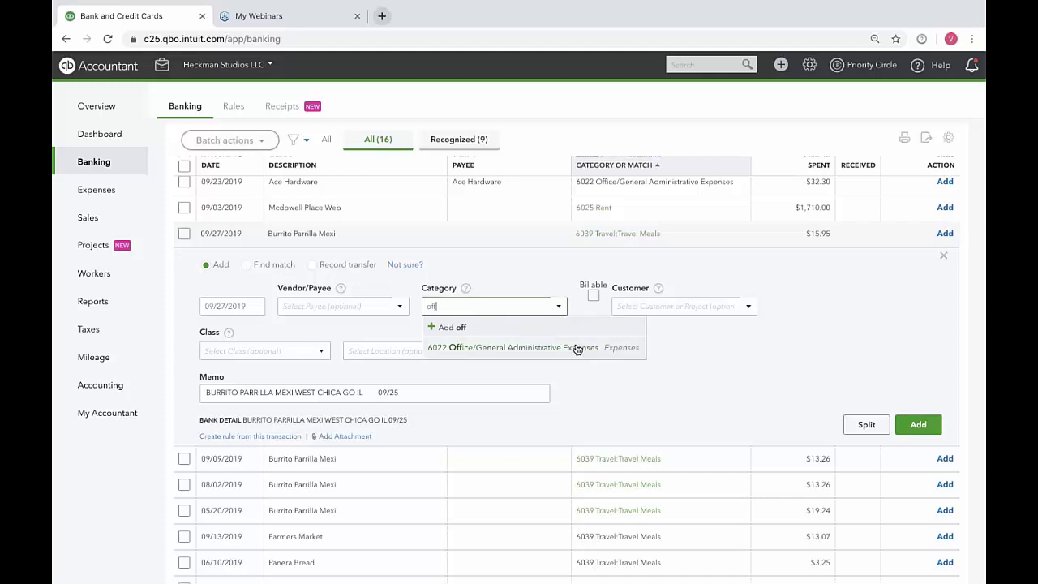
left_click(578, 349)
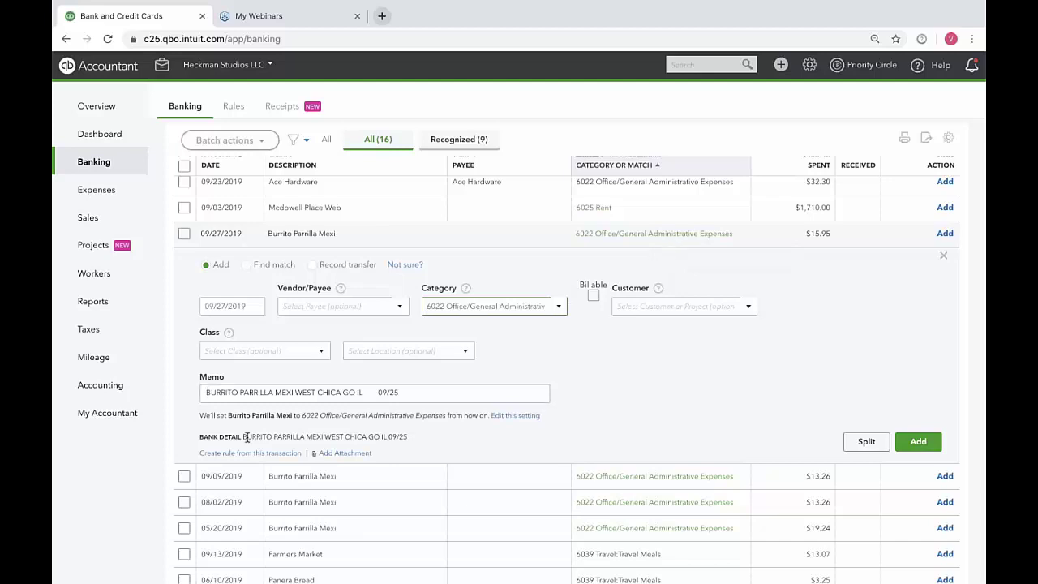
Examine and cancel the remembered-category setting for Burrito Parrilla Mexi, and add the 09/27/2019 transaction to the books
scroll(248, 437, "up", 2)
scroll(247, 437, "up", 5)
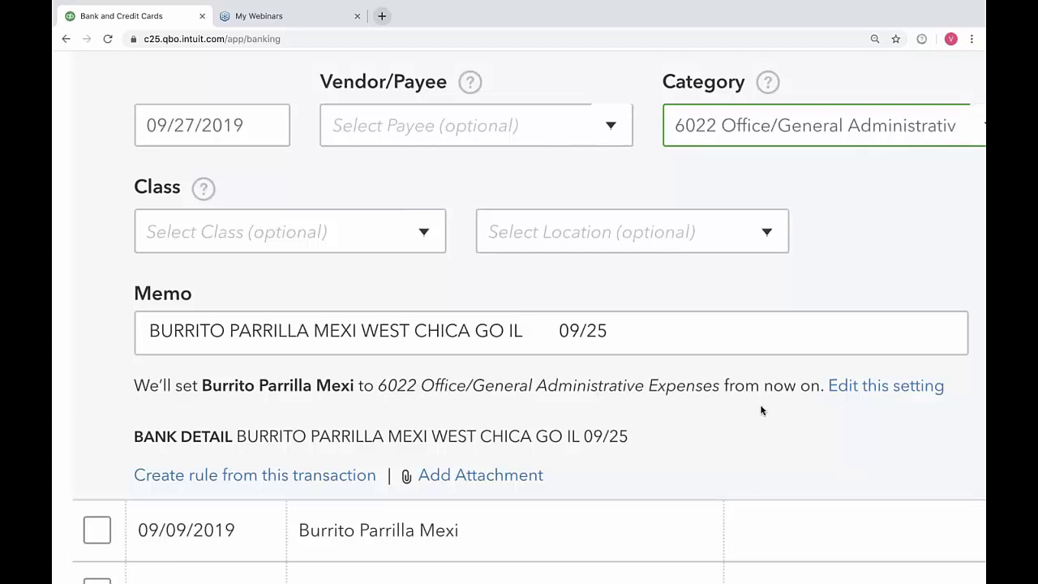
left_click(931, 391)
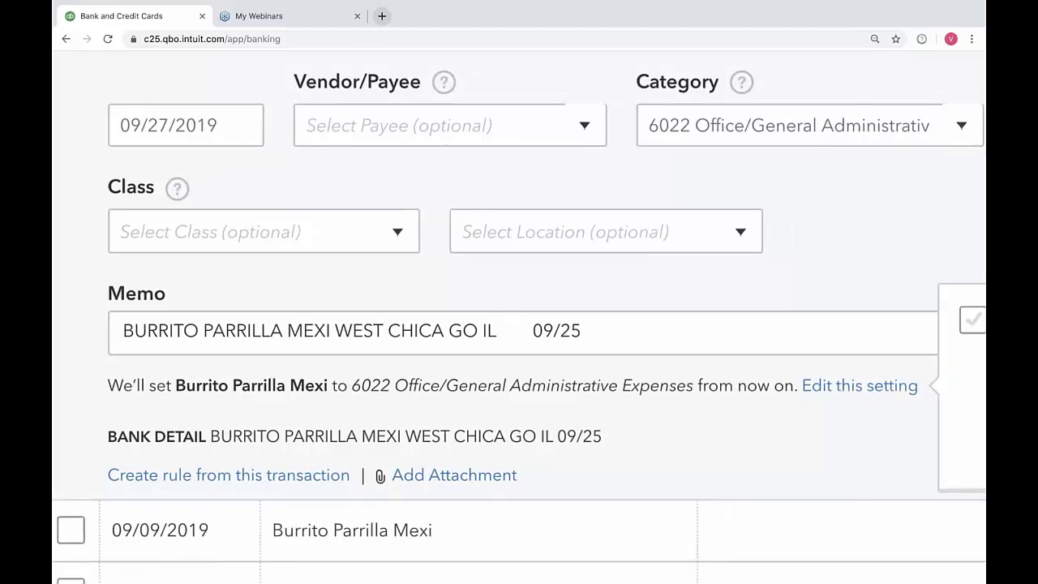
scroll(933, 391, "down", 10)
scroll(933, 391, "up", 3)
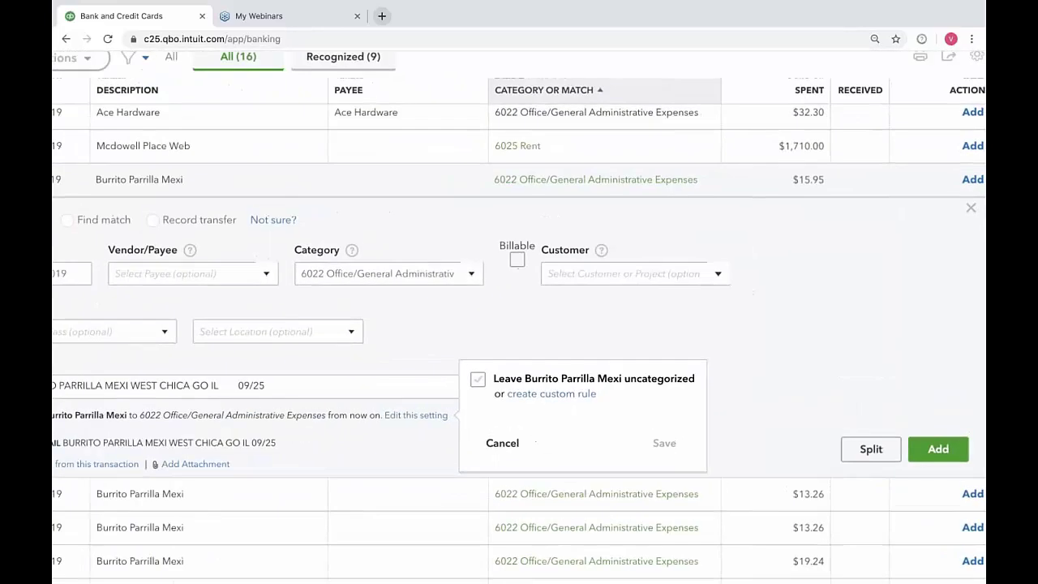
scroll(933, 390, "down", 1)
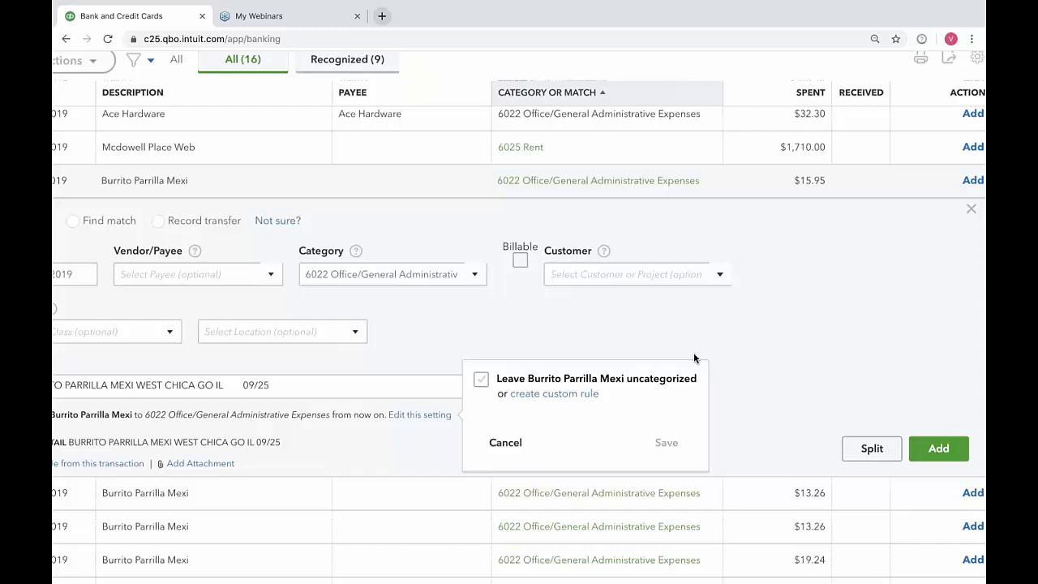
left_click(505, 443)
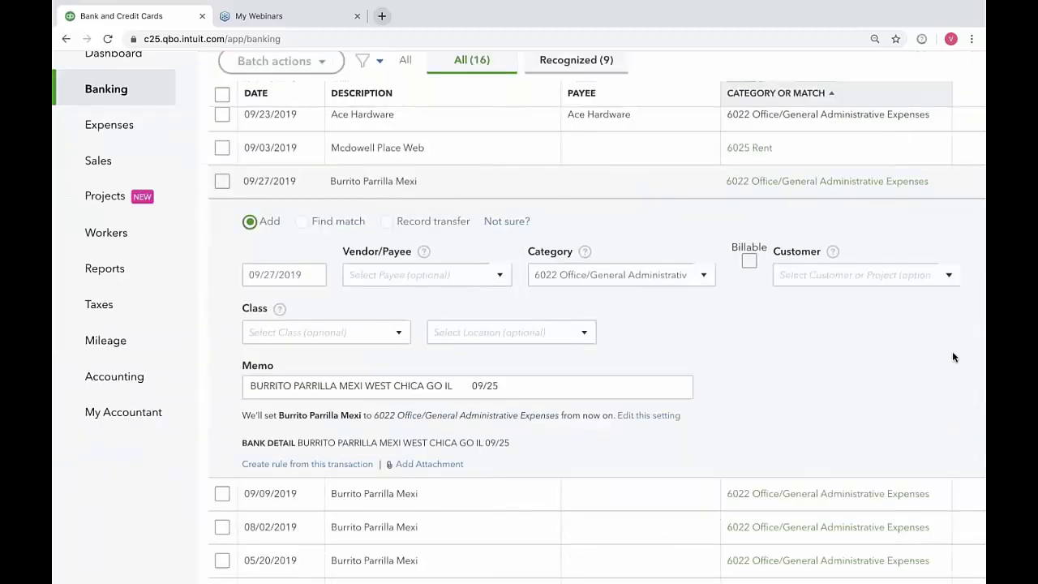
key("ctrl+minus")
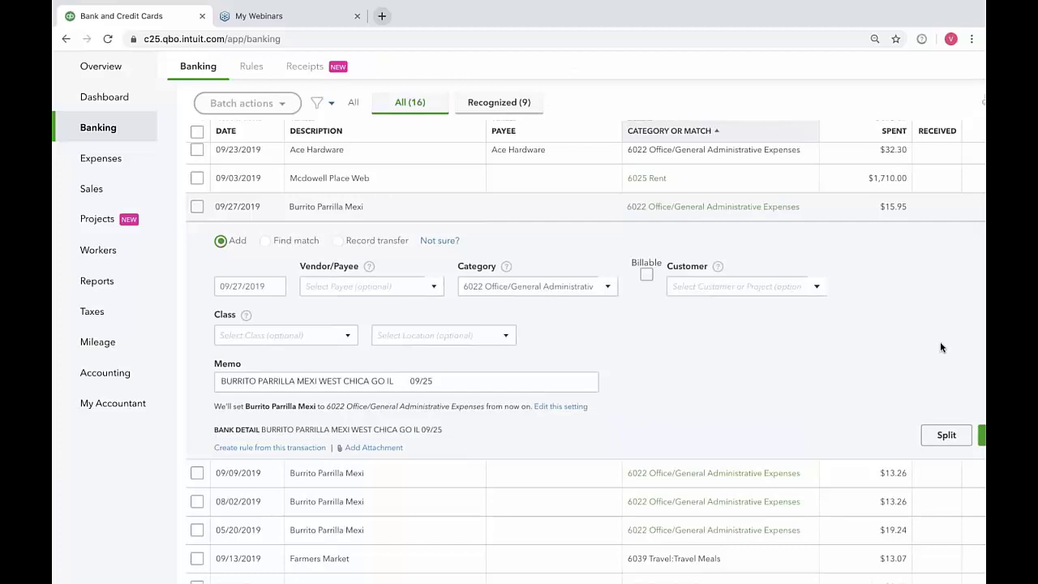
left_click(917, 441)
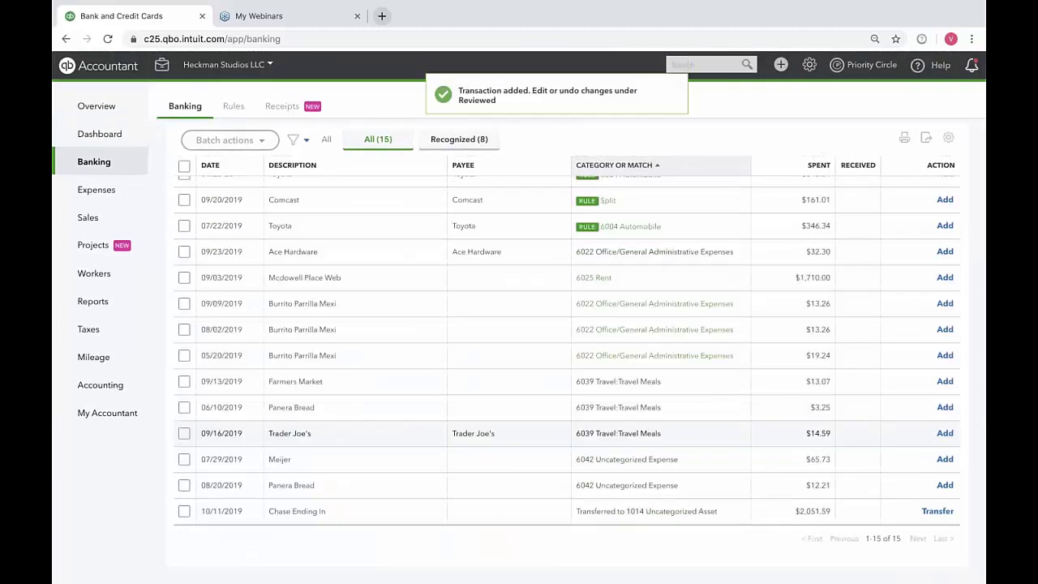
Set the category of the 09/09/2019 Burrito Parrilla Mexi transaction to 6039 Travel:Travel Meals
left_click(725, 303)
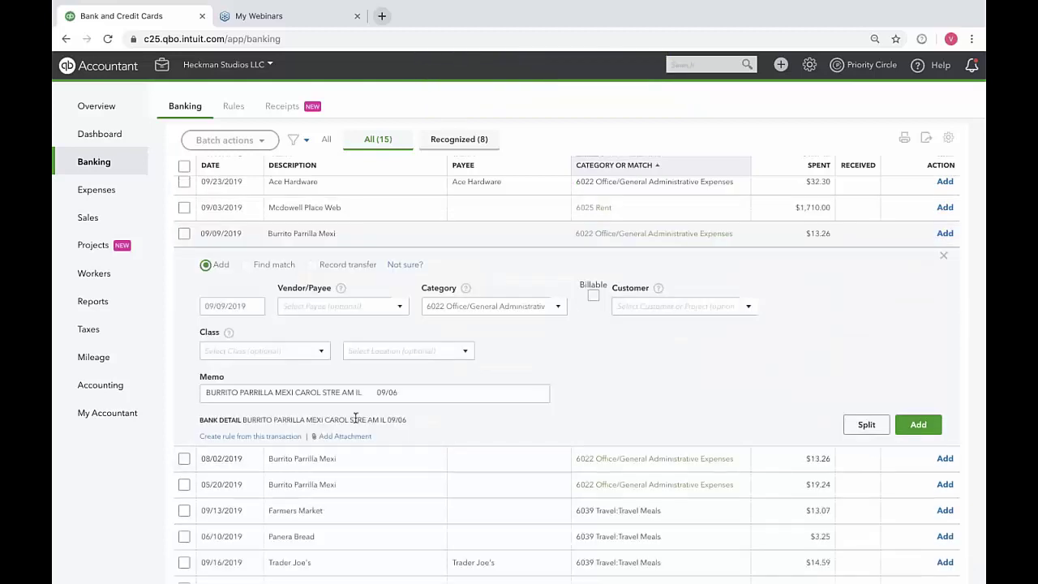
left_click(551, 314)
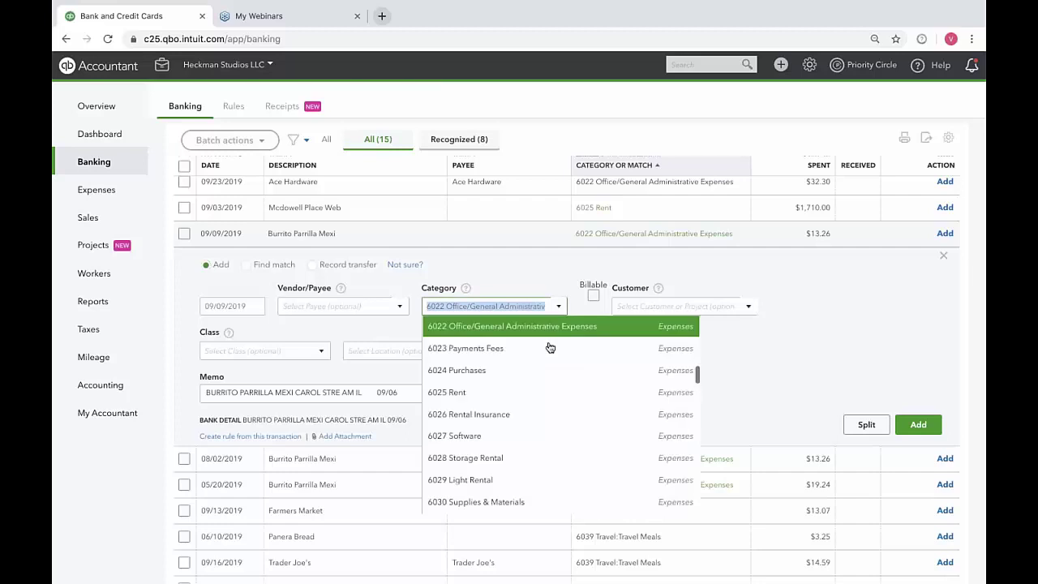
type("Travel:Transportation:Rental")
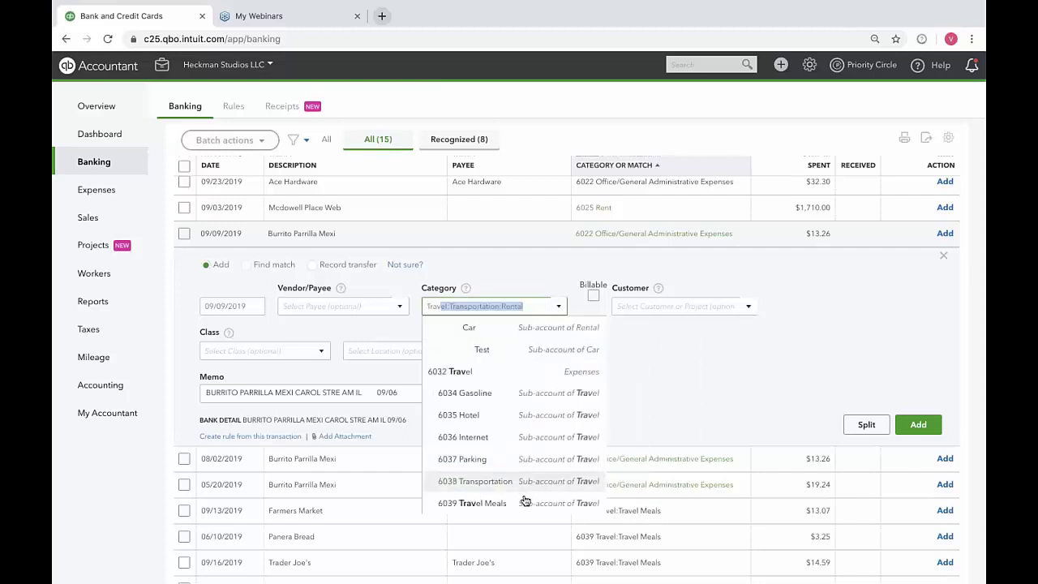
left_click(525, 501)
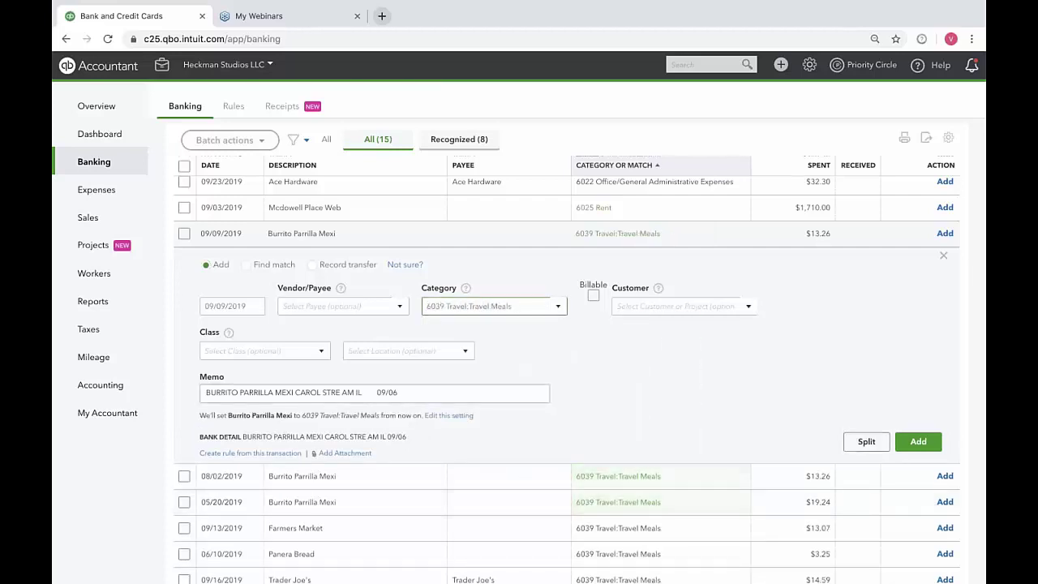
Save the option to leave Burrito Parrilla Mexi uncategorized and close the 09/09/2019 transaction without adding it
left_click(449, 415)
left_click(497, 388)
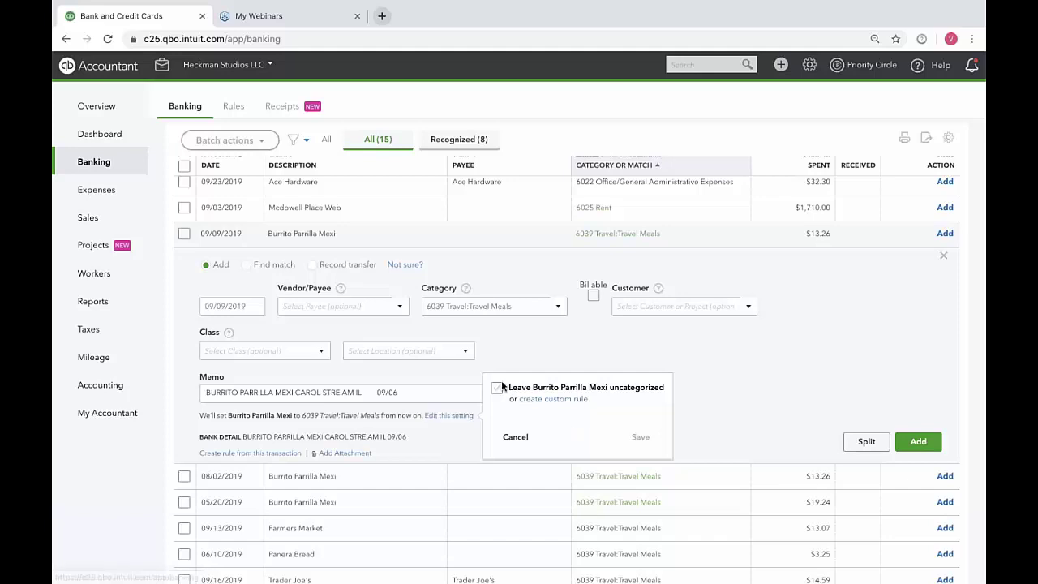
left_click(642, 438)
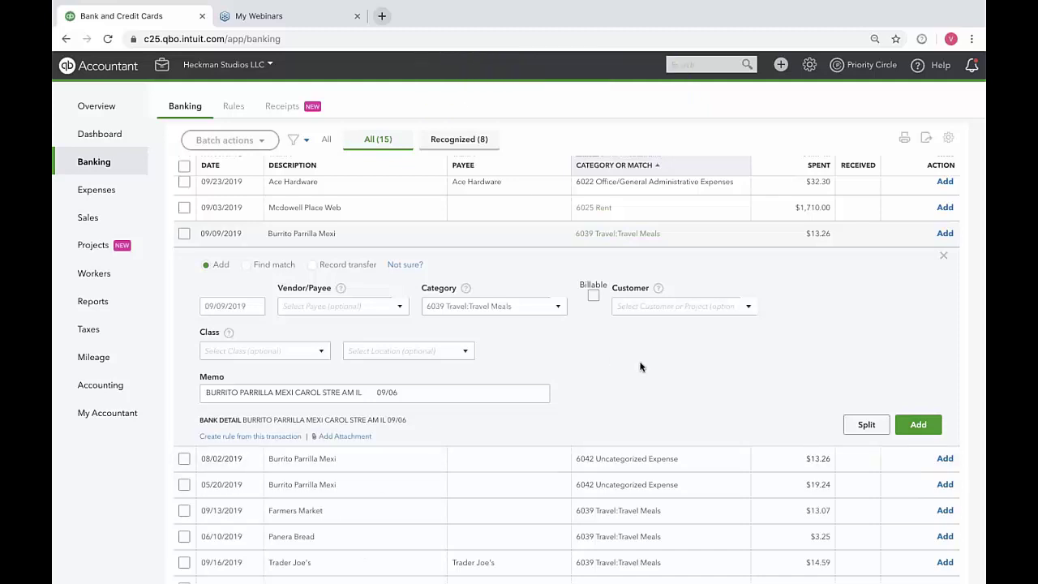
left_click(942, 258)
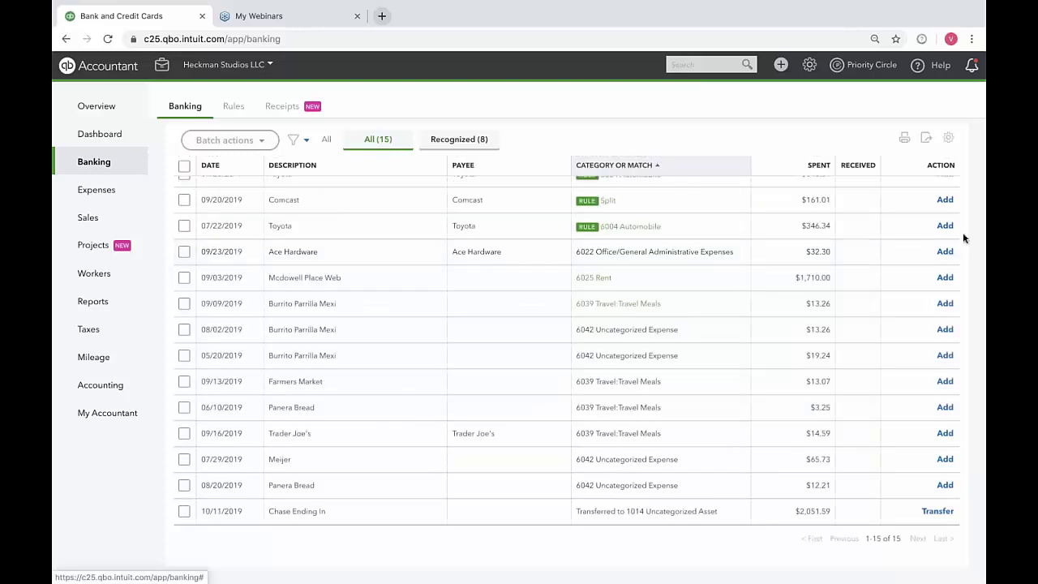
Check the Remember category selection option in the review list settings, close them unchanged, and look over the transaction list
left_click(948, 142)
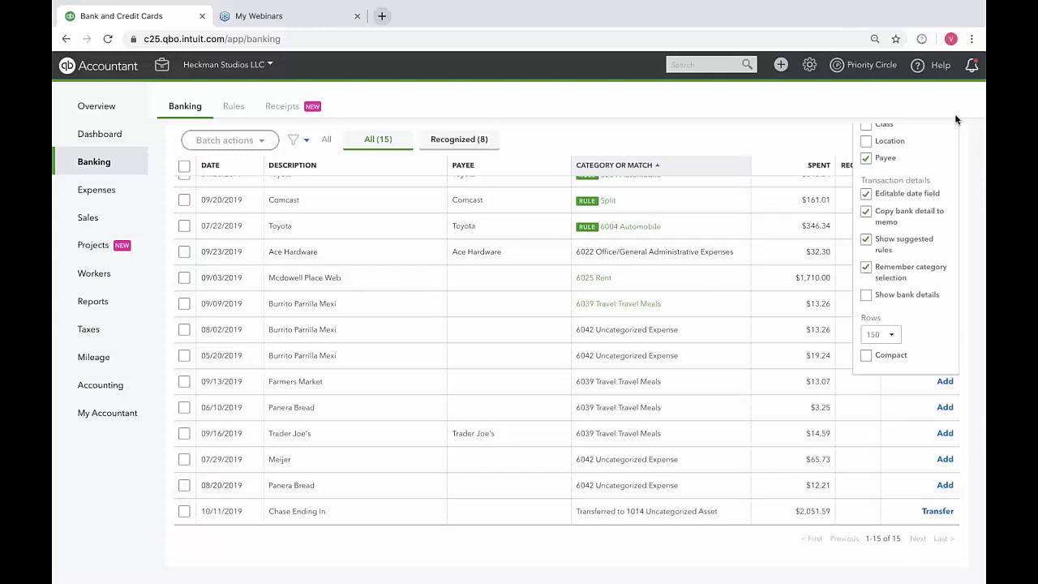
left_click(976, 150)
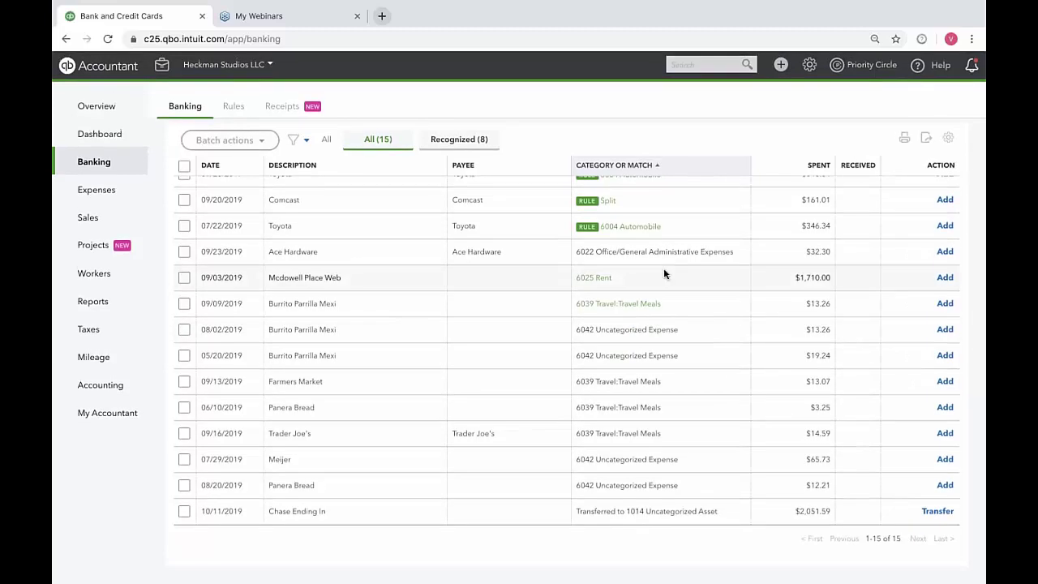
scroll(664, 274, "up", 3)
scroll(664, 274, "down", 3)
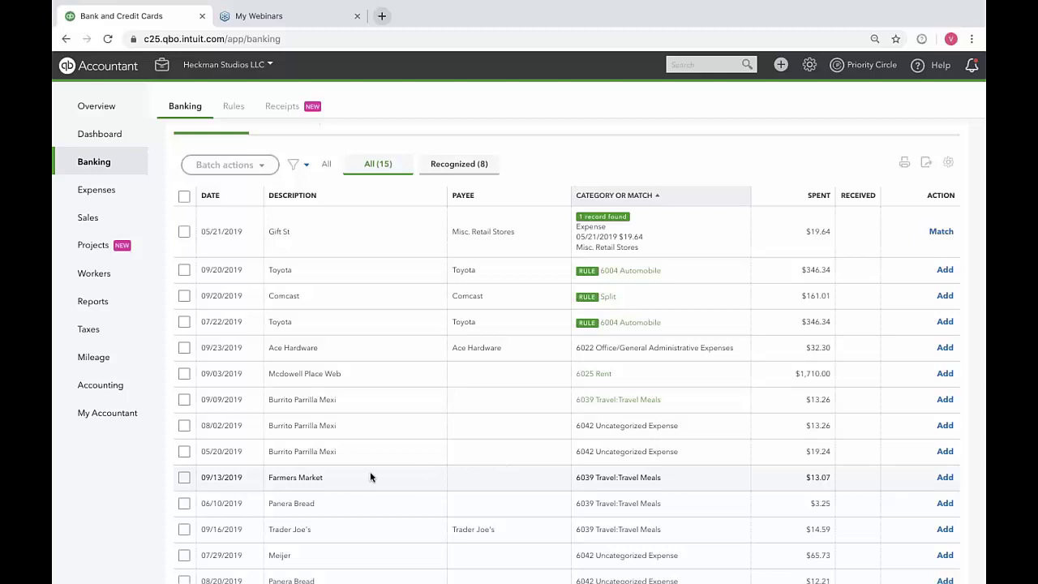
Look for possible matches for the 06/10/2019 Panera Bread transaction, check the transaction type choices, and close it without adding or matching
left_click(322, 501)
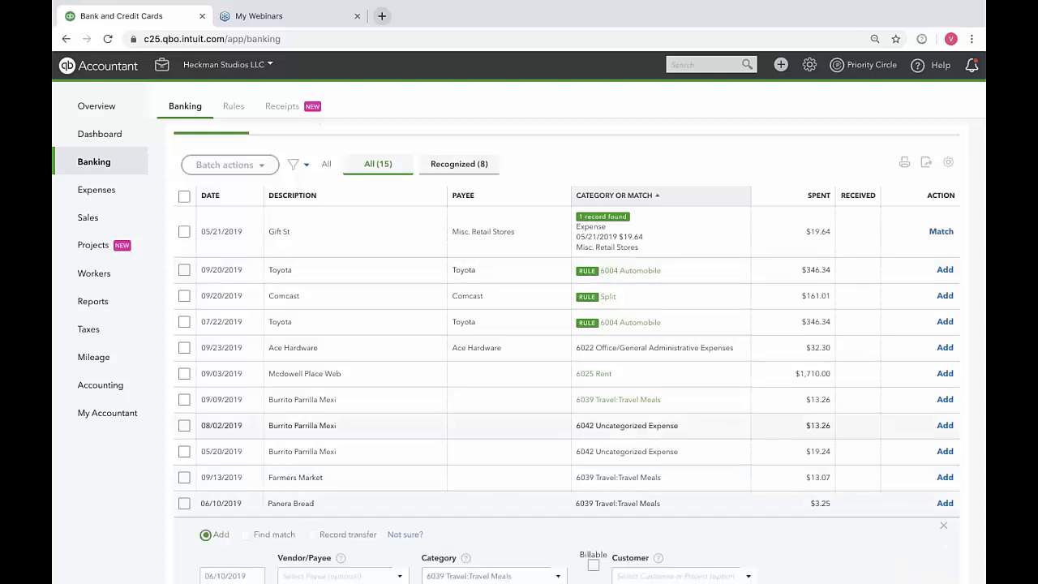
scroll(260, 360, "down", 2)
left_click(245, 380)
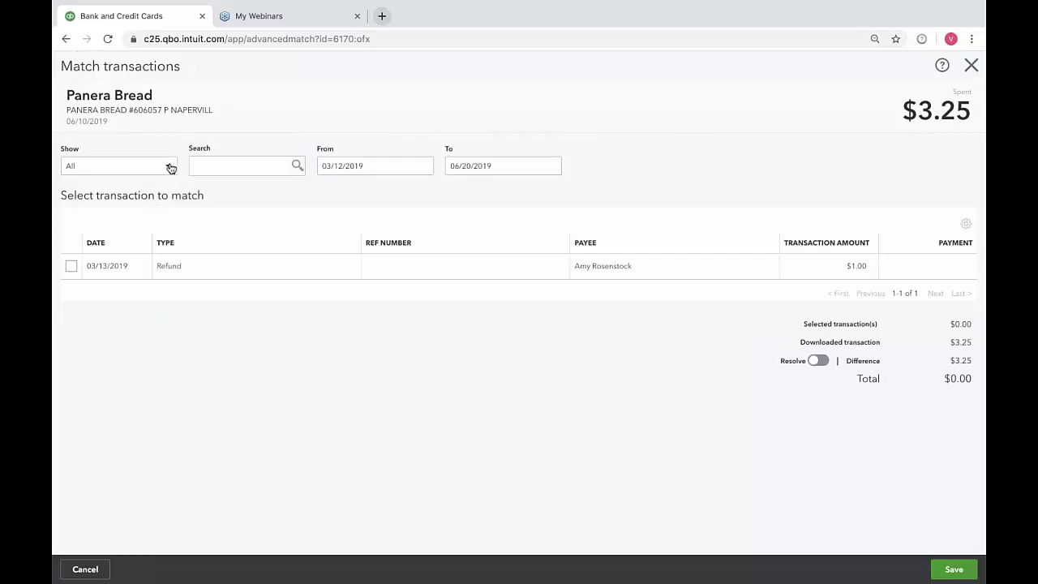
left_click(171, 166)
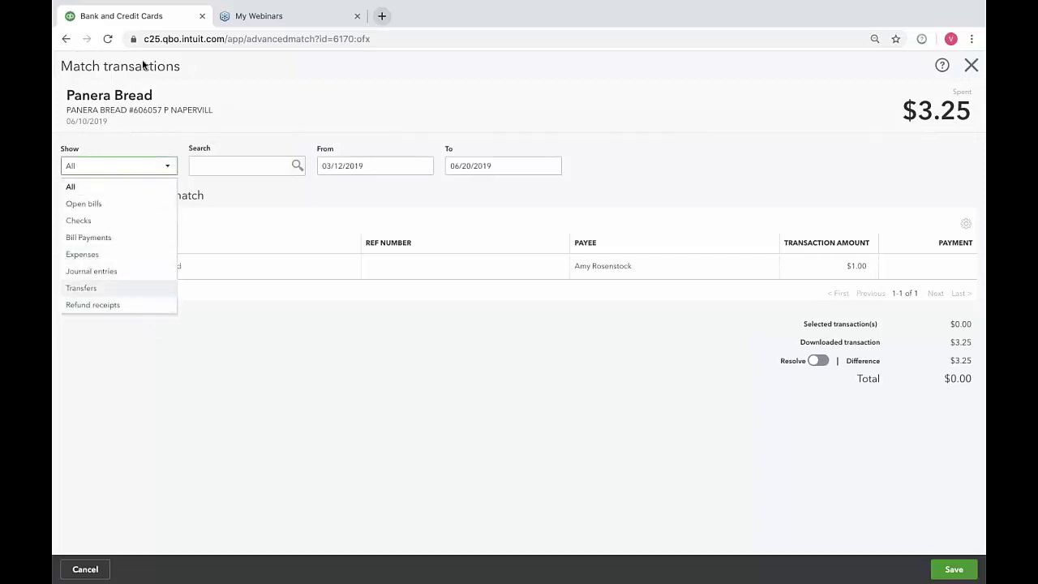
left_click(605, 195)
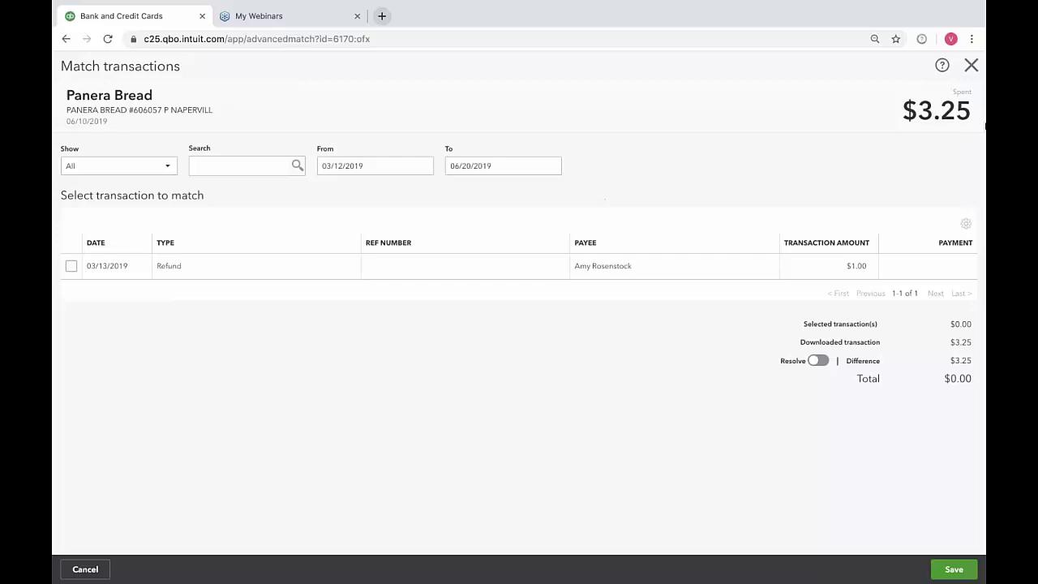
left_click(972, 67)
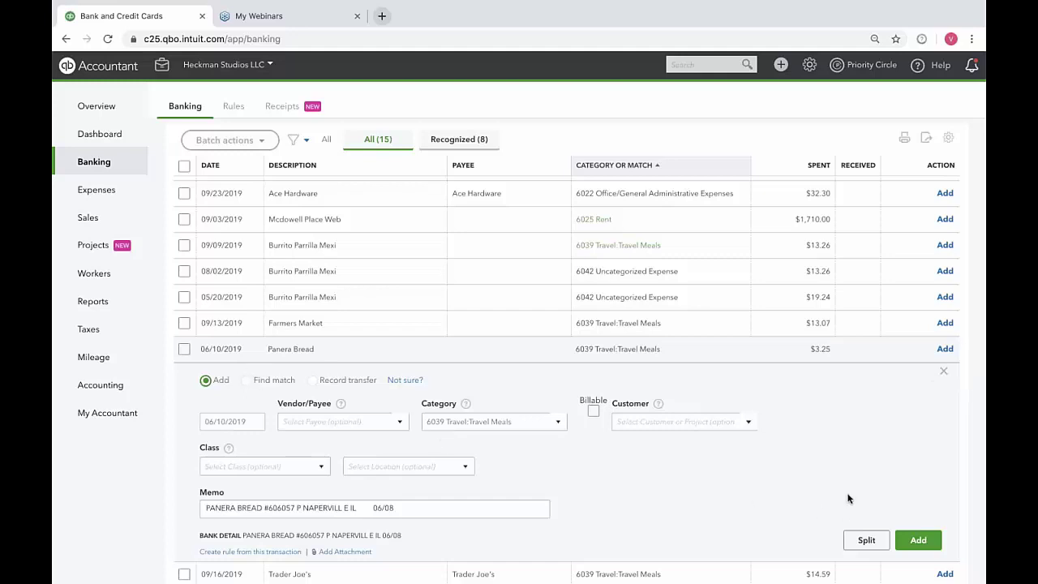
left_click(945, 374)
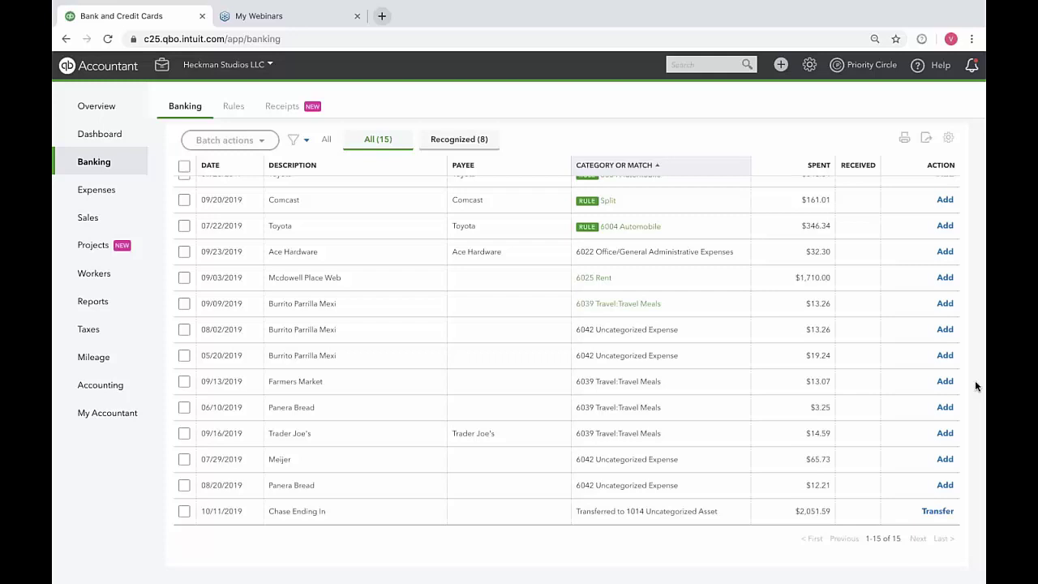
Add the Check no. column to the For Review list and close the list settings
left_click(949, 138)
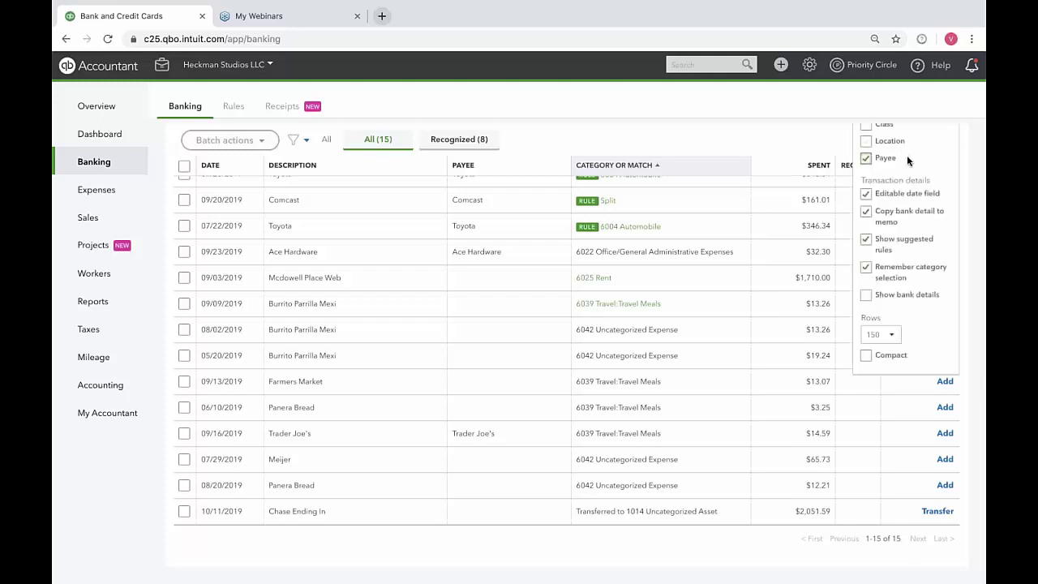
scroll(907, 155, "up", 3)
left_click(871, 241)
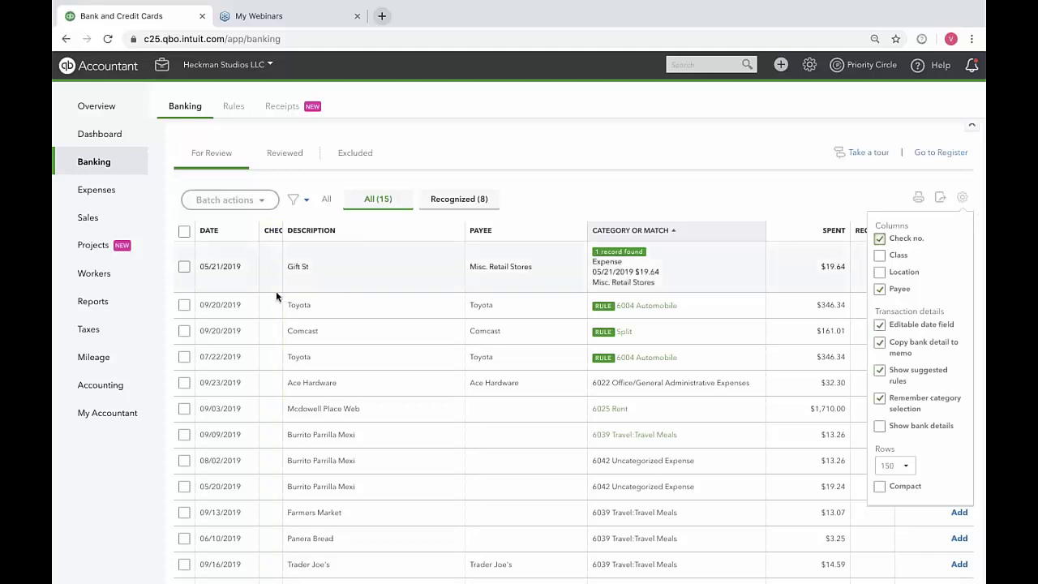
scroll(278, 382, "down", 3)
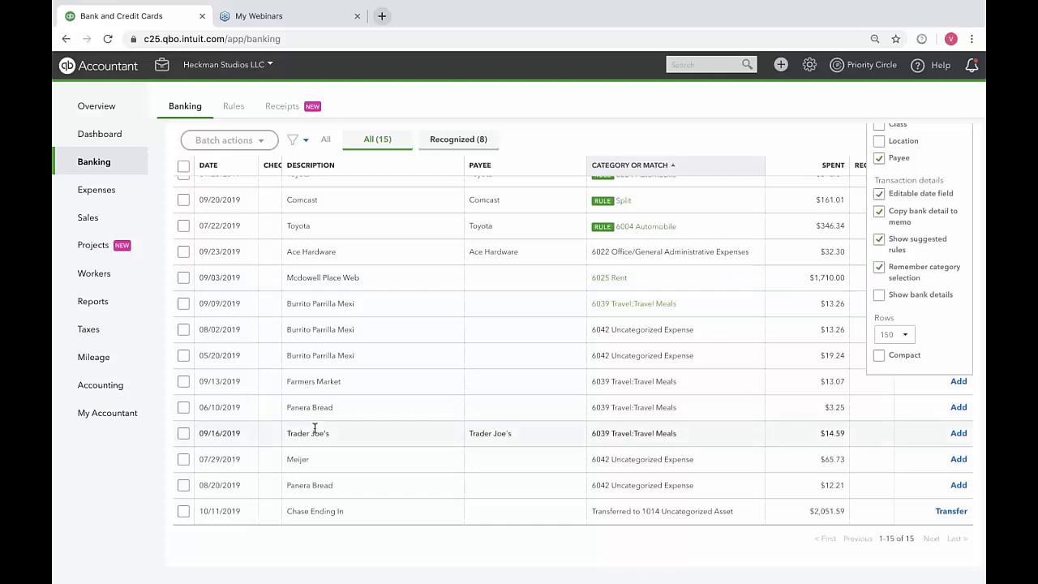
scroll(479, 556, "up", 1)
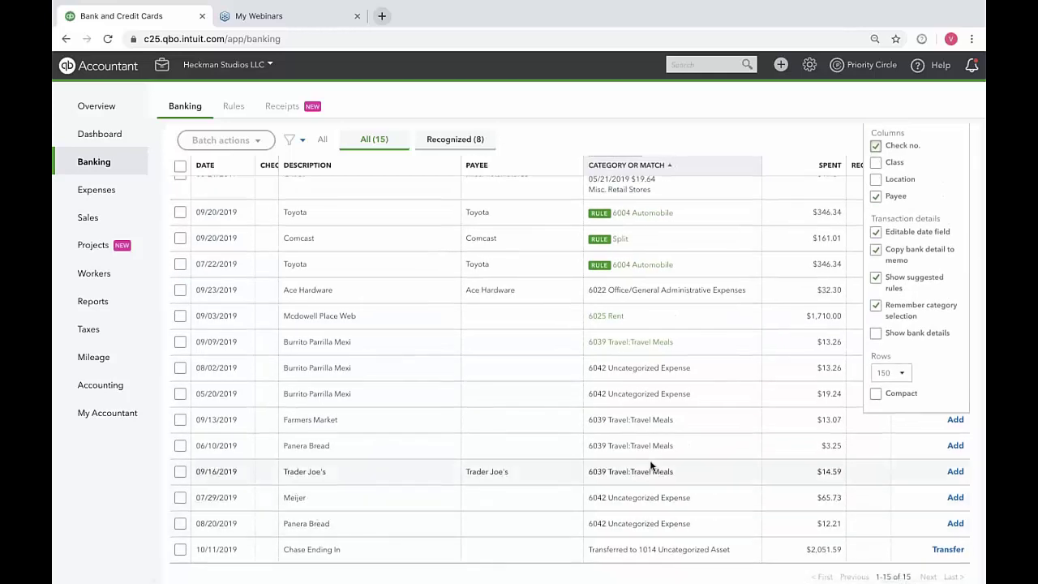
scroll(965, 206, "up", 2)
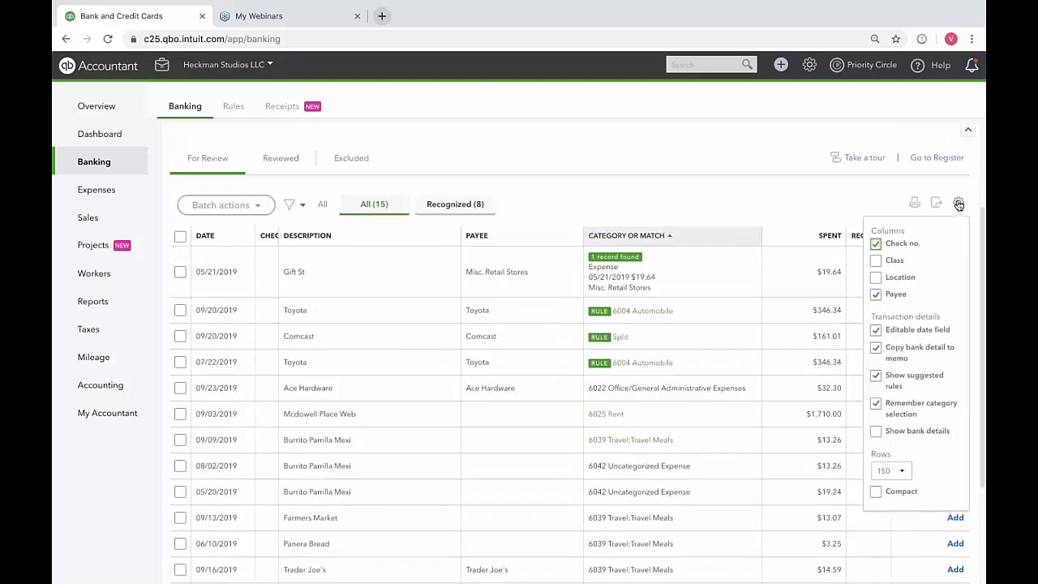
left_click(958, 203)
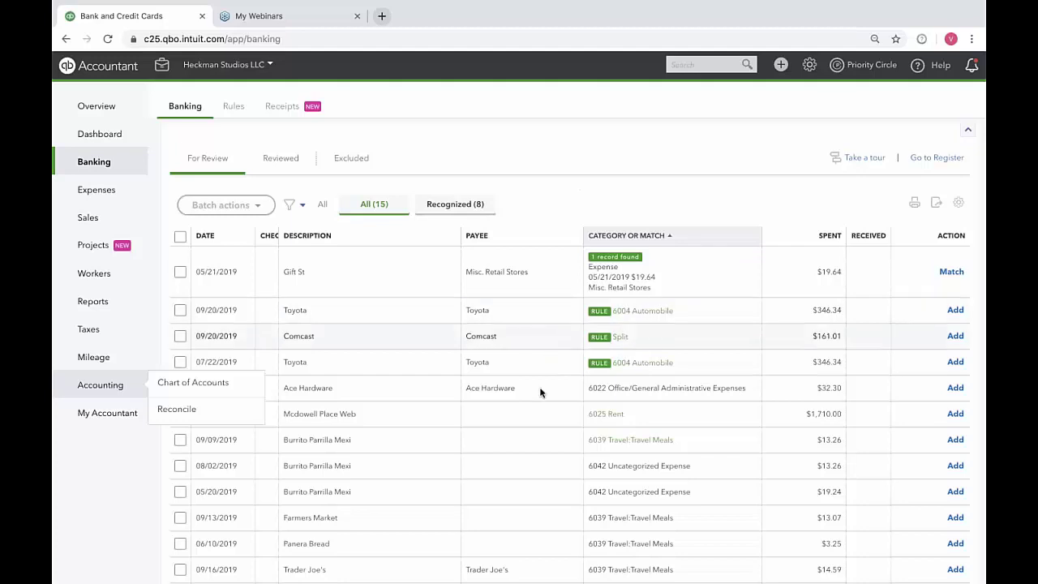
scroll(459, 481, "down", 4)
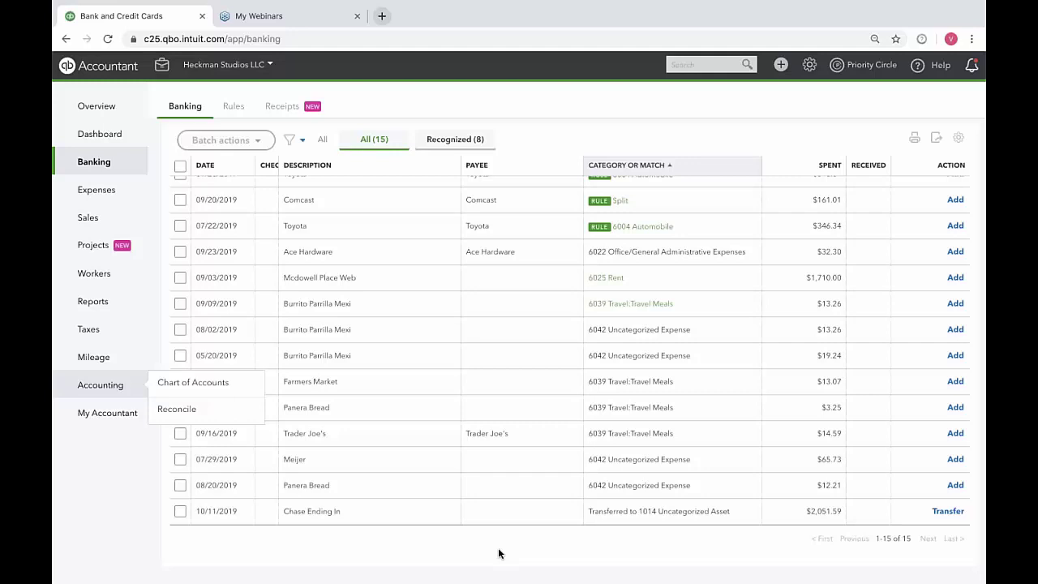
scroll(719, 457, "up", 4)
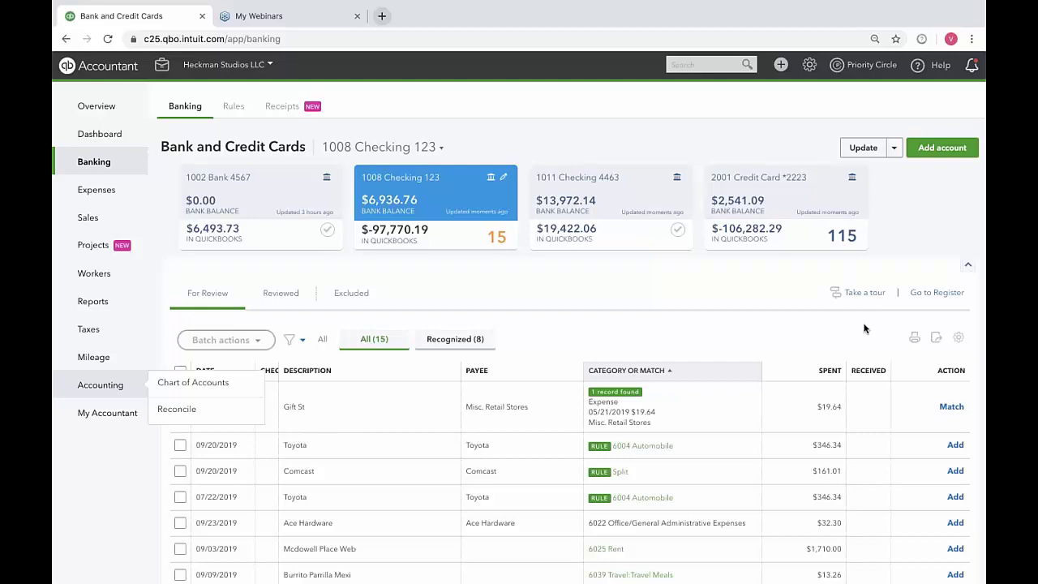
scroll(865, 329, "down", 3)
scroll(257, 315, "up", 3)
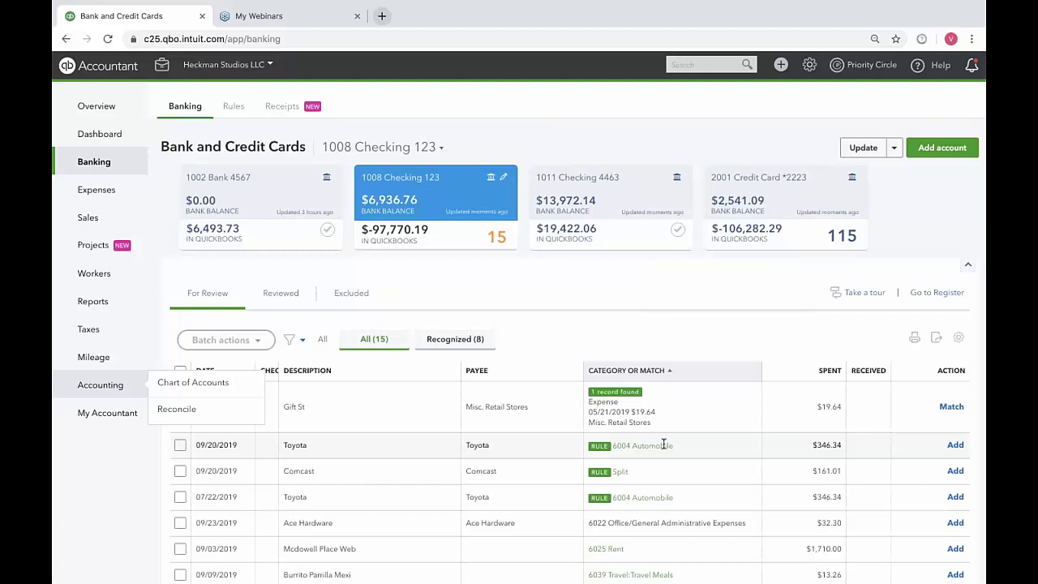
scroll(711, 336, "down", 2)
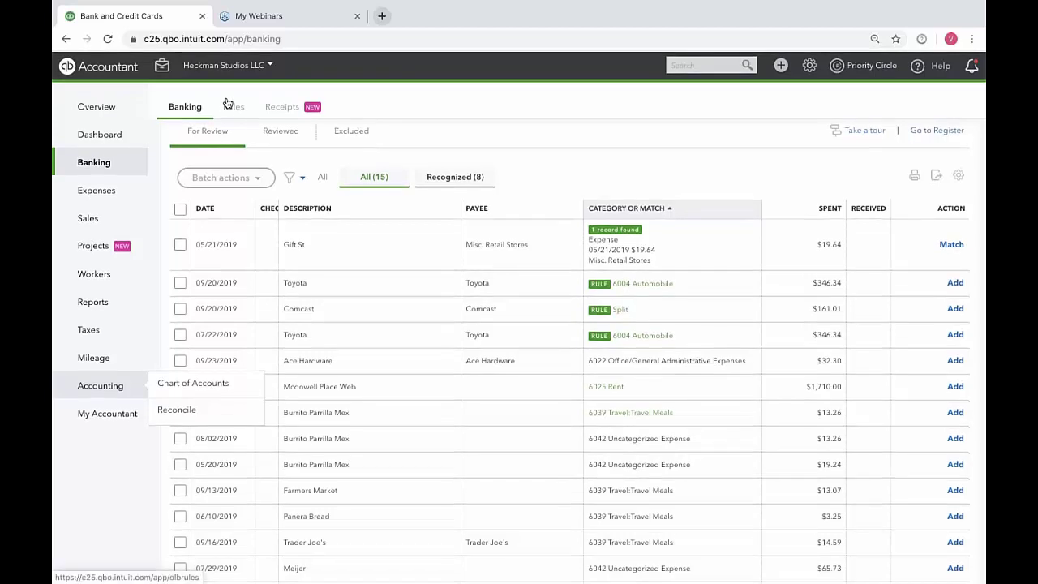
Open the Storage Rental bank rule and examine its money direction, bank account and all/any condition choices, keeping the current selections
left_click(235, 107)
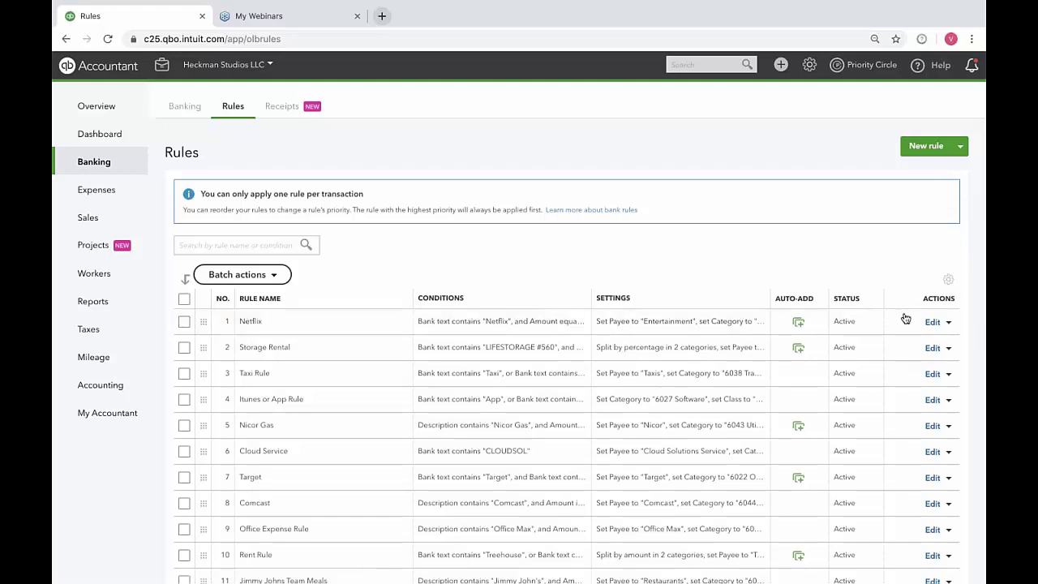
left_click(932, 353)
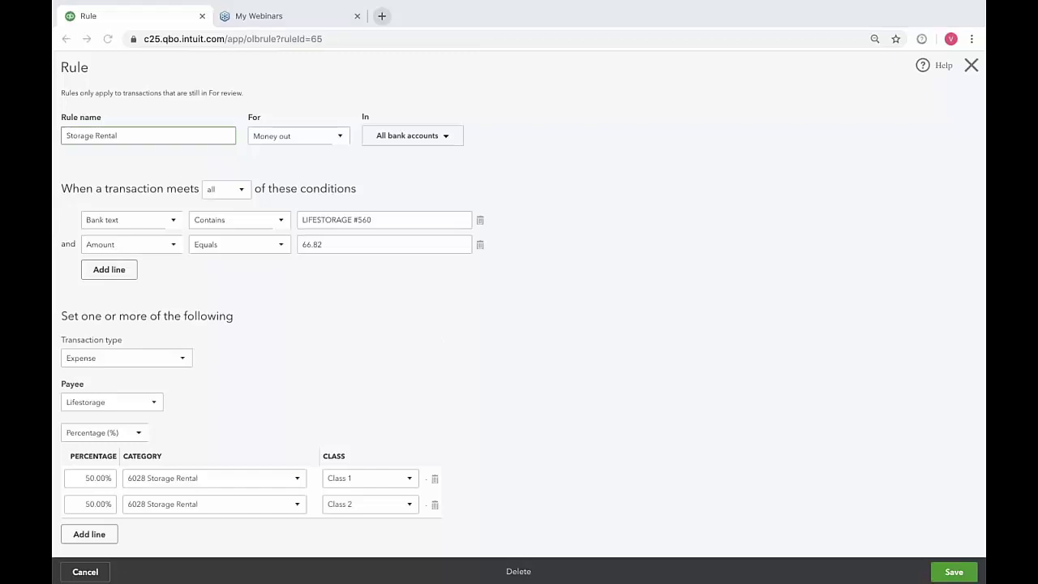
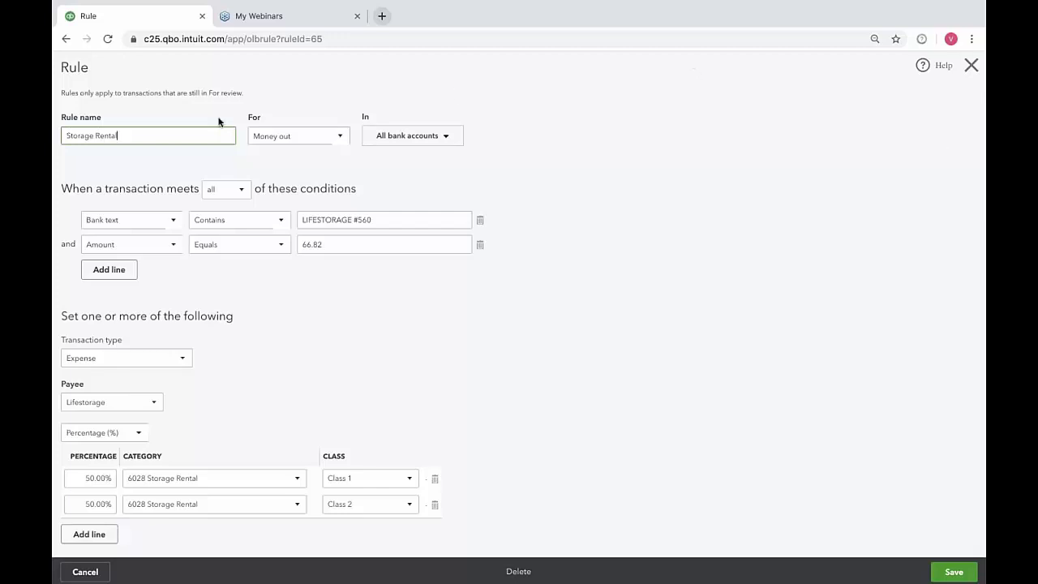
left_click(338, 139)
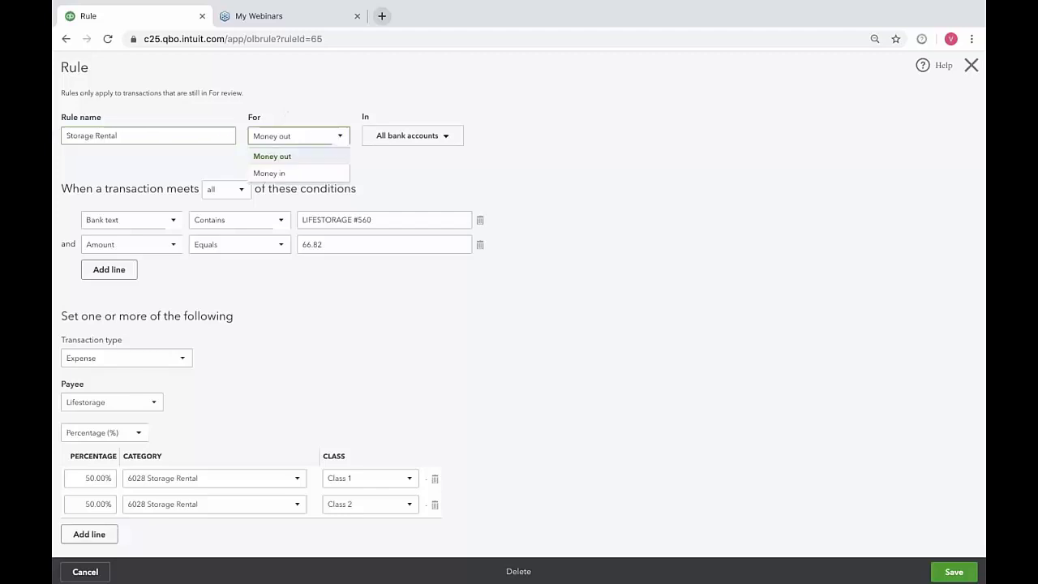
left_click(331, 159)
left_click(431, 140)
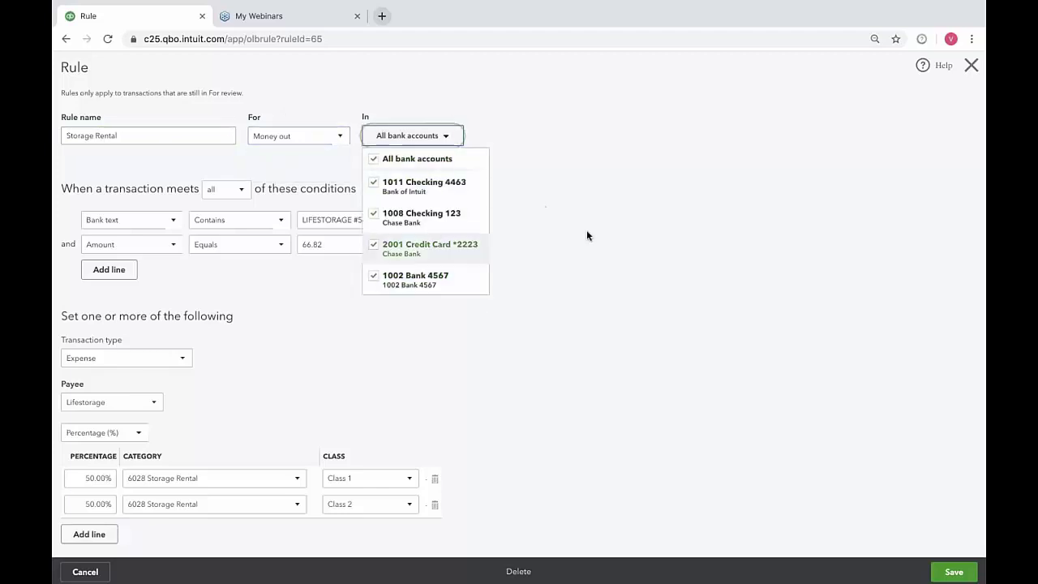
left_click(694, 243)
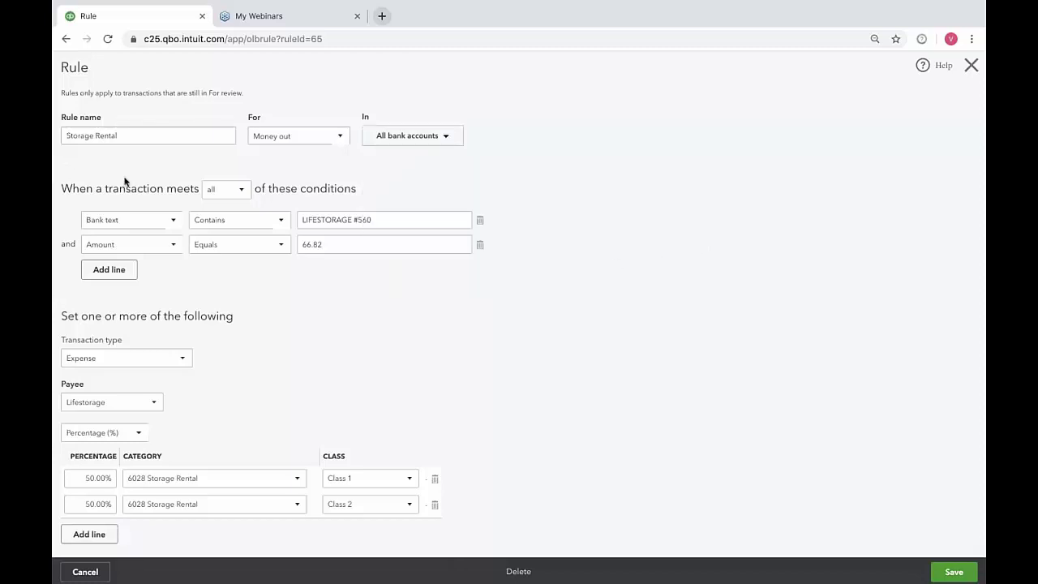
left_click(241, 192)
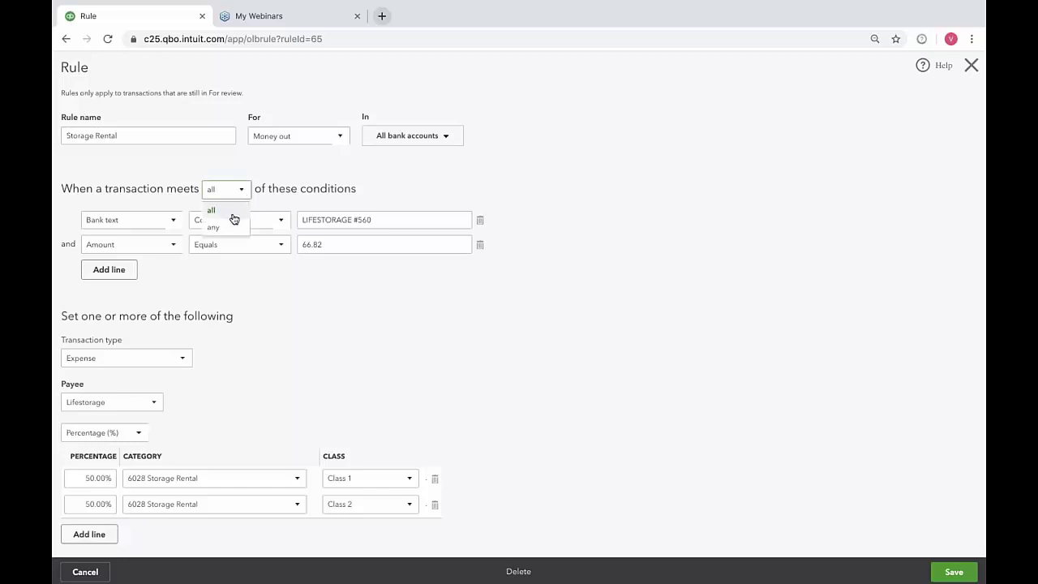
left_click(239, 217)
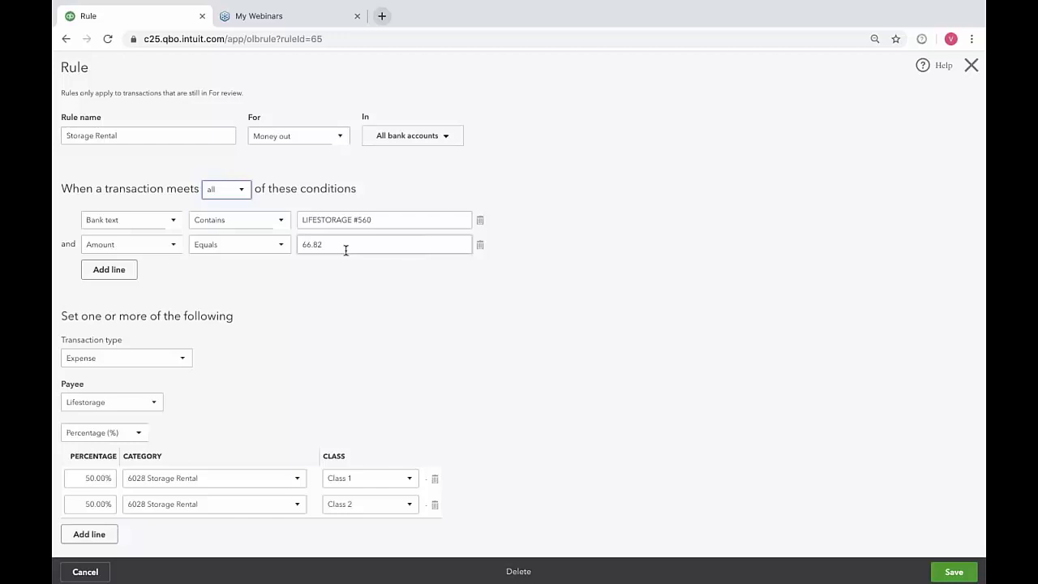
Review the Storage Rental rule's category split, try adding two split lines and remove them, and close the rule without saving
scroll(355, 352, "down", 3)
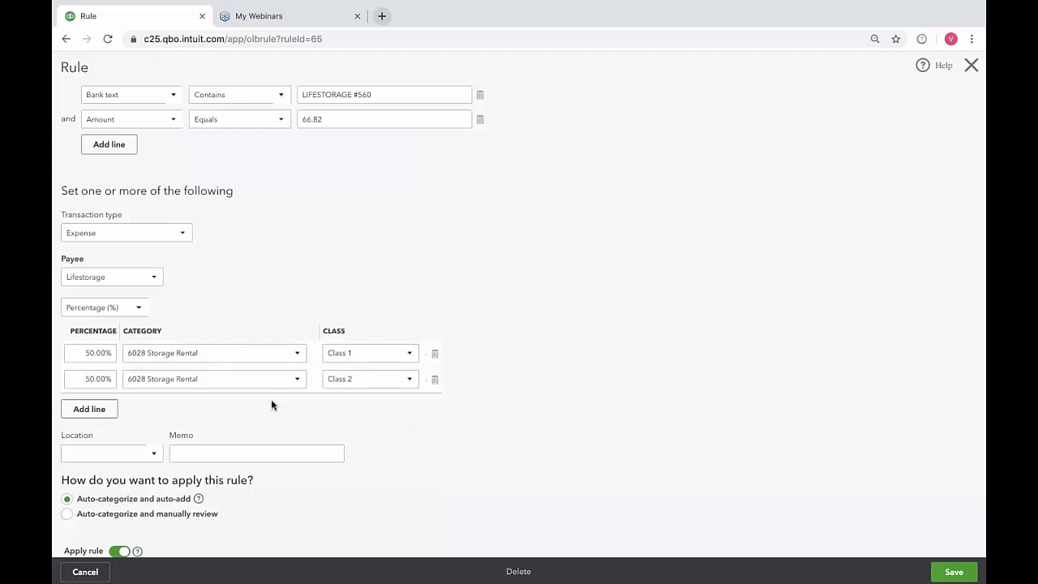
left_click(298, 378)
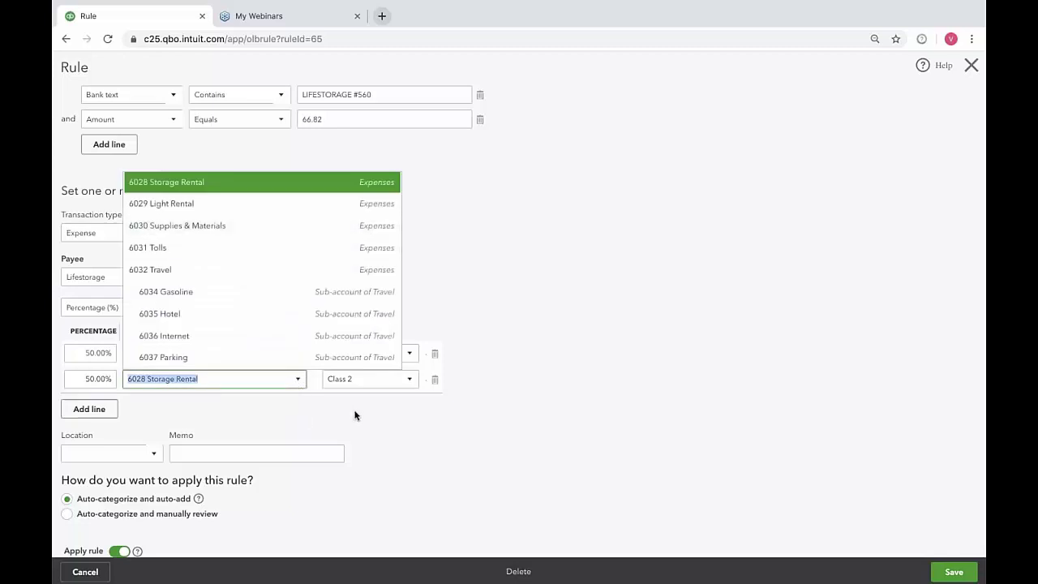
left_click(436, 441)
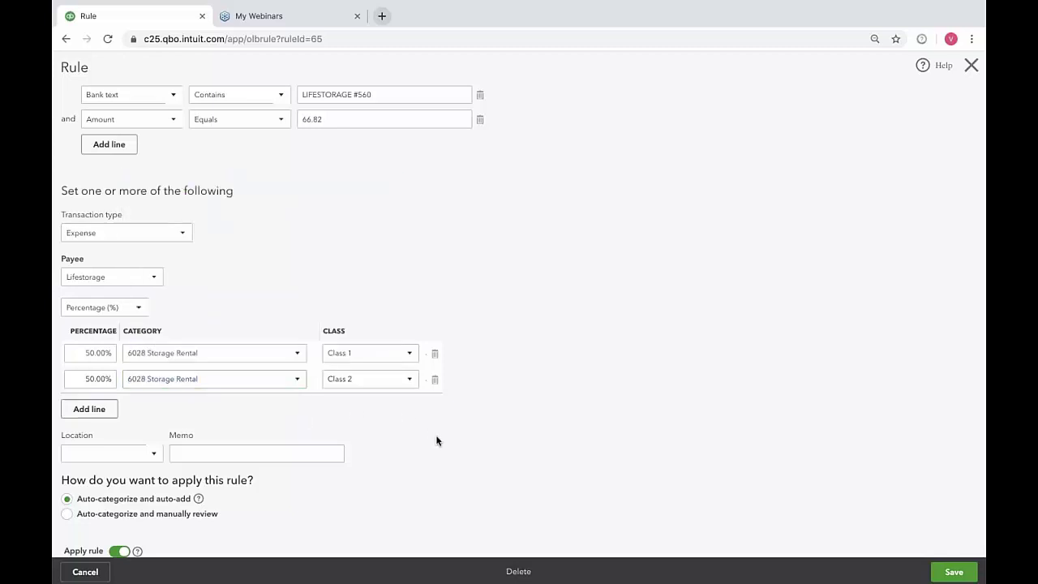
left_click(97, 409)
left_click(98, 433)
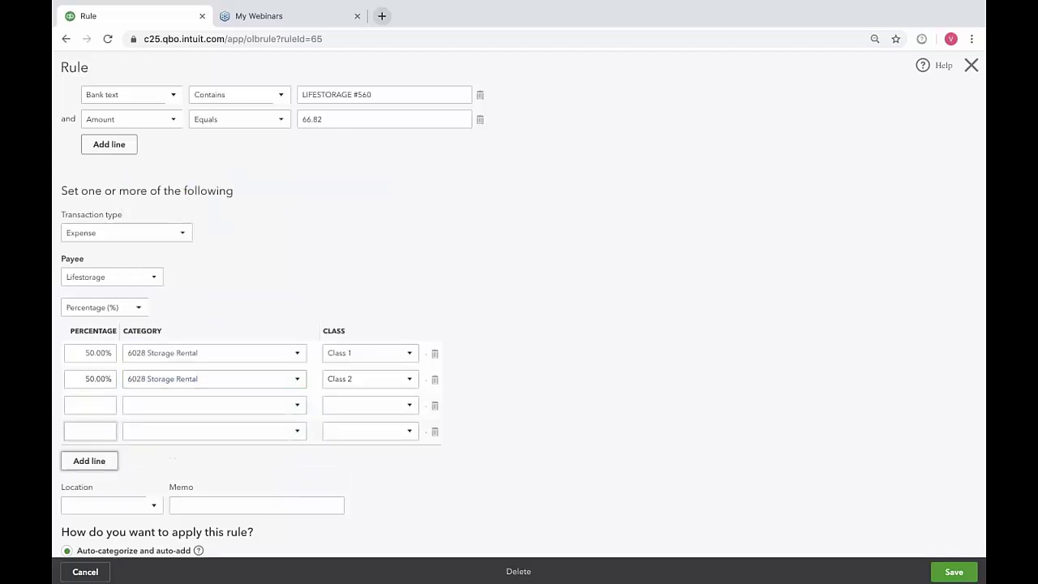
left_click(436, 407)
left_click(434, 410)
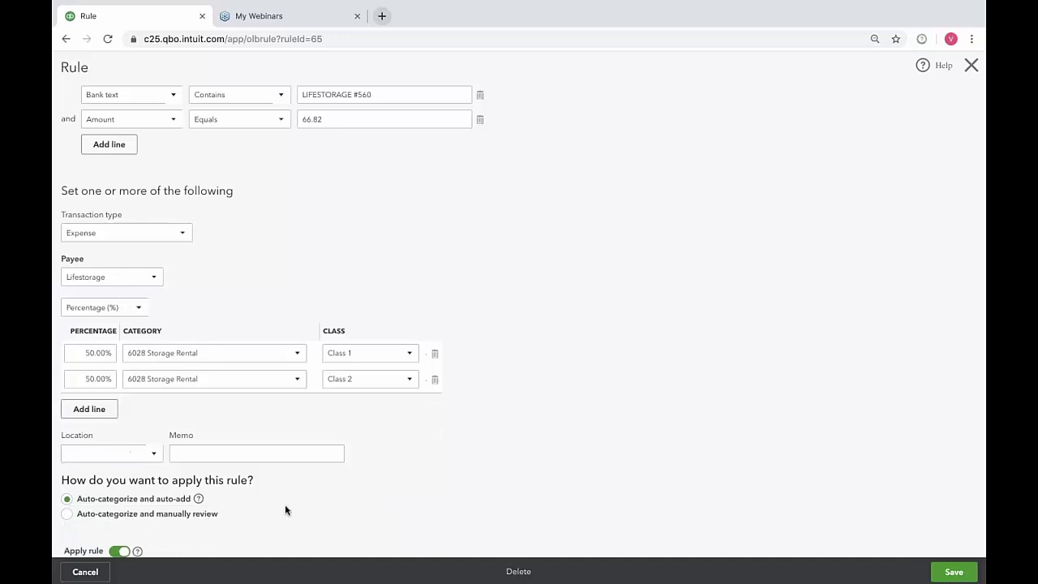
scroll(285, 504, "down", 1)
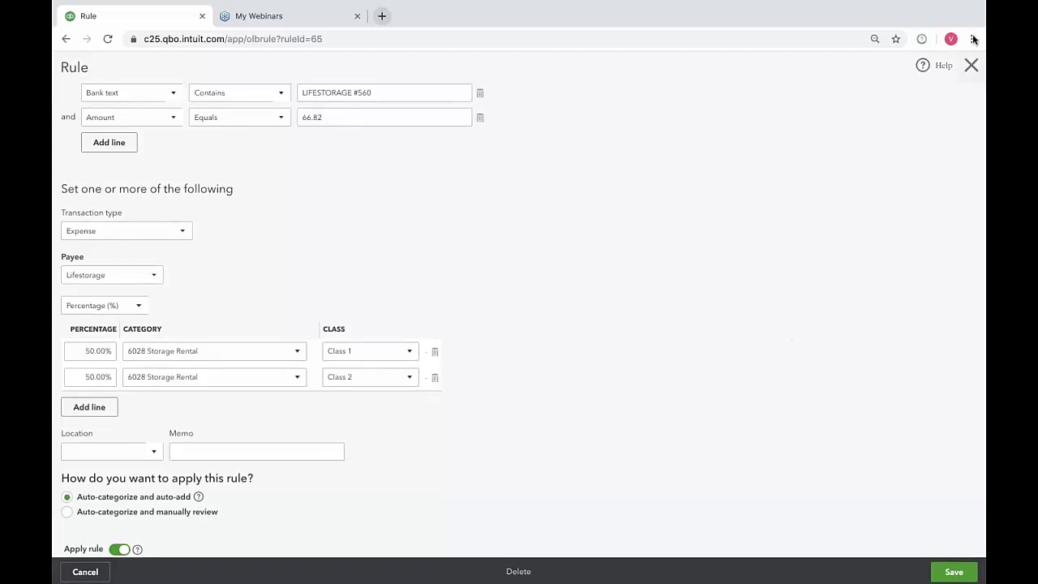
left_click(972, 66)
left_click(578, 335)
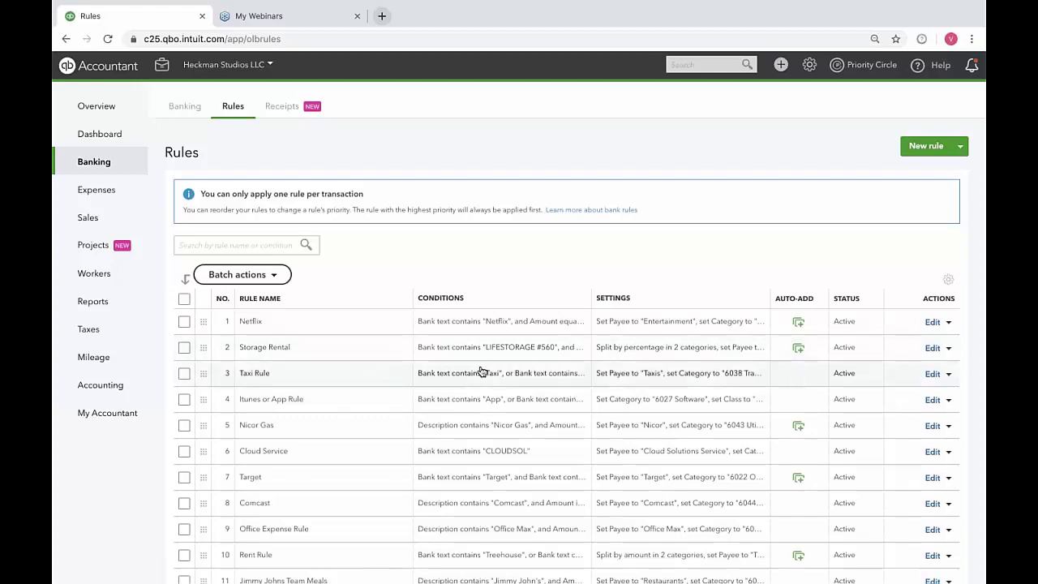
Examine the Taxi Rule's conditions and how it is applied, close it without changes, and return to the bank transactions for review
left_click(931, 374)
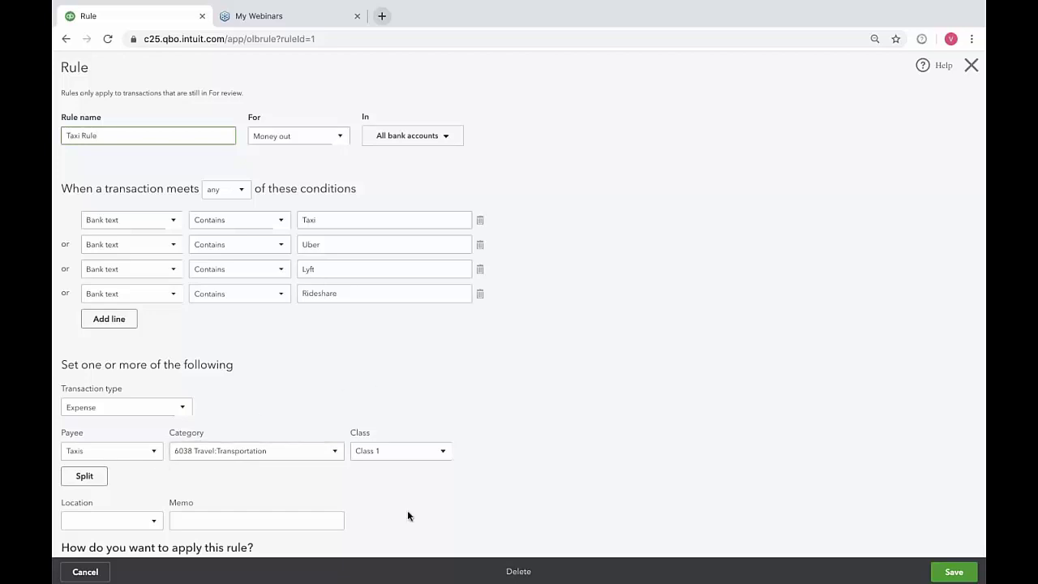
scroll(408, 513, "down", 2)
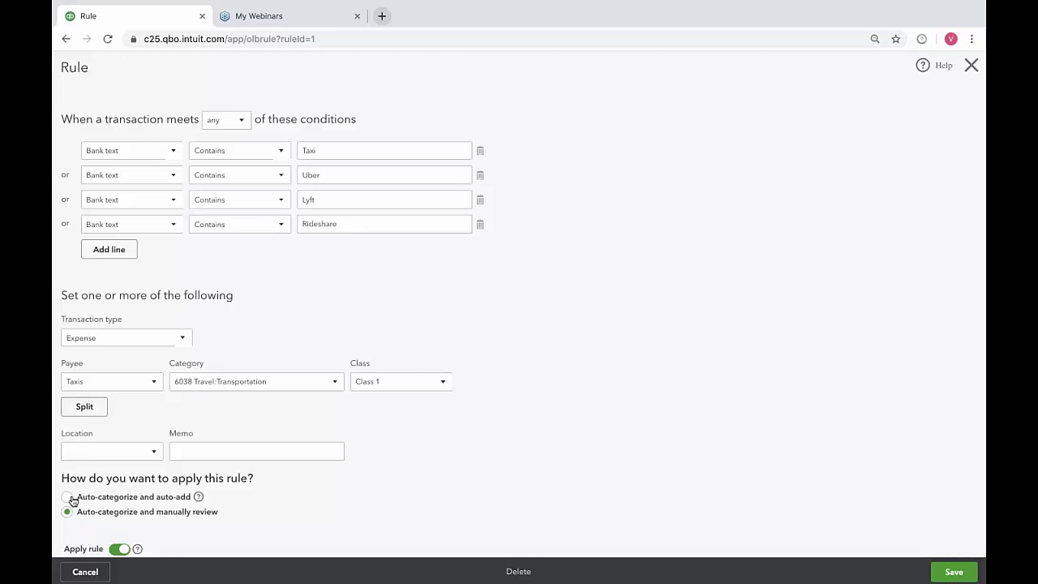
left_click(972, 68)
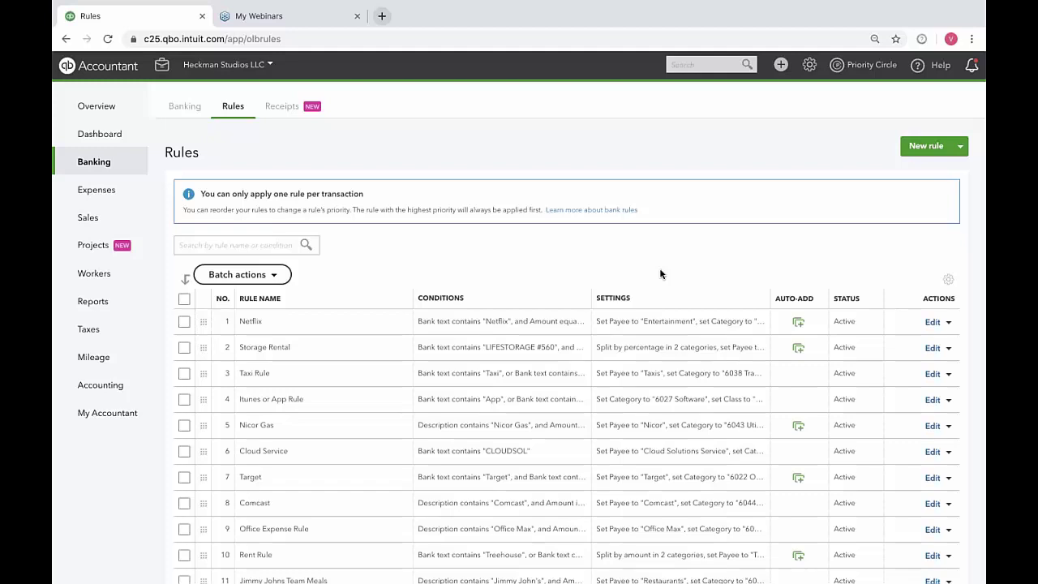
left_click(183, 111)
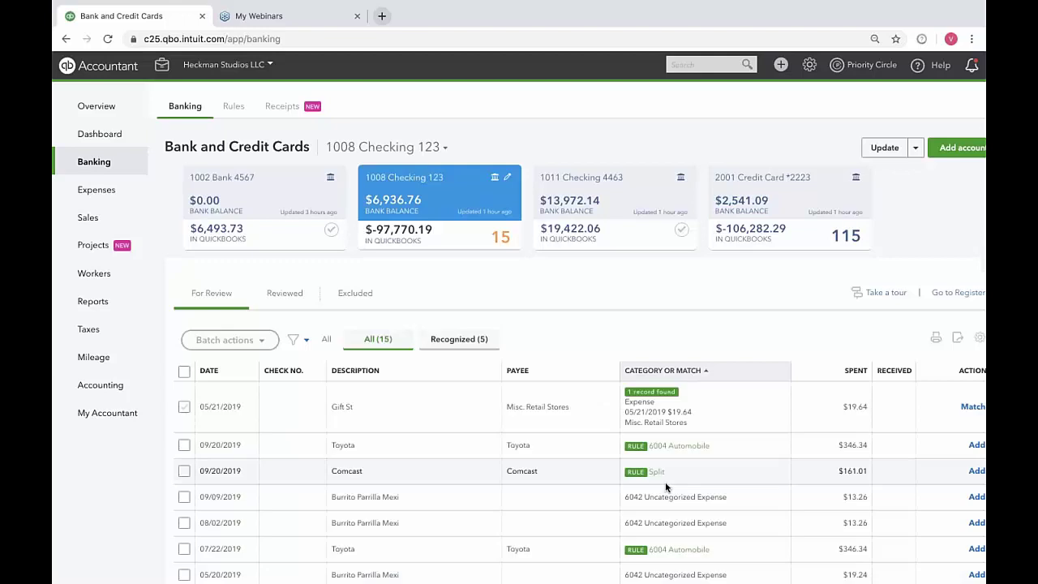
Examine the Reviewed transactions of Checking 123 and the rules applied to them, comparing them with the For Review list
scroll(666, 486, "down", 3)
scroll(665, 482, "up", 4)
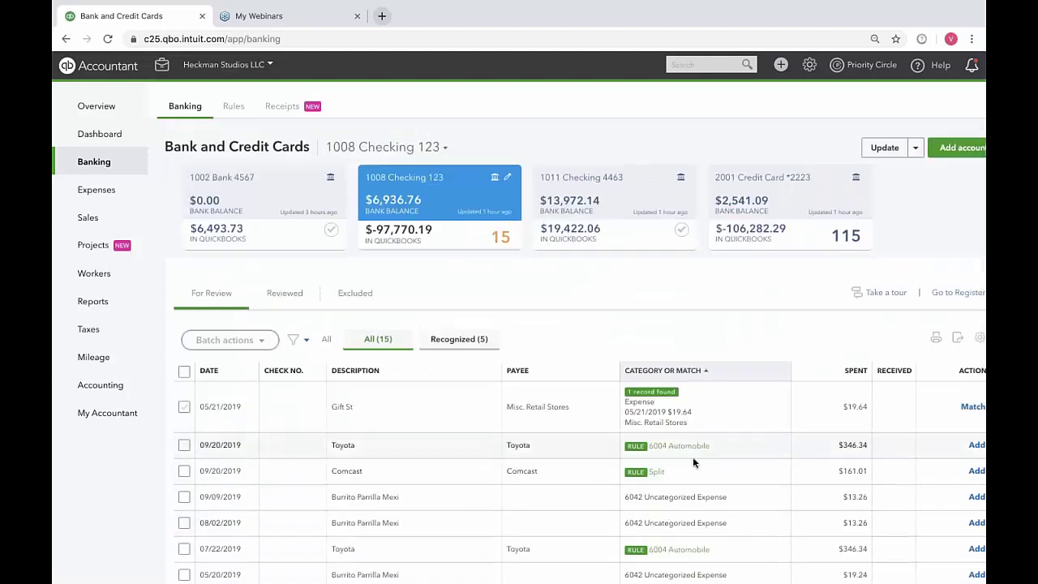
scroll(693, 458, "down", 1)
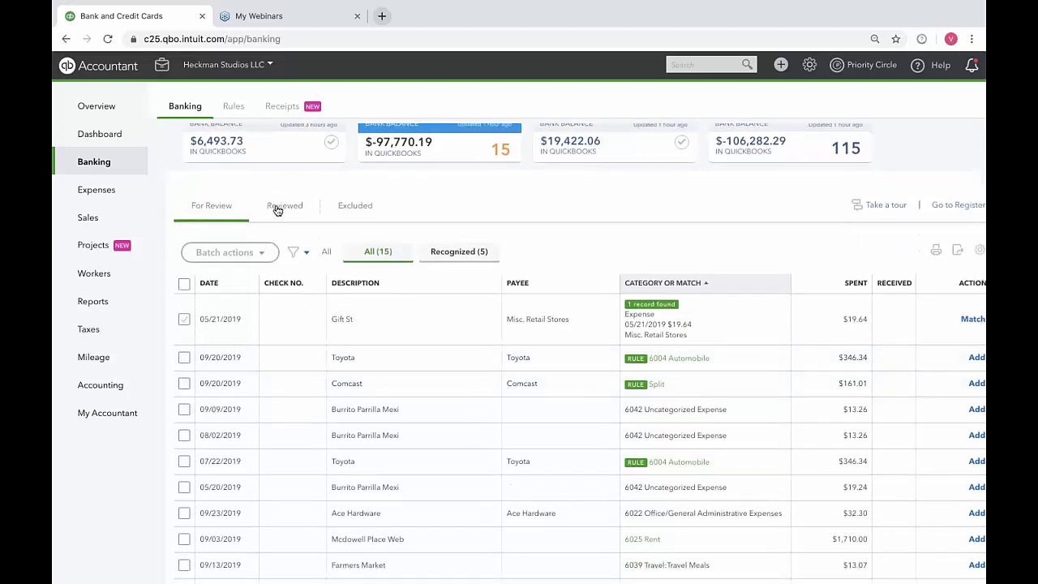
left_click(285, 208)
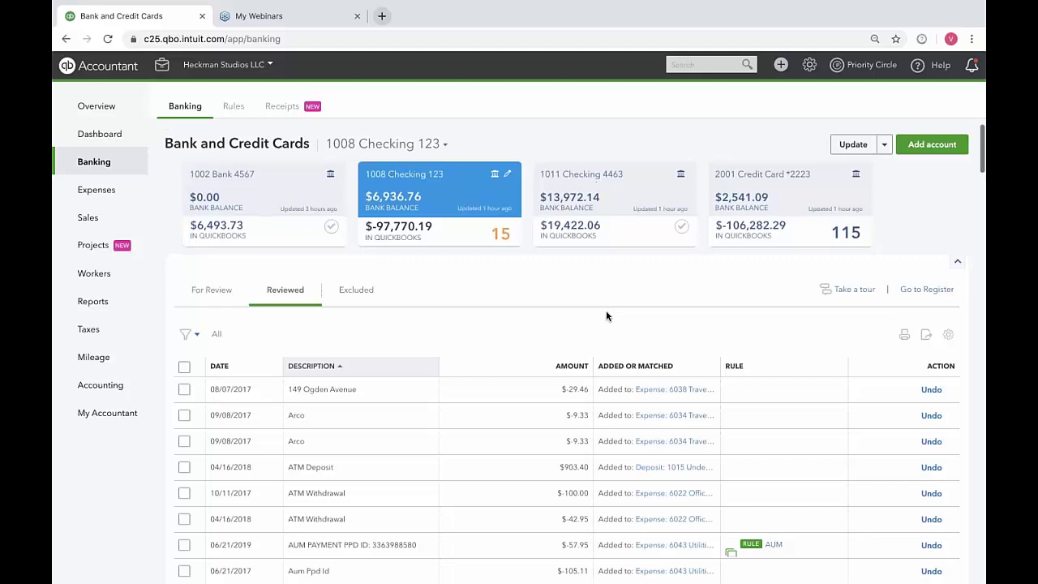
scroll(606, 317, "down", 1)
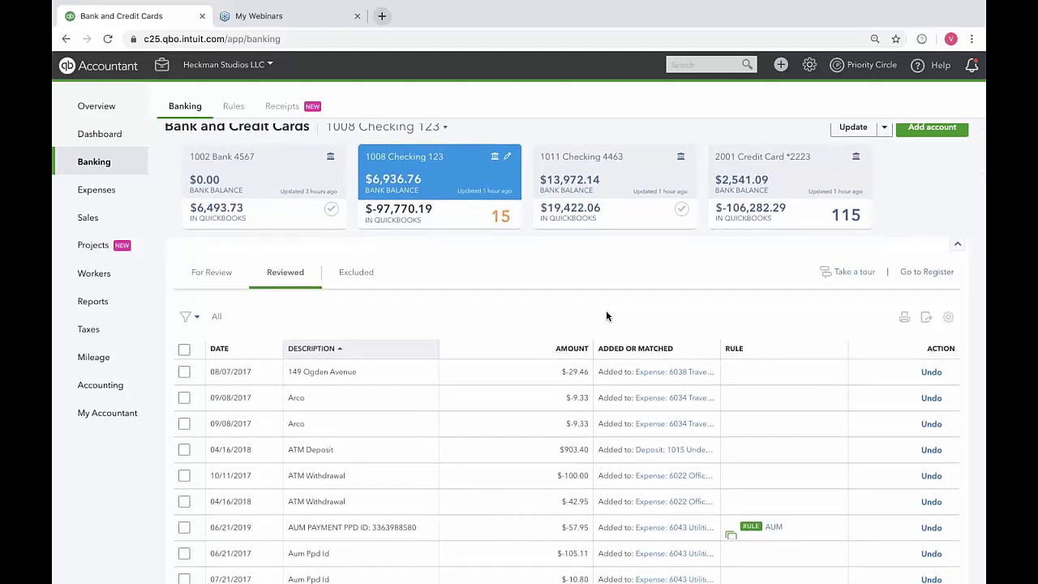
scroll(606, 311, "down", 3)
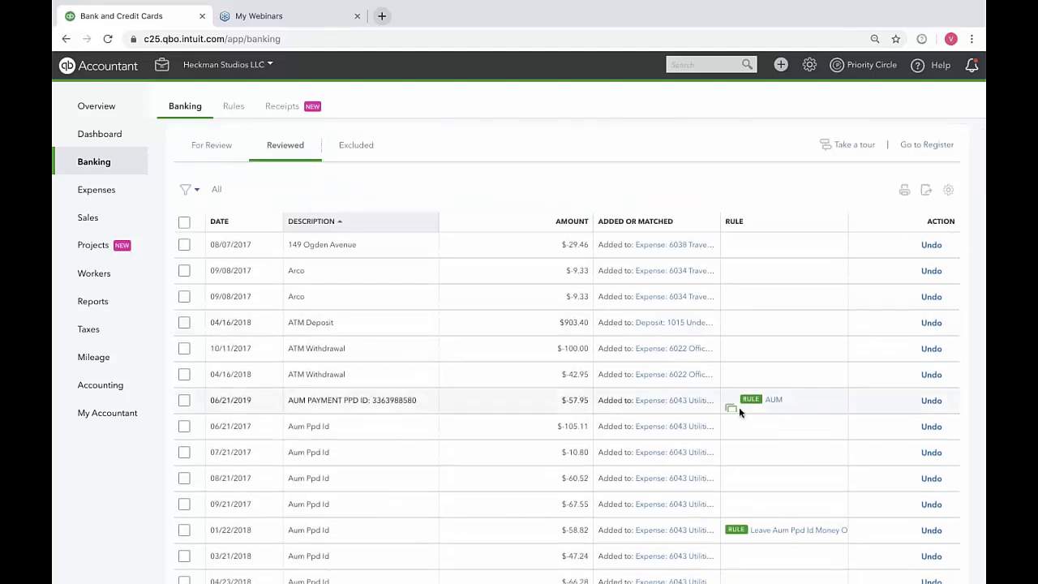
scroll(739, 412, "down", 15)
scroll(739, 414, "up", 3)
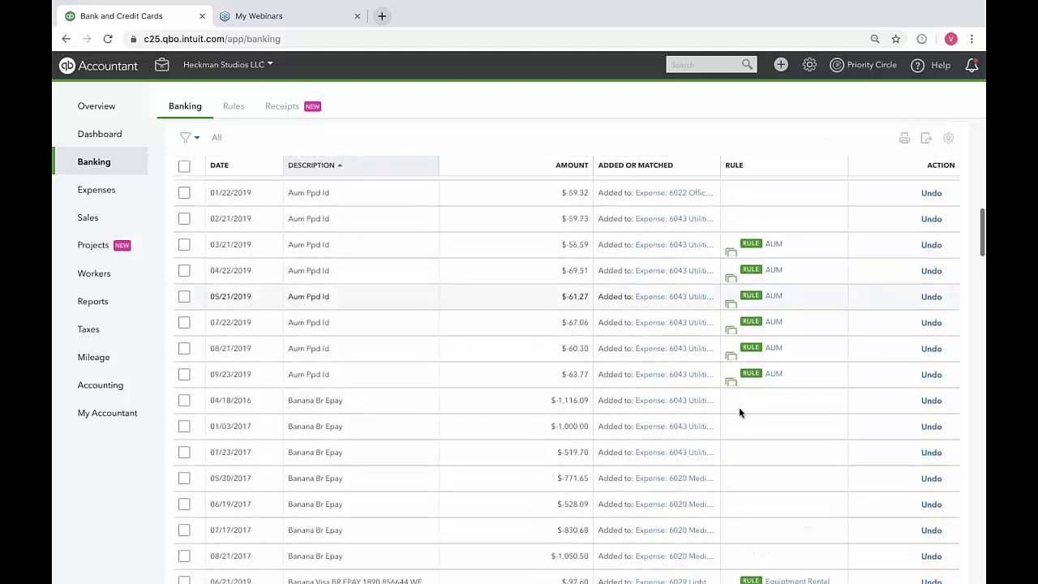
scroll(739, 413, "down", 8)
scroll(739, 412, "down", 15)
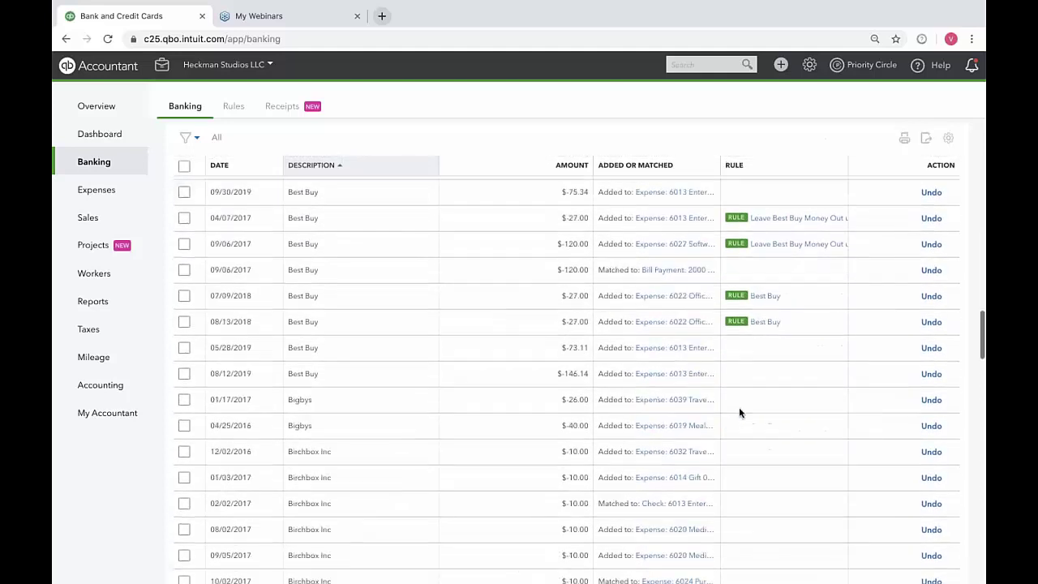
scroll(739, 412, "down", 15)
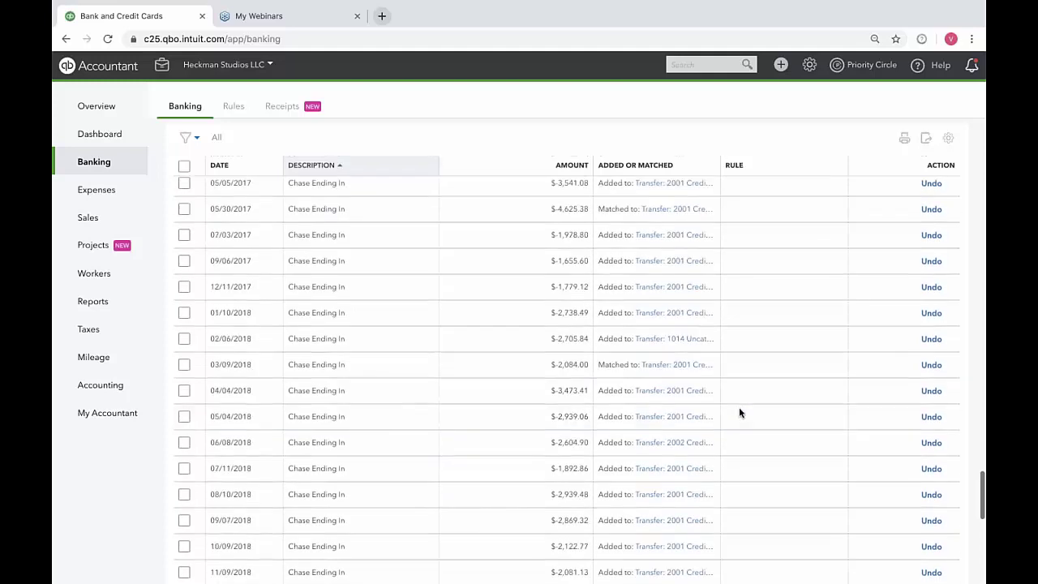
scroll(739, 412, "up", 20)
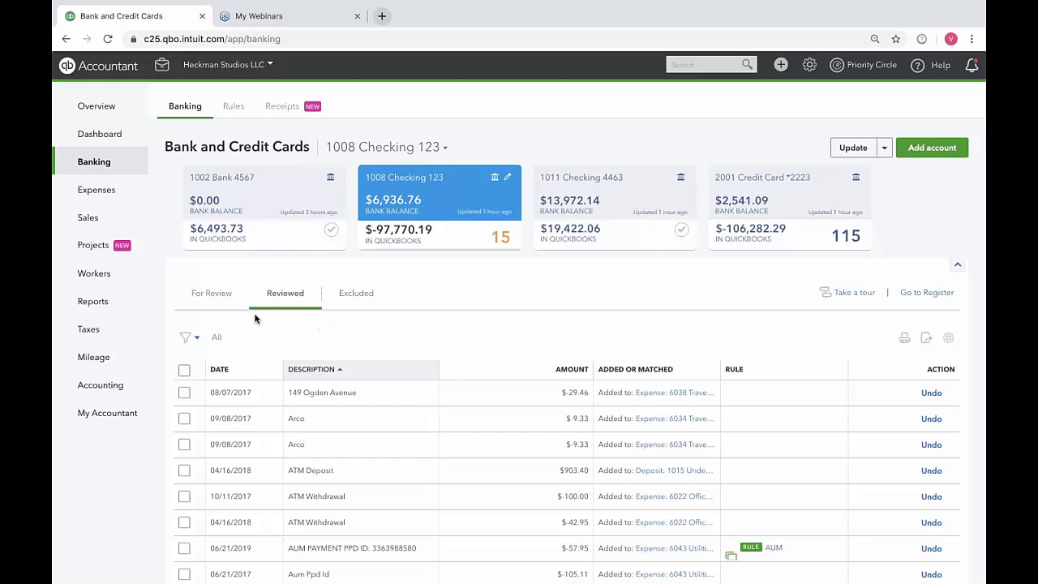
left_click(211, 292)
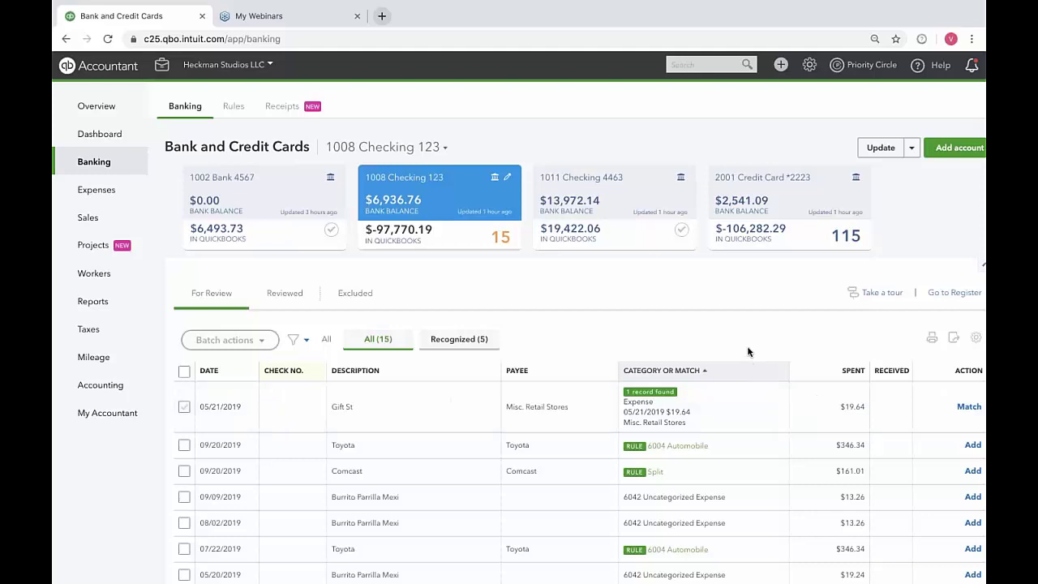
left_click(295, 297)
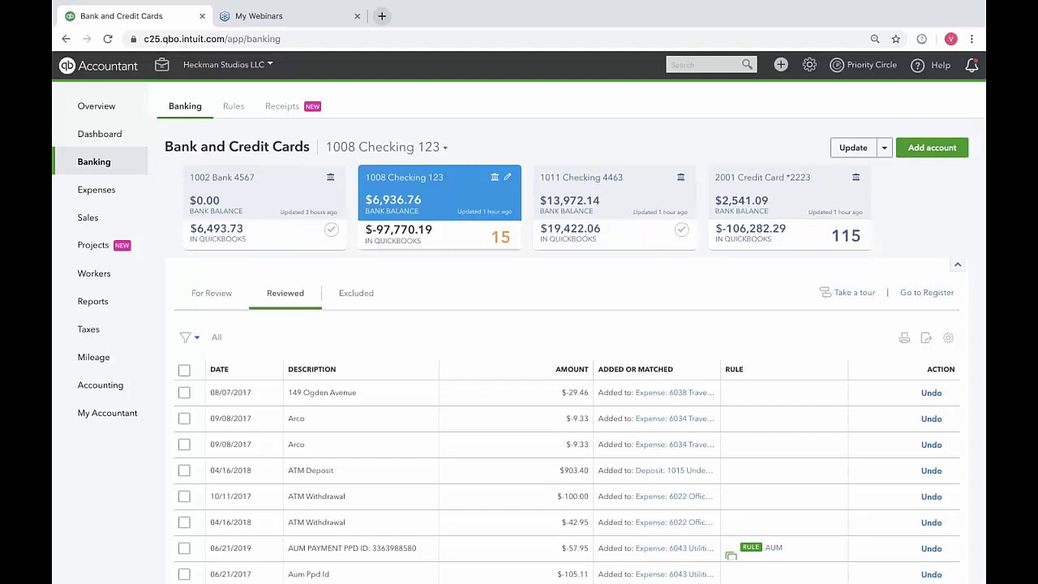
Open the bank rules list and examine the rules, their priority order and the extra actions offered for the Netflix rule
left_click(230, 112)
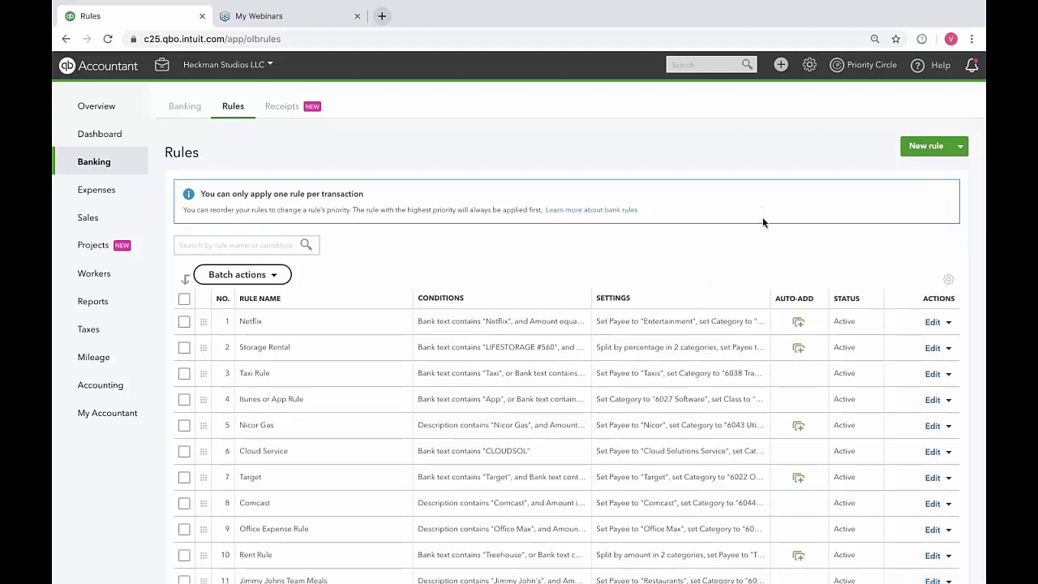
scroll(764, 248, "down", 3)
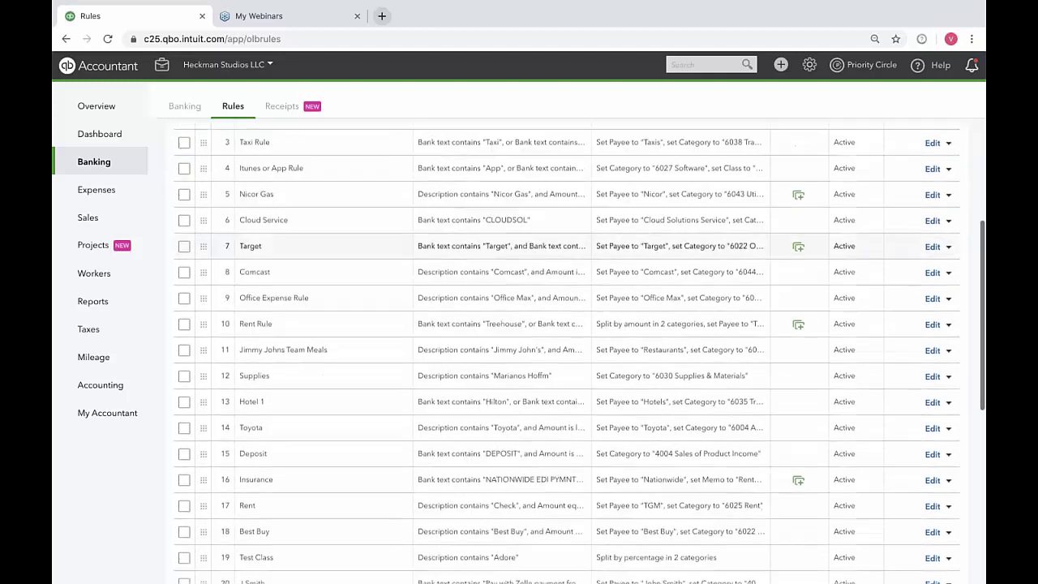
scroll(764, 248, "up", 3)
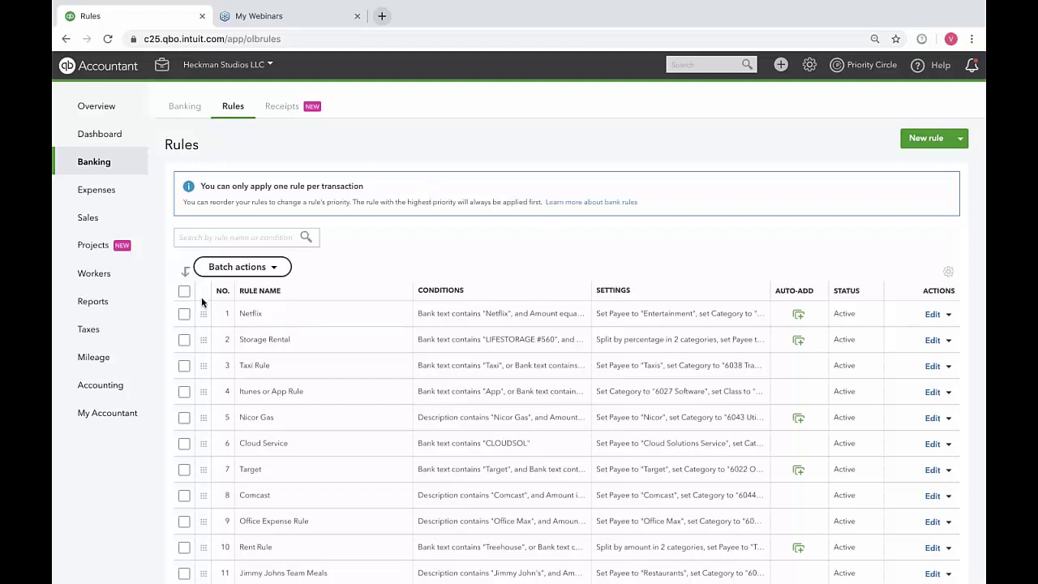
mouse_move(203, 313)
left_mouse_down()
mouse_move(204, 391)
mouse_move(198, 296)
left_mouse_up()
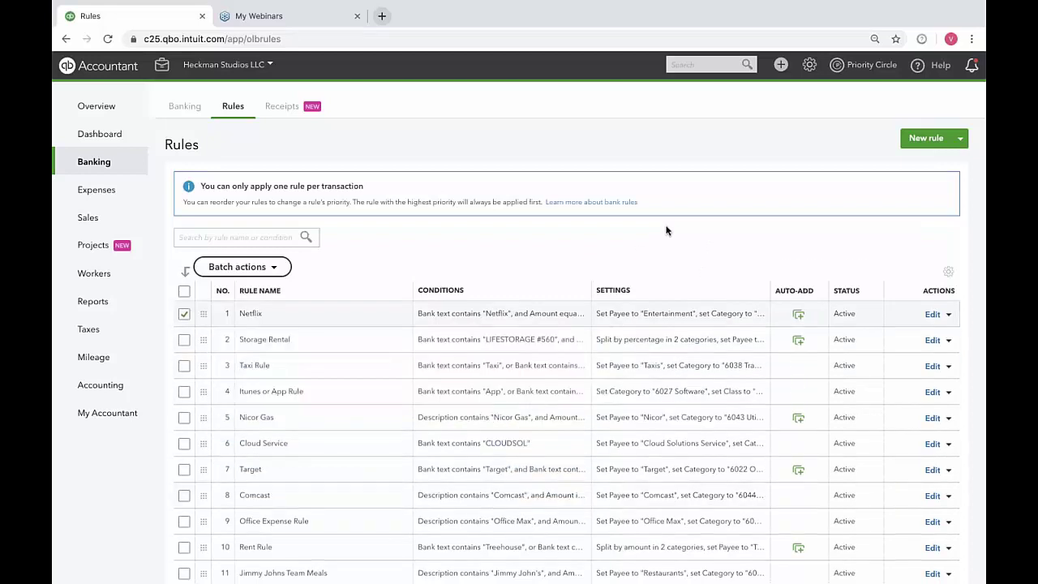
left_click(949, 315)
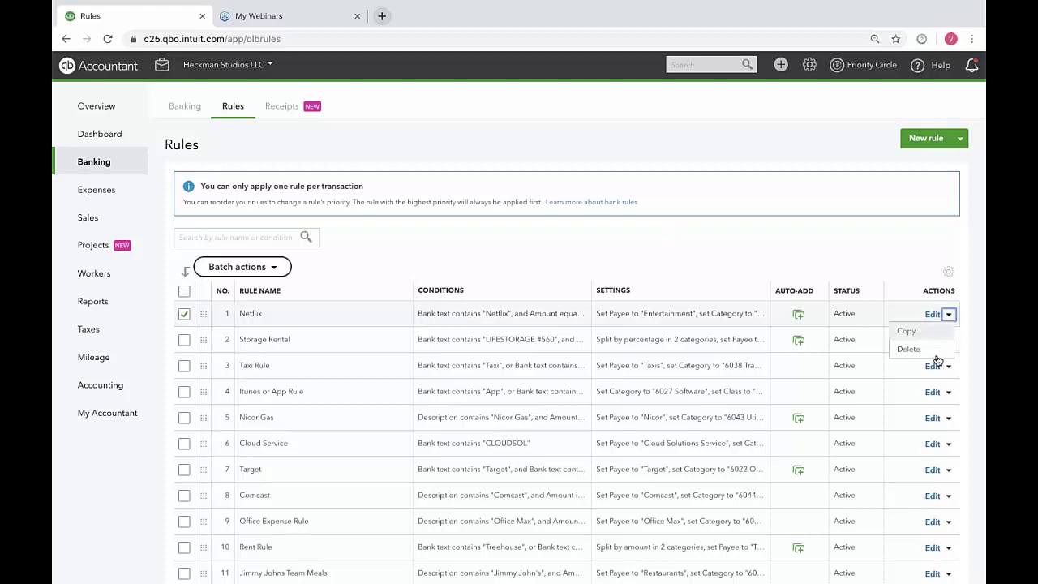
left_click(914, 268)
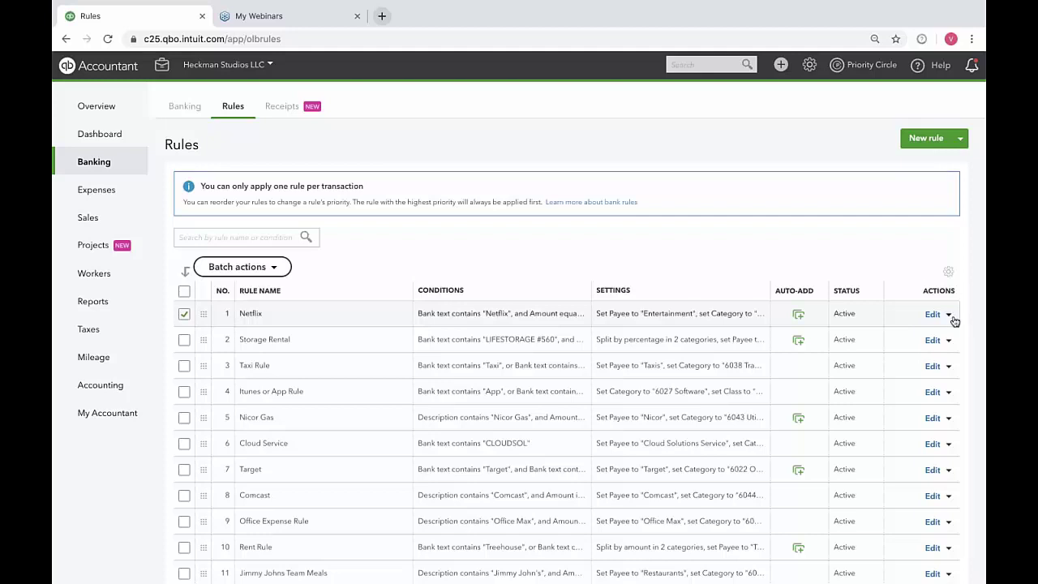
Examine the export and import options for rules, open and close the rule import without uploading a file, and return to the bank transactions
left_click(961, 139)
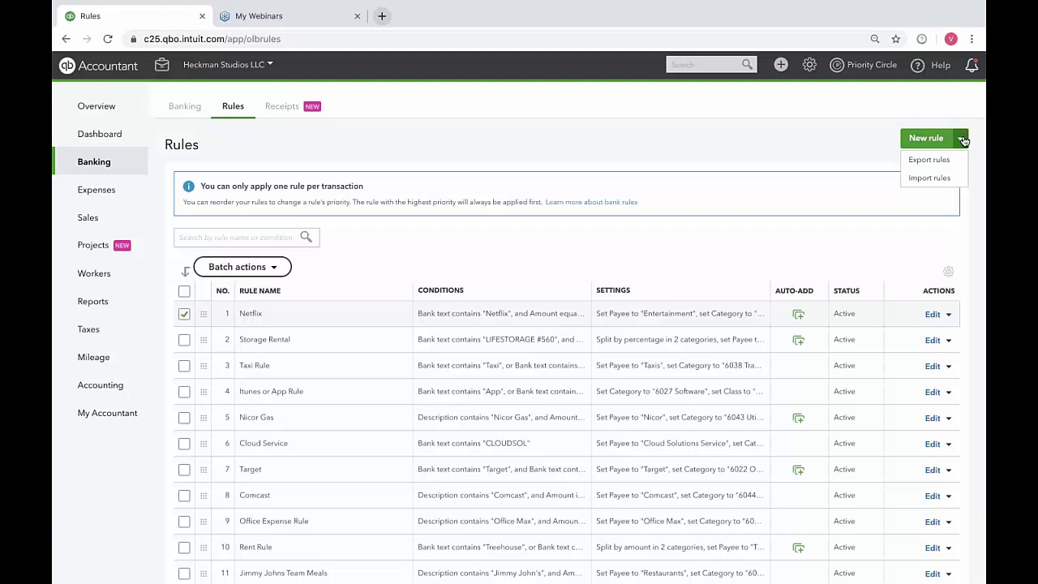
scroll(964, 161, "up", 5)
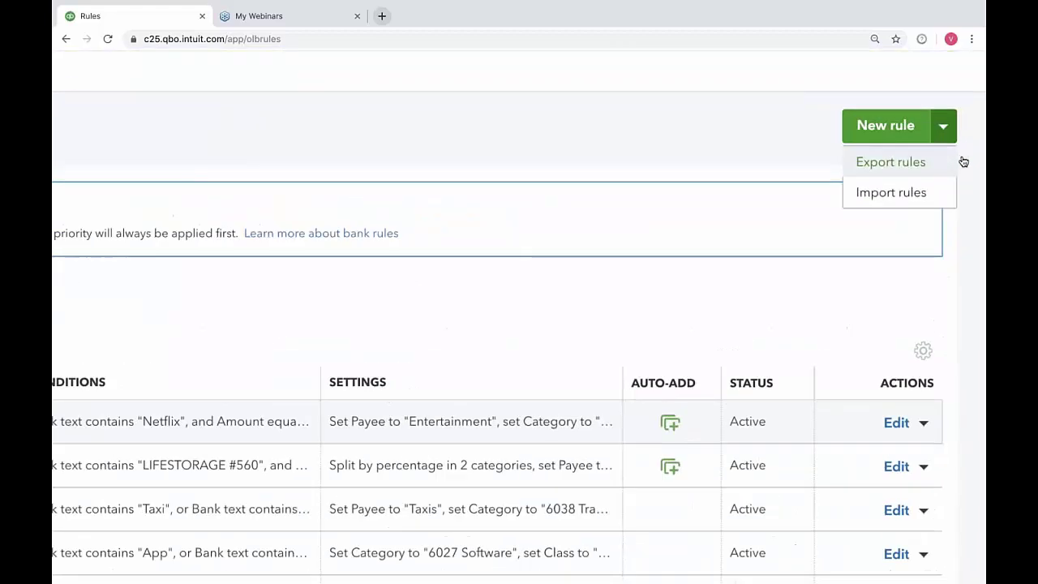
scroll(964, 161, "down", 5)
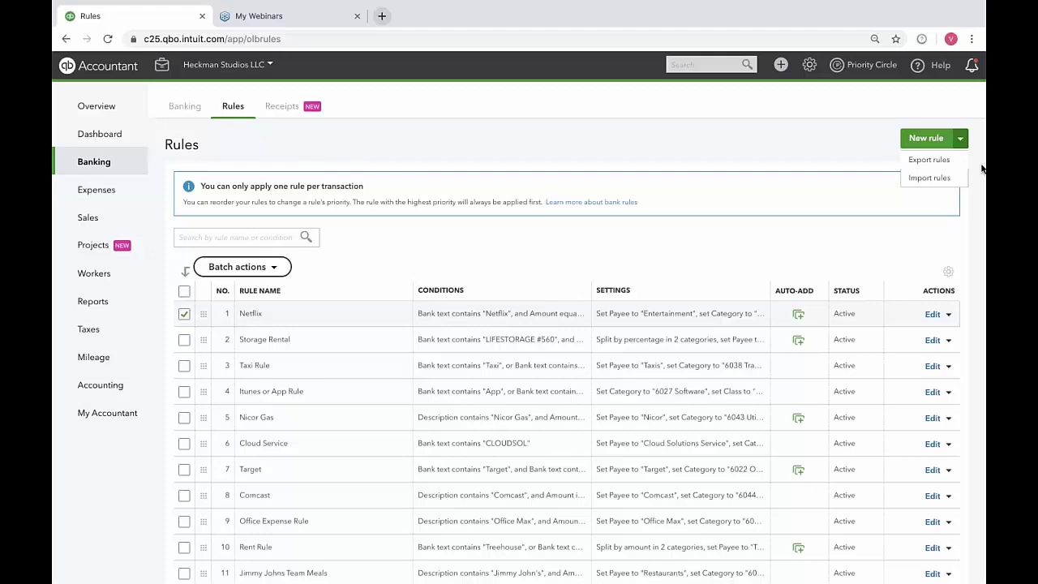
left_click(929, 179)
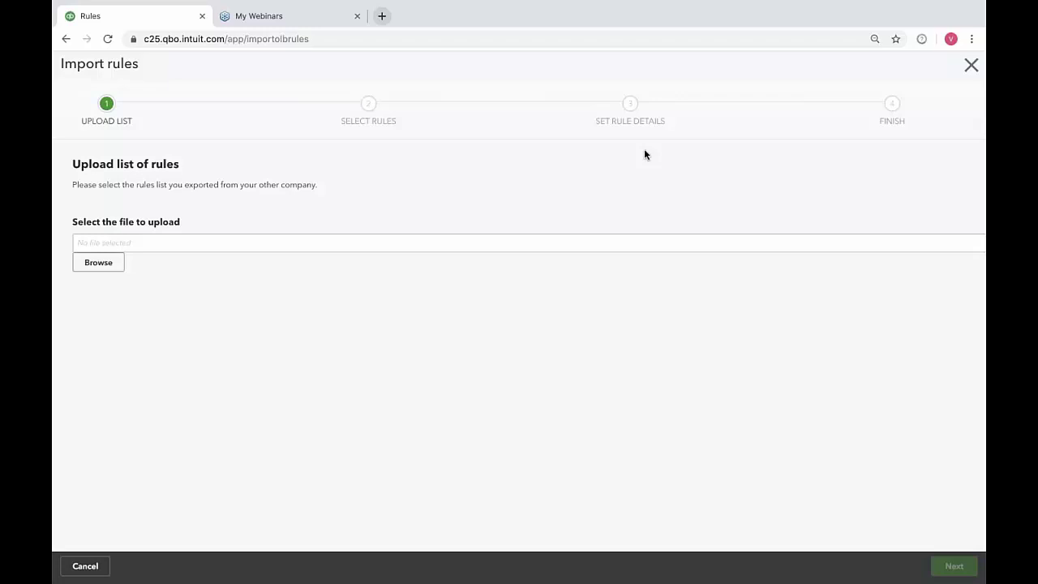
left_click(972, 65)
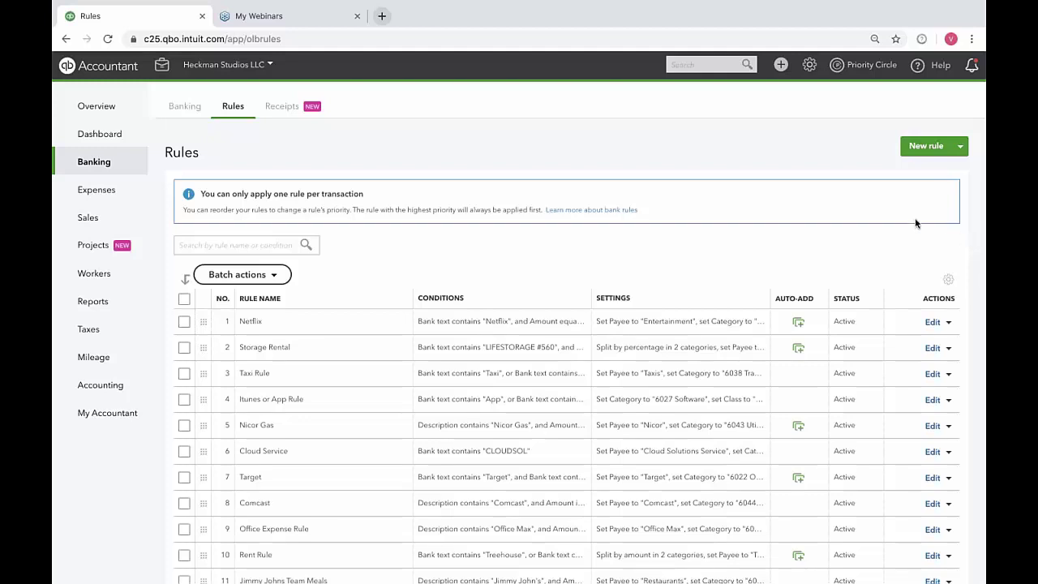
left_click(185, 107)
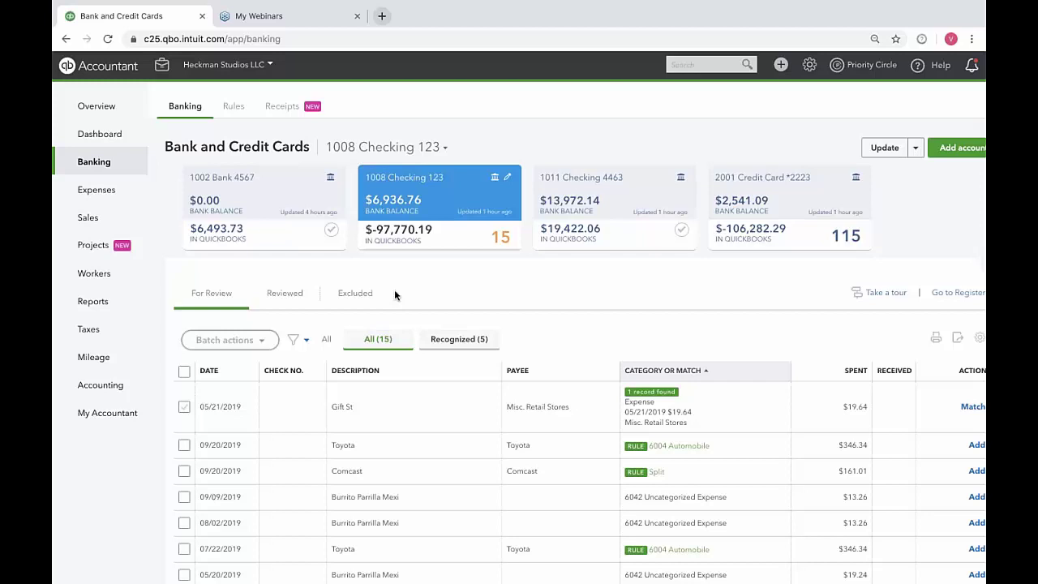
Sort the For Review list by date and select the transactions dated 05/20/2019 through 09/09/2019
left_click(212, 371)
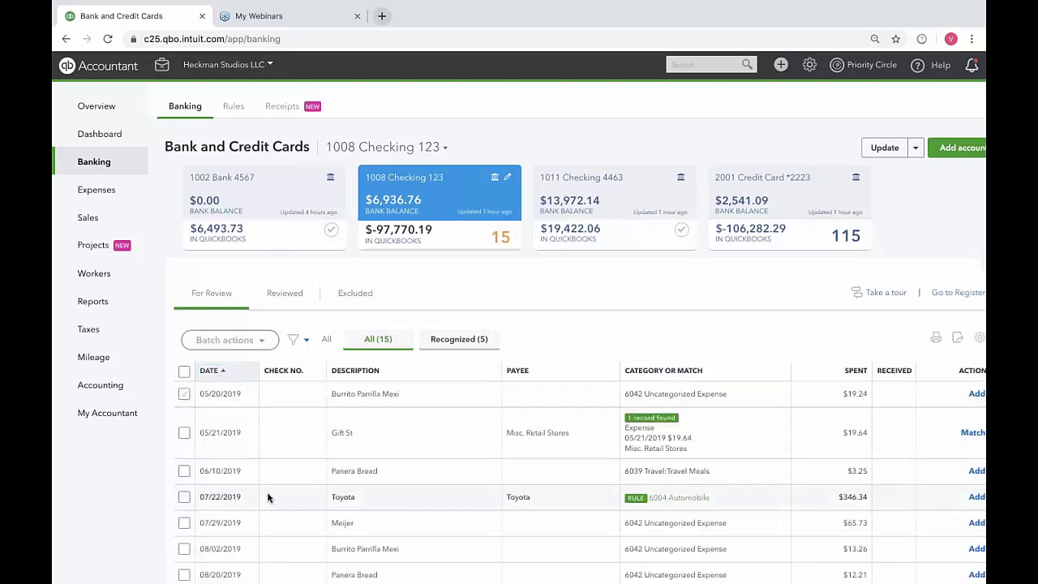
scroll(268, 498, "down", 1)
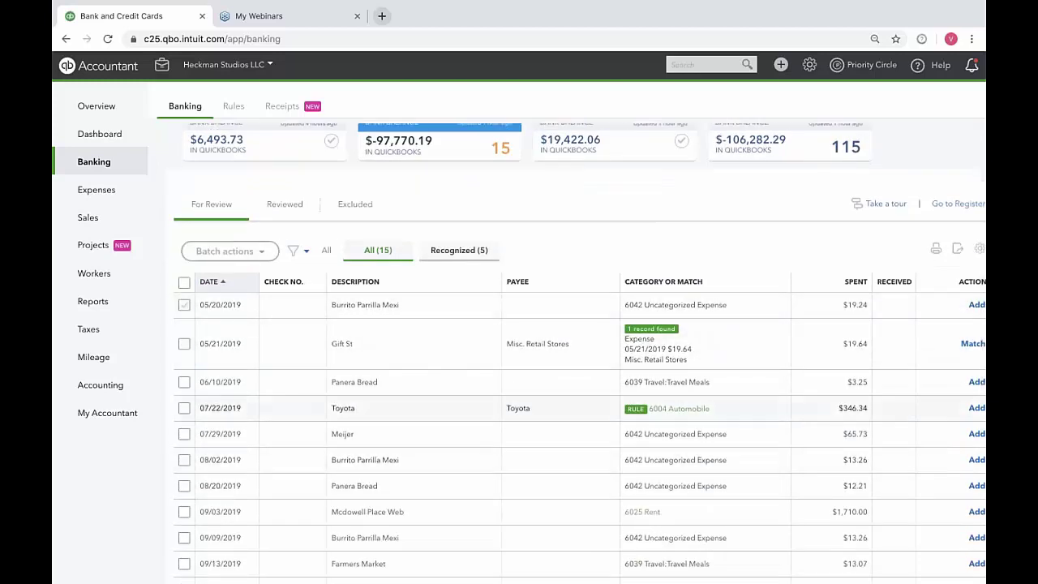
left_click(184, 304)
left_click(184, 343)
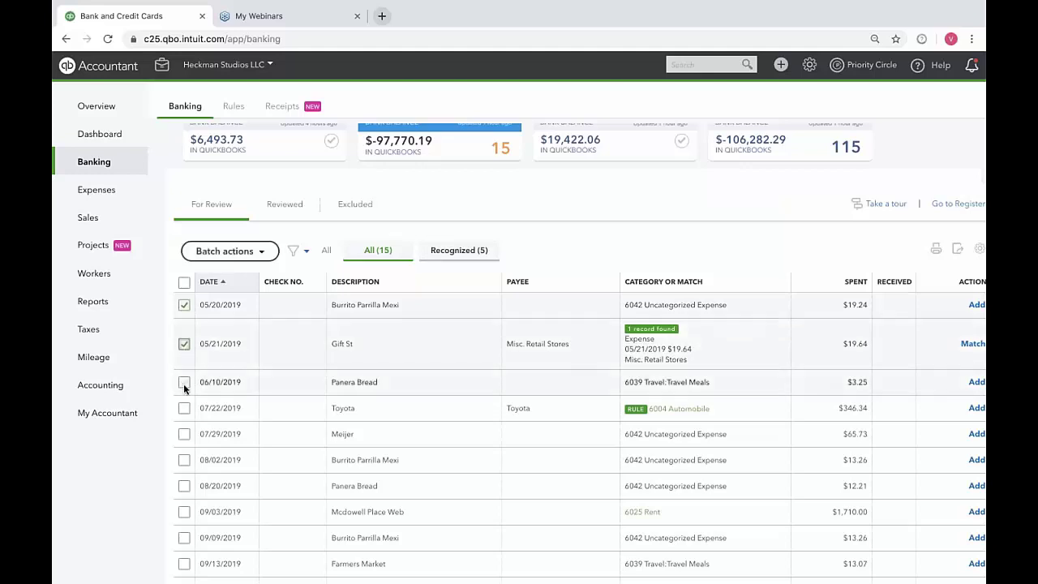
left_click(184, 382)
left_click(184, 538, "shift")
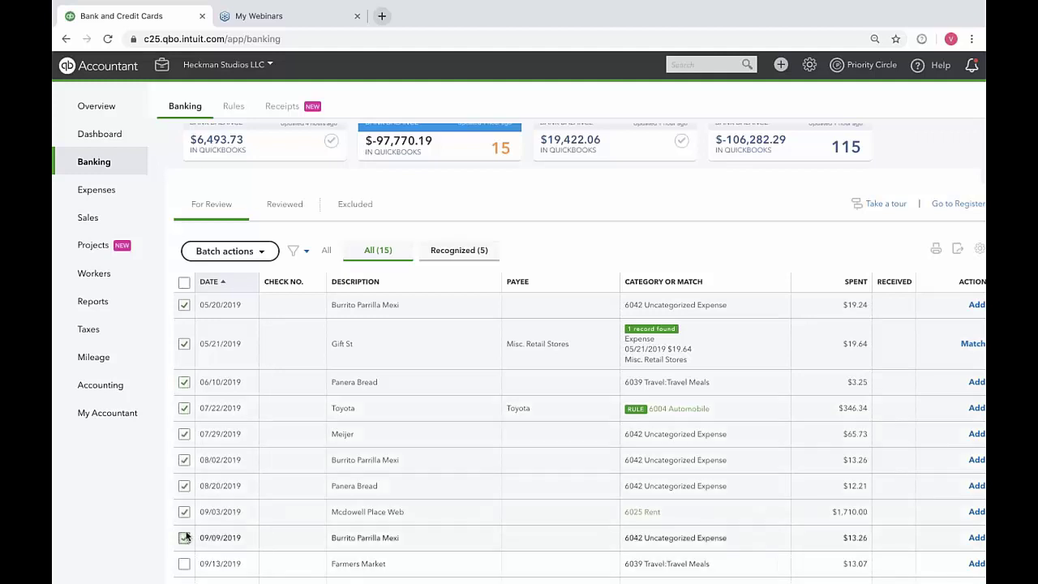
Deselect the transactions dated 07/22/2019 through 09/09/2019, keeping only the first three selected
left_click(184, 538)
left_click(185, 512)
left_click(185, 486)
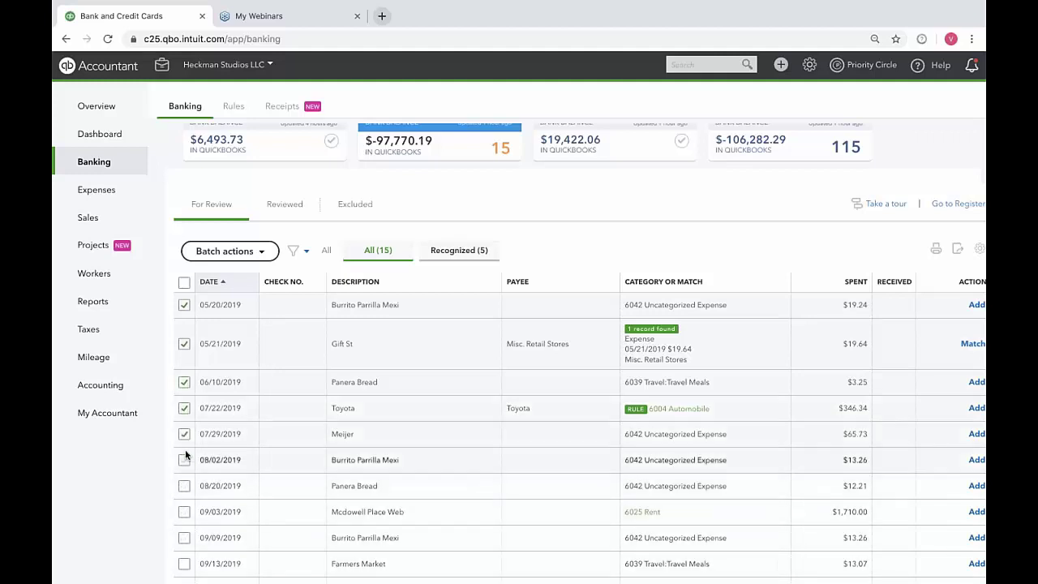
left_click(185, 456)
left_click(185, 430)
left_click(184, 408)
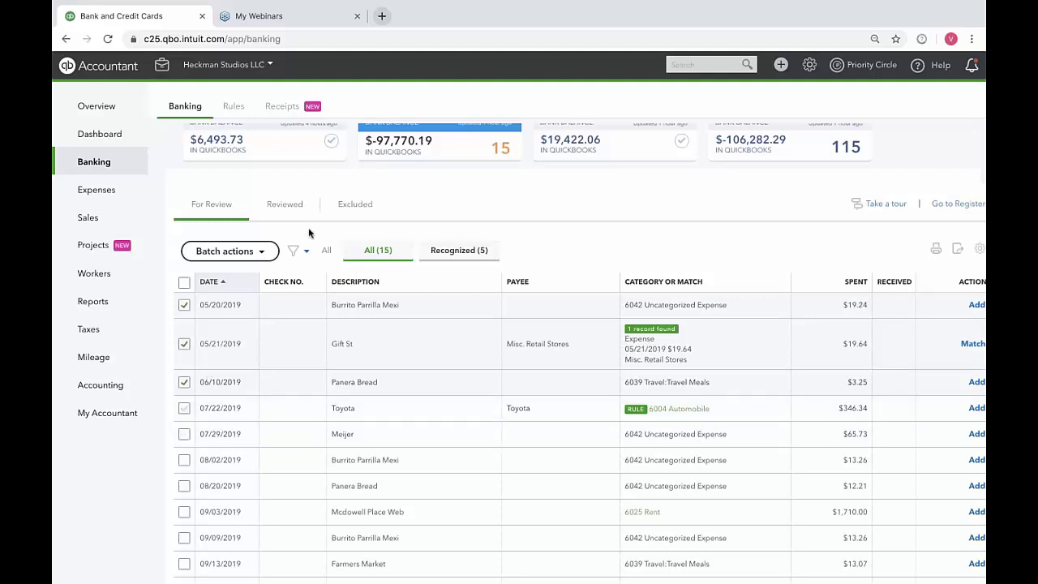
Examine the batch actions offered for the three selected transactions and clear their selection without applying any
left_click(266, 251)
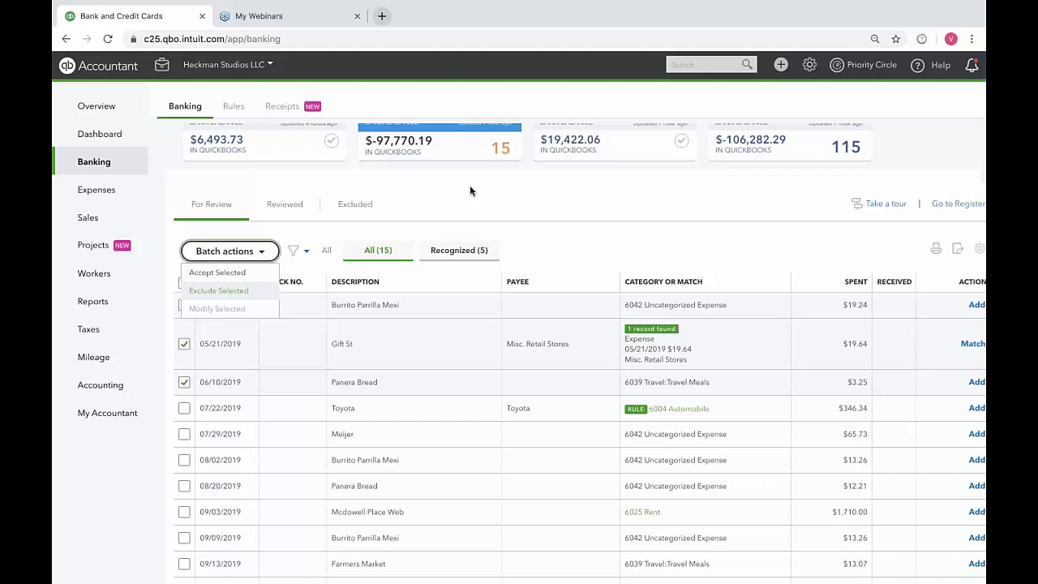
left_click(190, 291)
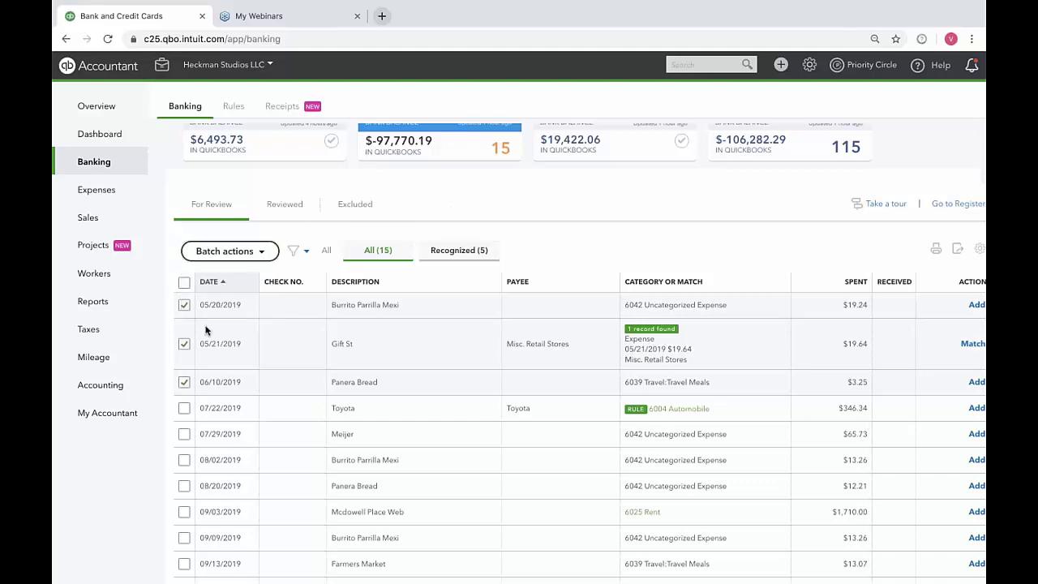
left_click(184, 305)
left_click(184, 343)
left_click(184, 382)
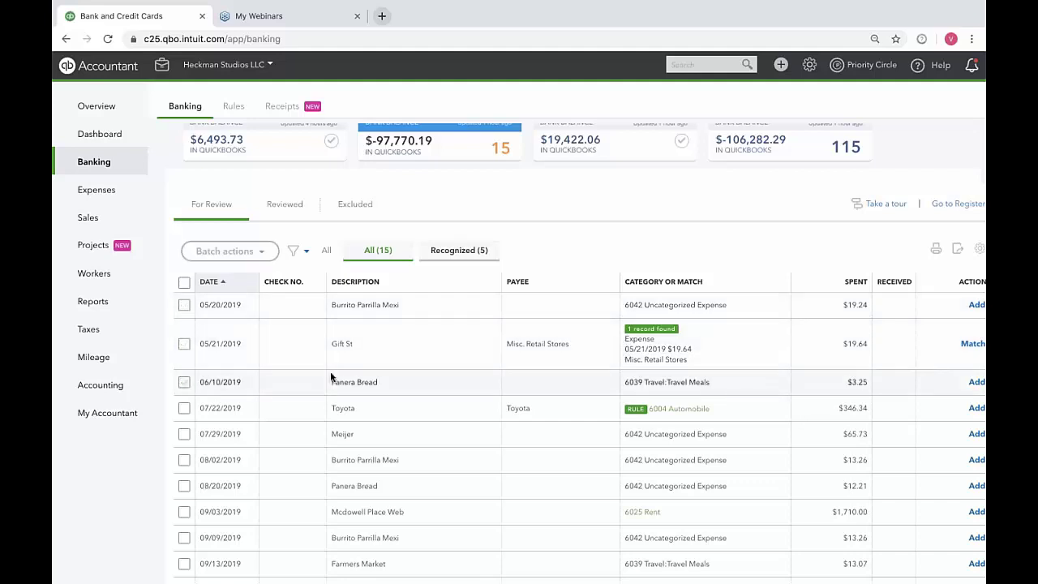
Sort the For Review list by description and select the three Burrito Parrilla Mexi transactions
left_click(378, 281)
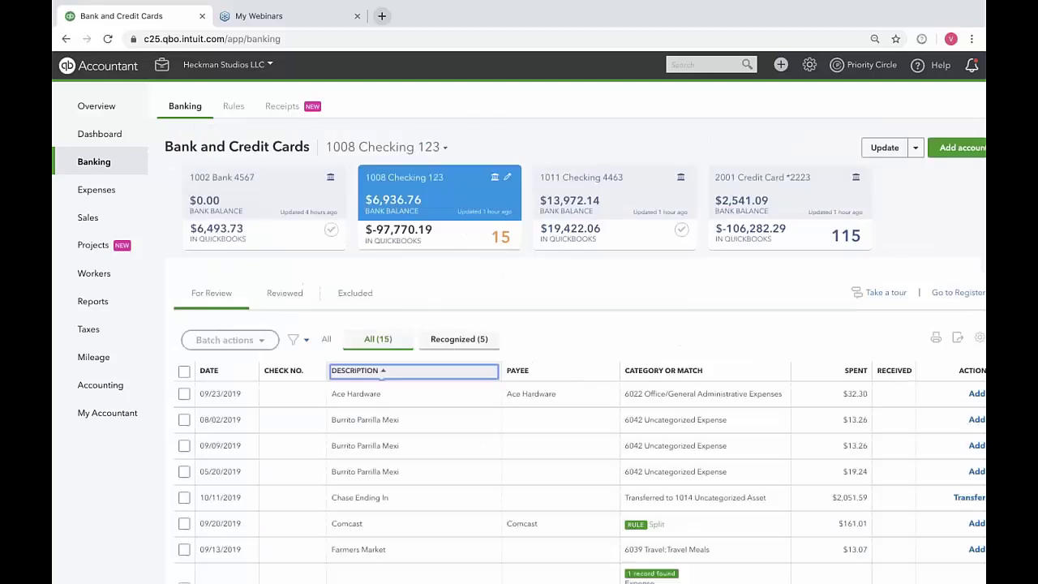
scroll(431, 423, "down", 1)
left_click(184, 325)
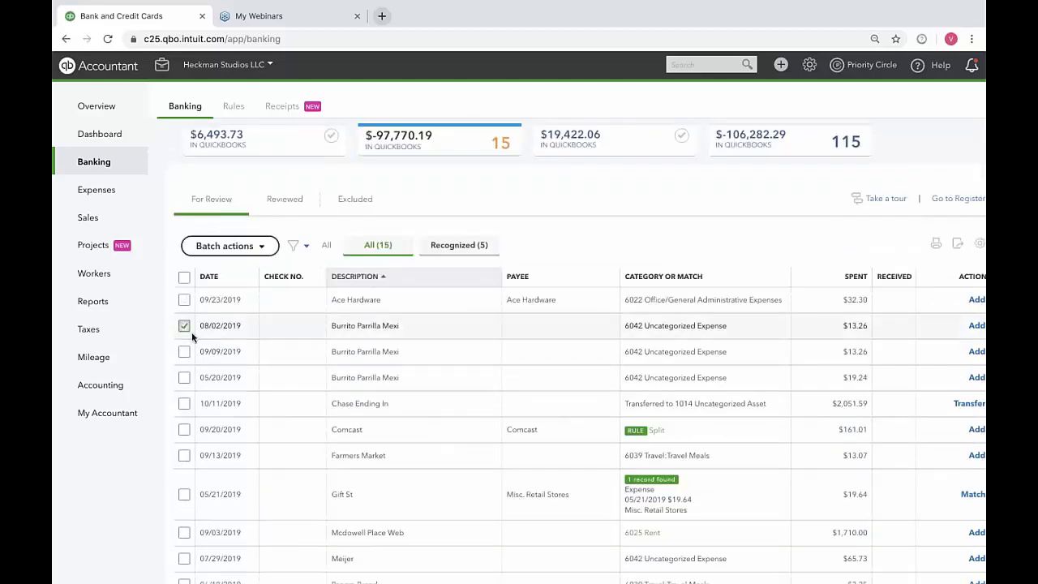
left_click(185, 351)
left_click(185, 377)
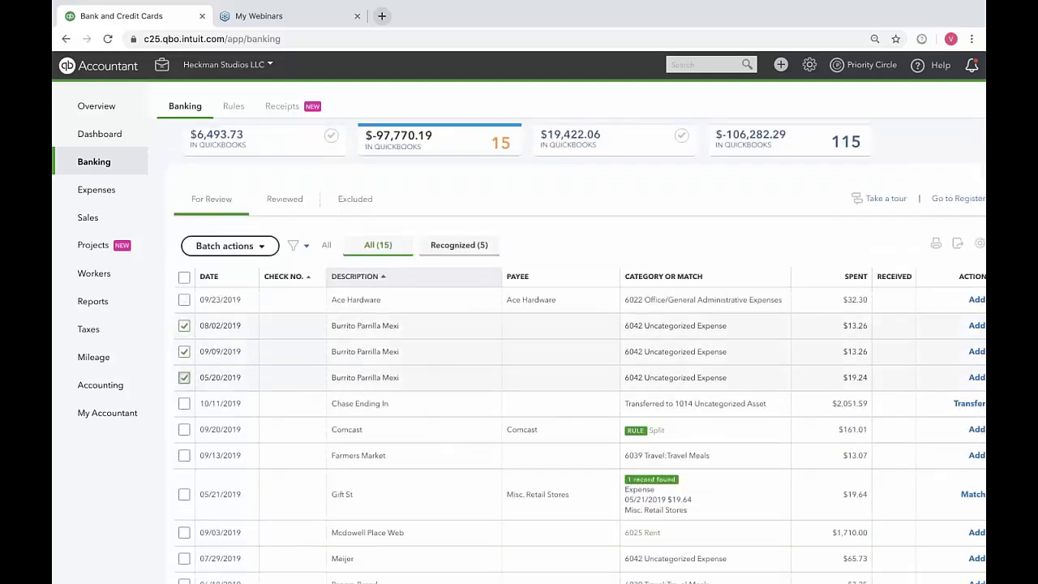
Examine the Modify Selected options for the three Burrito Parrilla Mexi transactions, close them without applying anything, and clear the selection
left_click(261, 245)
left_click(258, 307)
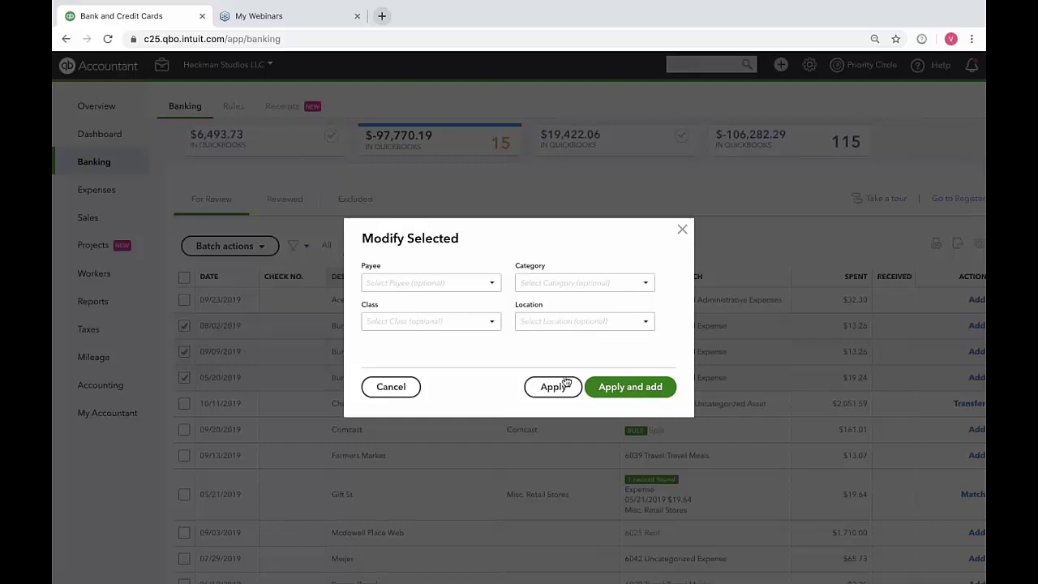
left_click(682, 232)
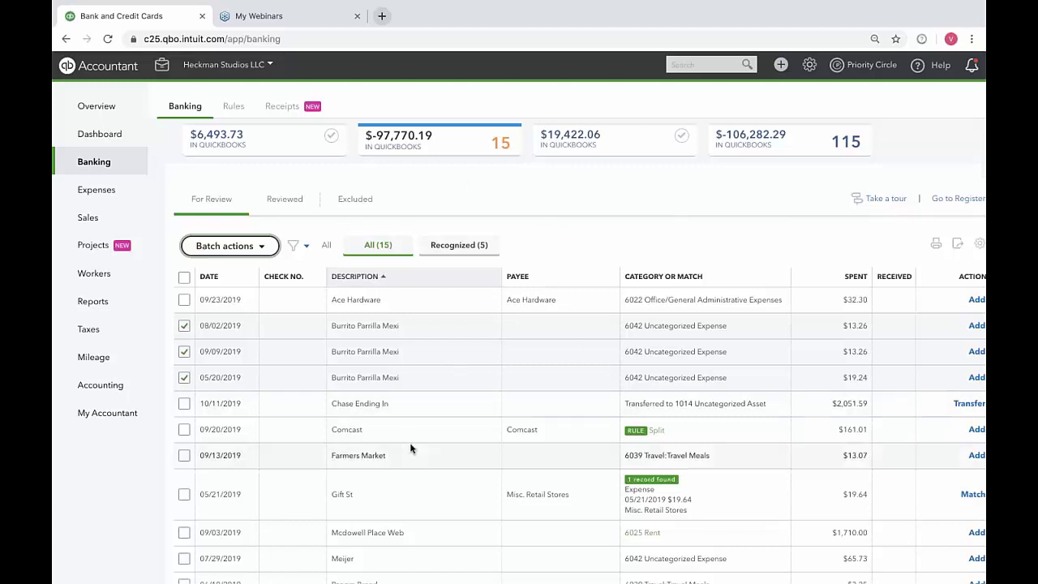
left_click(184, 325)
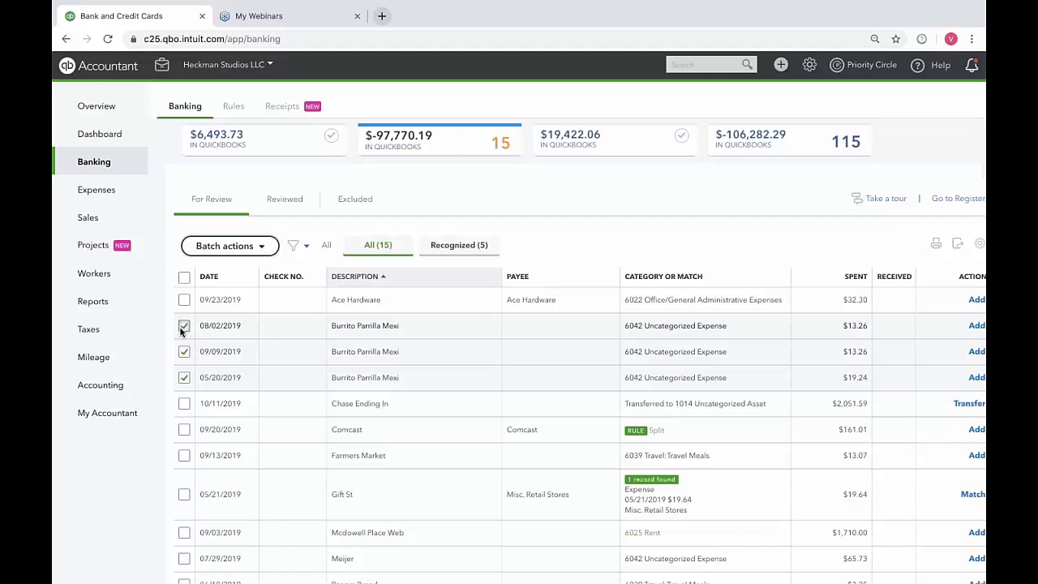
left_click(184, 351)
left_click(184, 378)
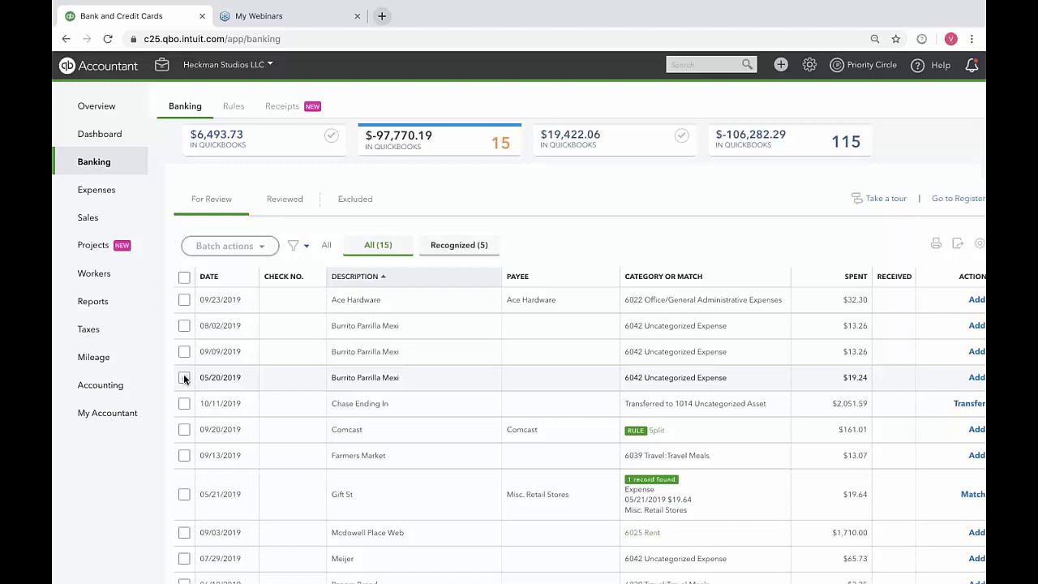
Look through the Reviewed transactions of Checking 123 down to the BP entries, examining how they were added or matched and by which rules
scroll(292, 315, "up", 2)
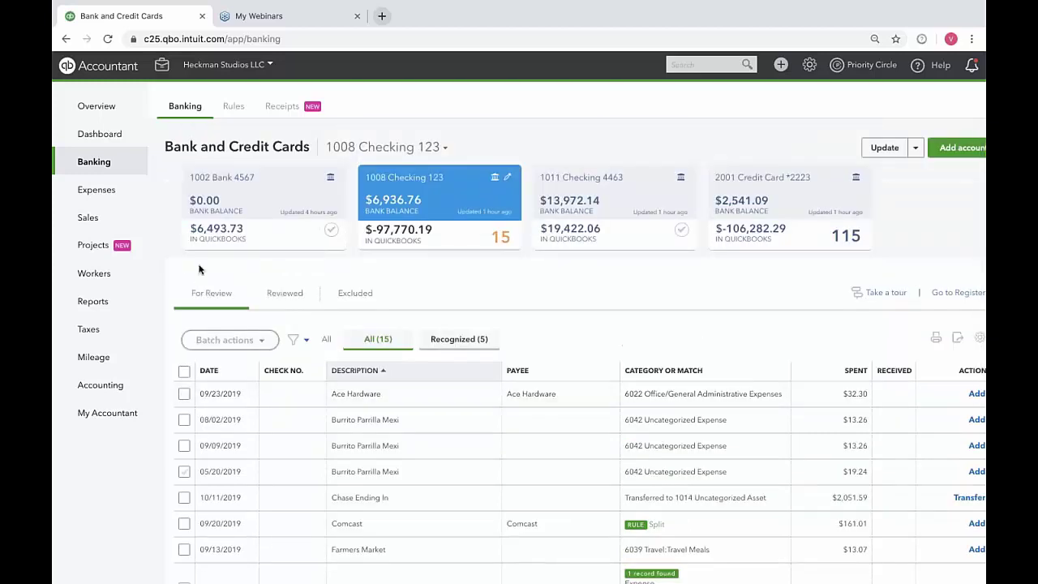
left_click(285, 294)
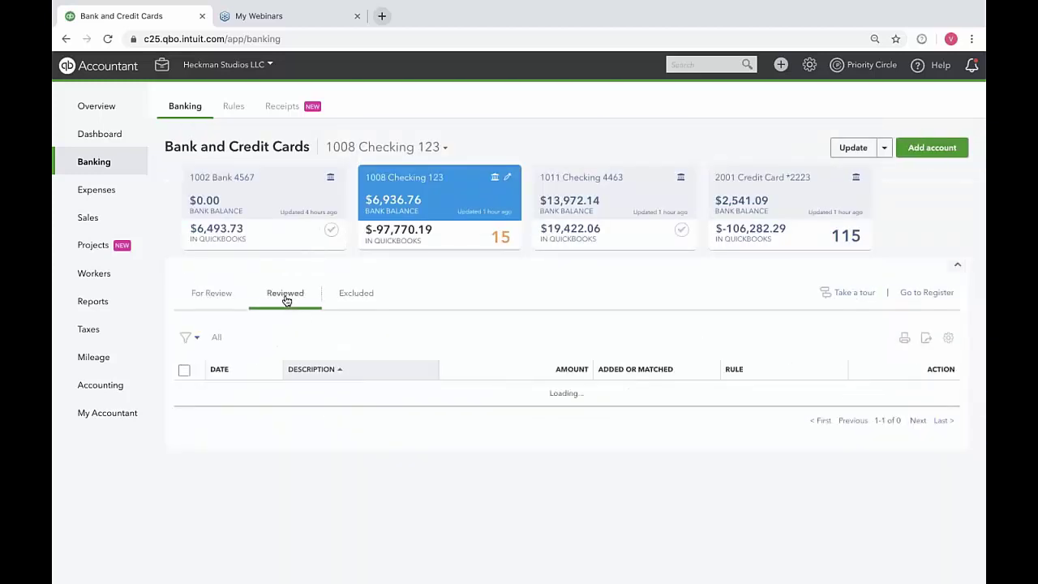
scroll(286, 300, "down", 2)
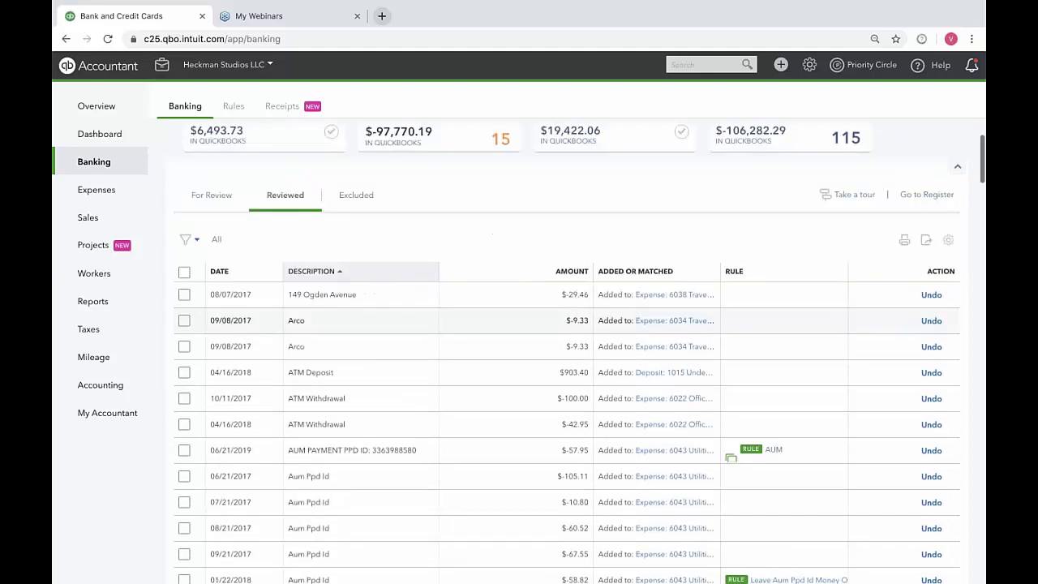
scroll(631, 402, "down", 1)
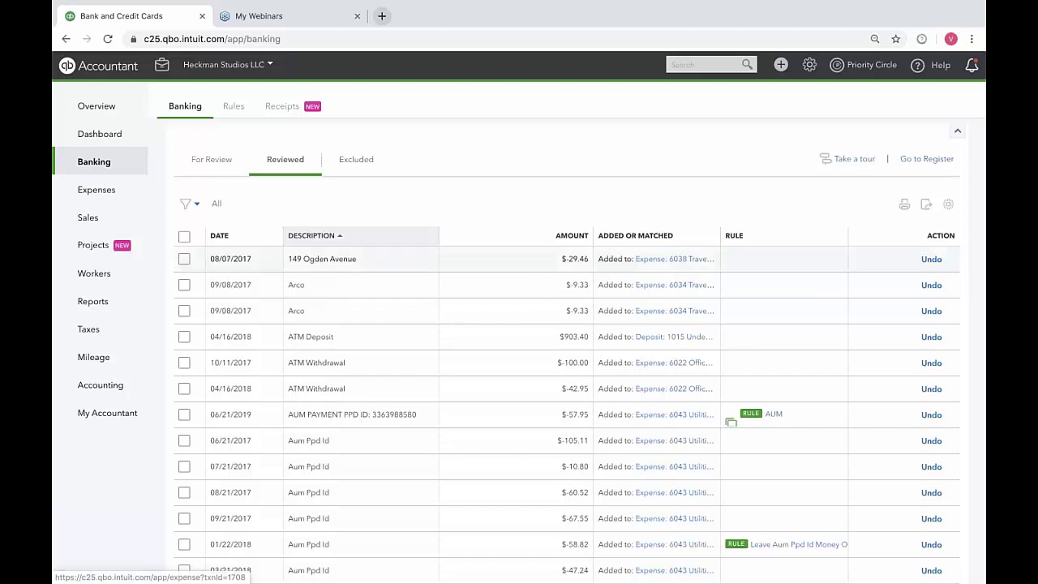
scroll(674, 349, "down", 10)
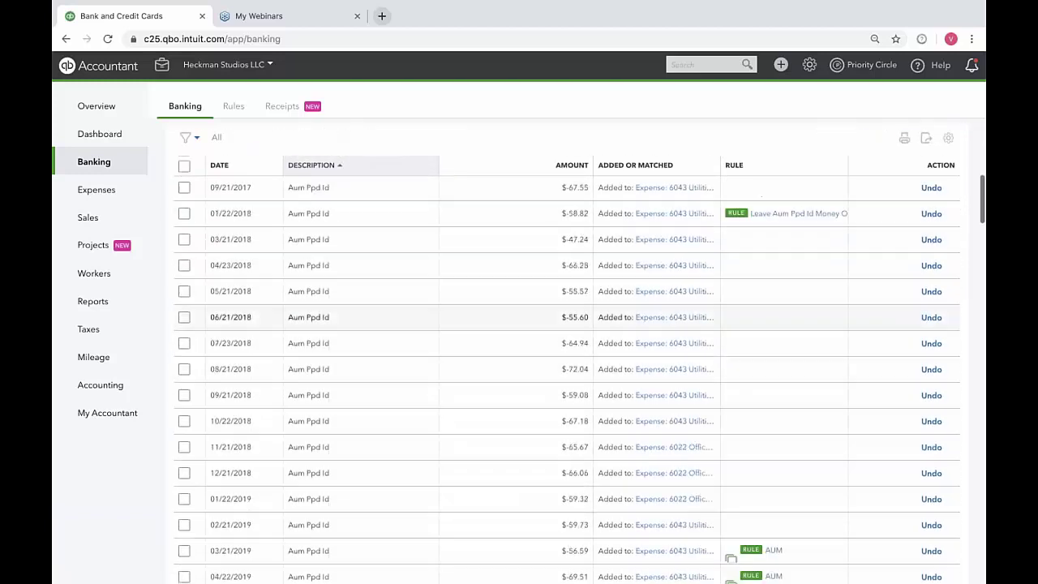
scroll(567, 369, "down", 15)
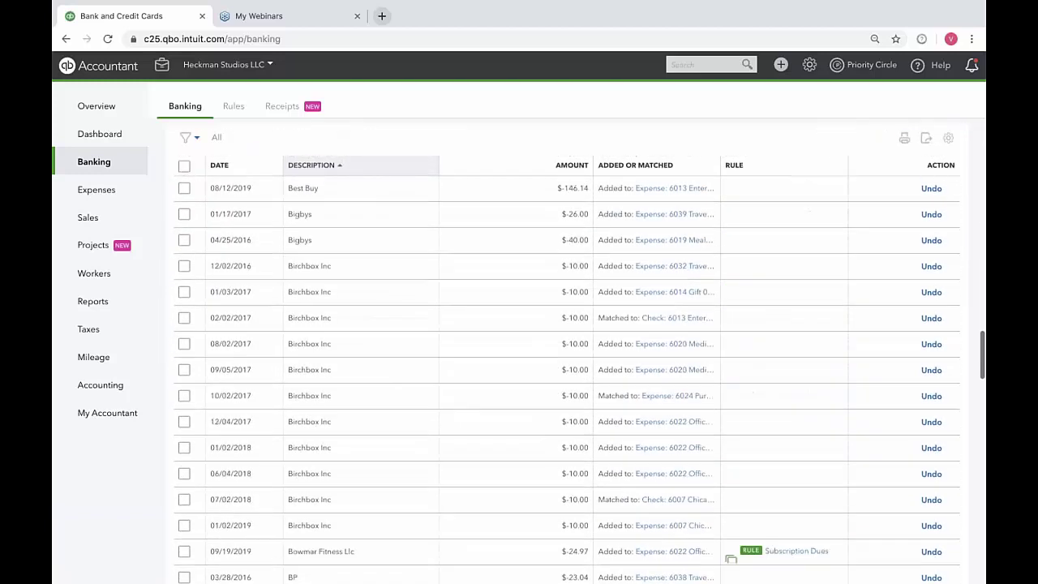
scroll(641, 272, "down", 8)
scroll(641, 271, "up", 5)
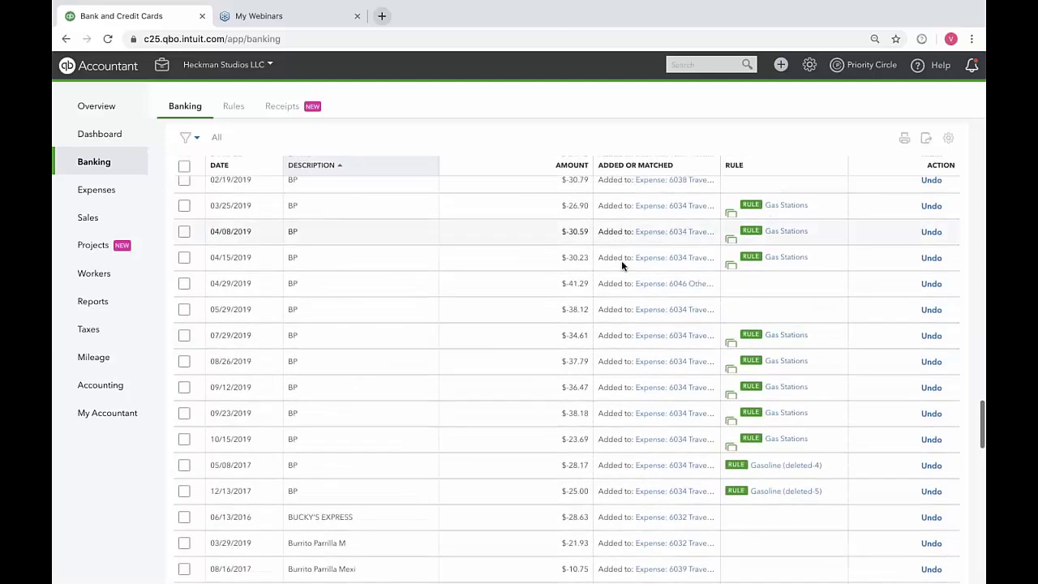
Examine the online banking match on the BP expense dated 05/29/2019 and return to the For Review list
left_click(673, 313)
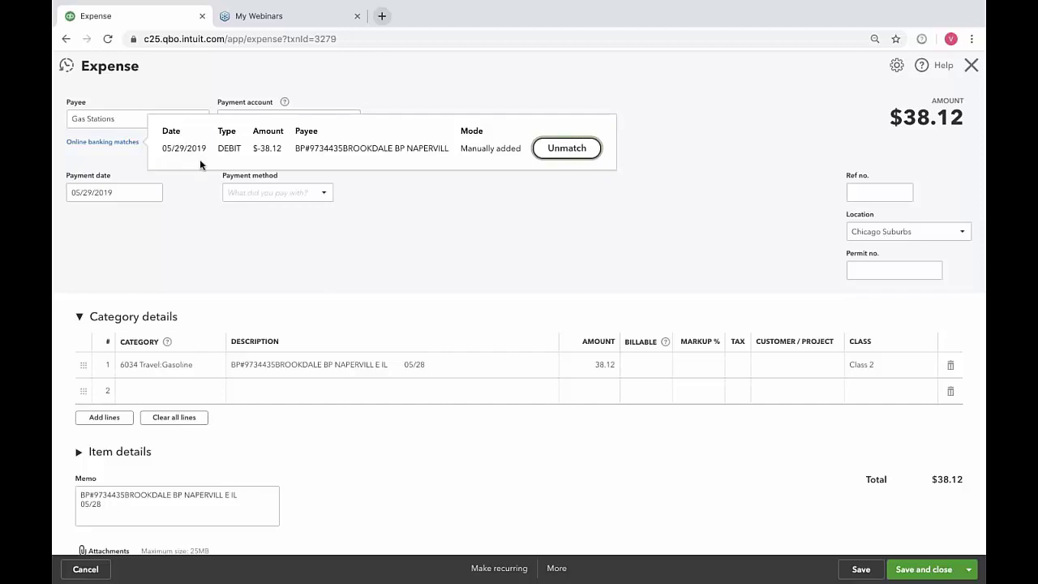
left_click(471, 249)
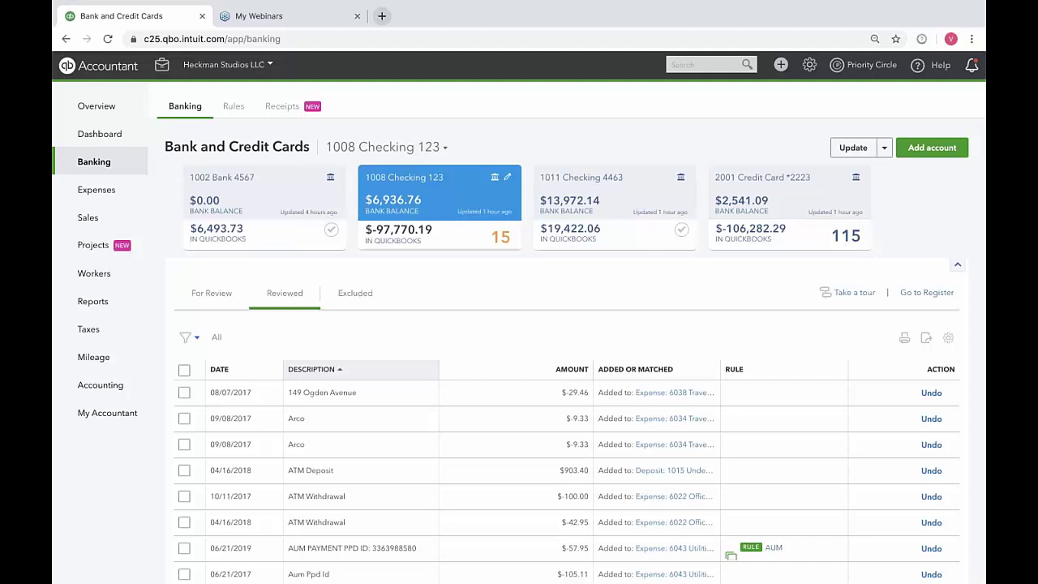
left_click(202, 296)
scroll(494, 443, "down", 3)
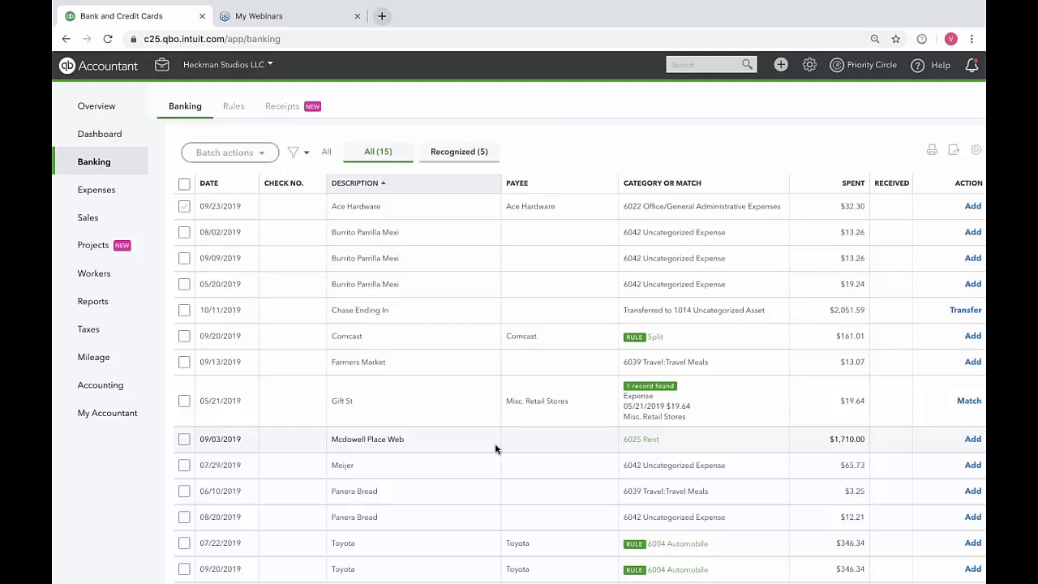
Examine which transaction types can be created manually and close the list without creating one
left_click(780, 64)
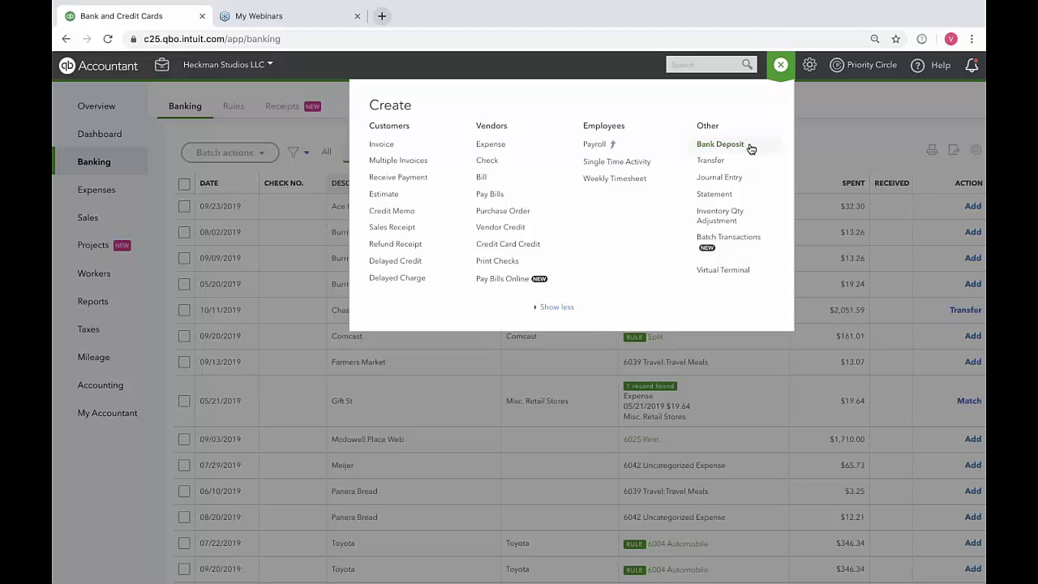
left_click(863, 120)
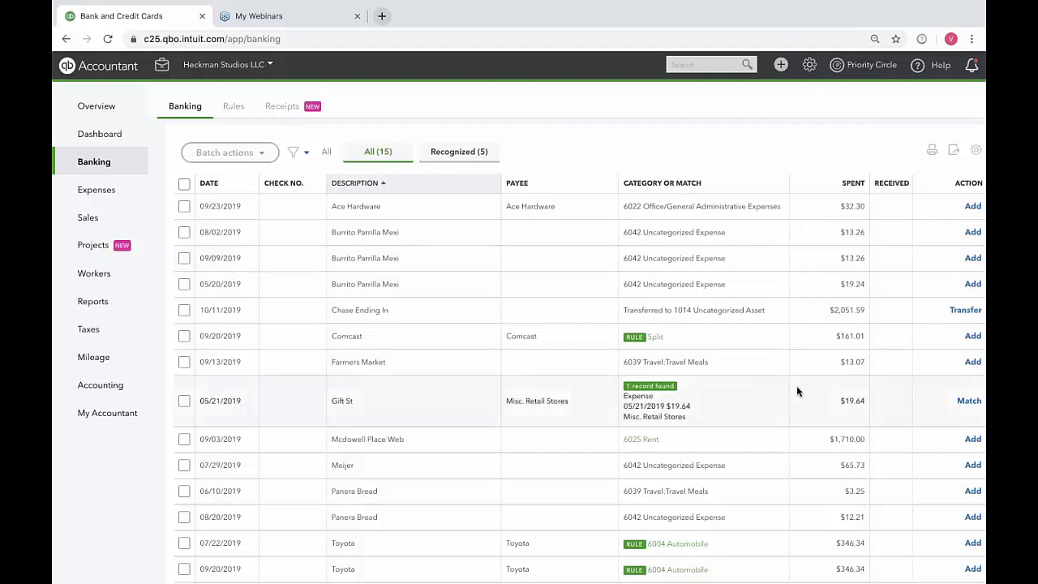
scroll(796, 386, "down", 1)
scroll(797, 385, "up", 3)
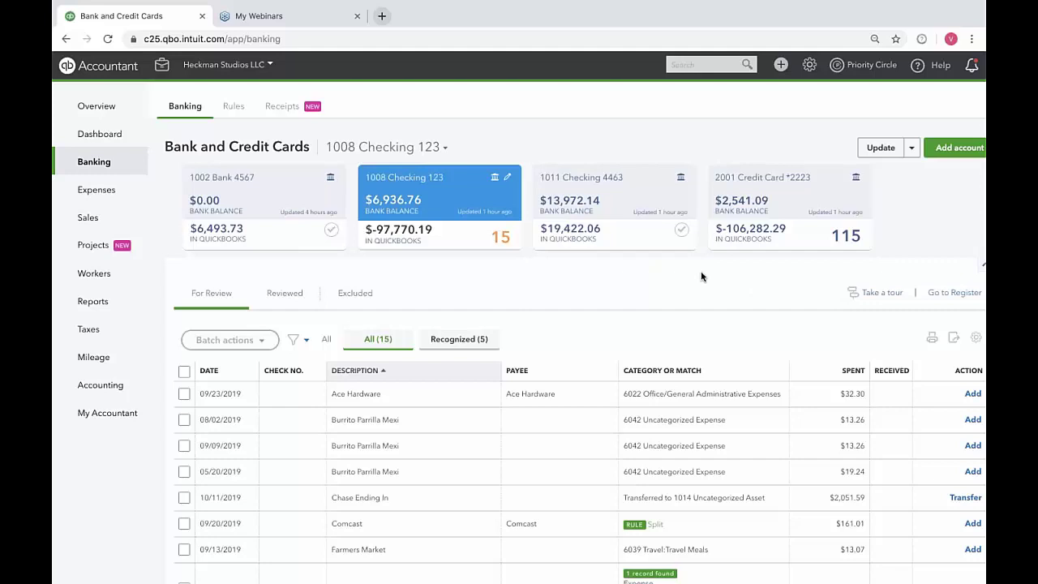
Look for a match for the Meijer transaction dated 07/29/2019, examine the transaction type filters, and close without matching
scroll(593, 465, "down", 3)
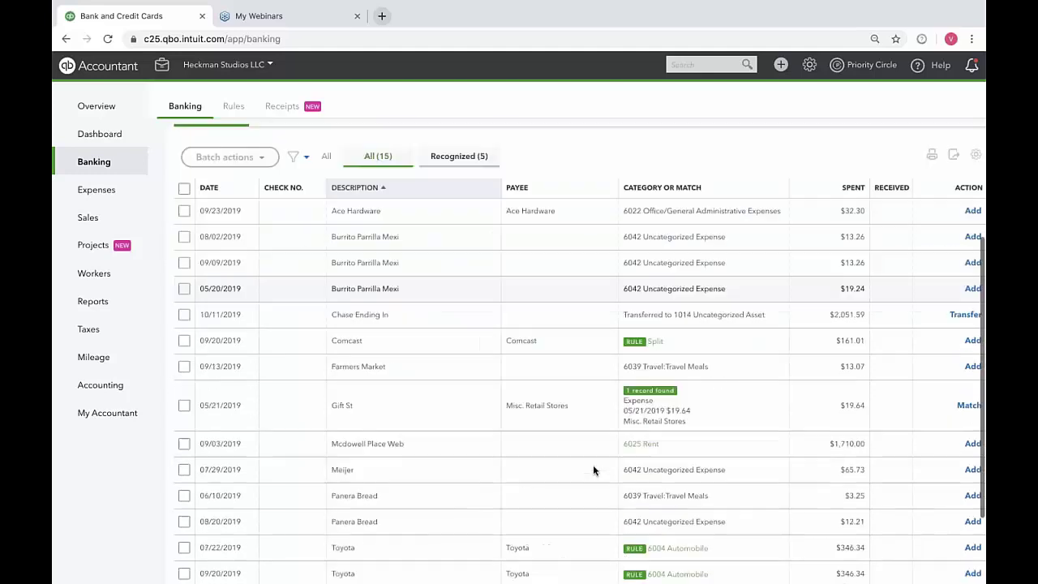
scroll(593, 465, "up", 1)
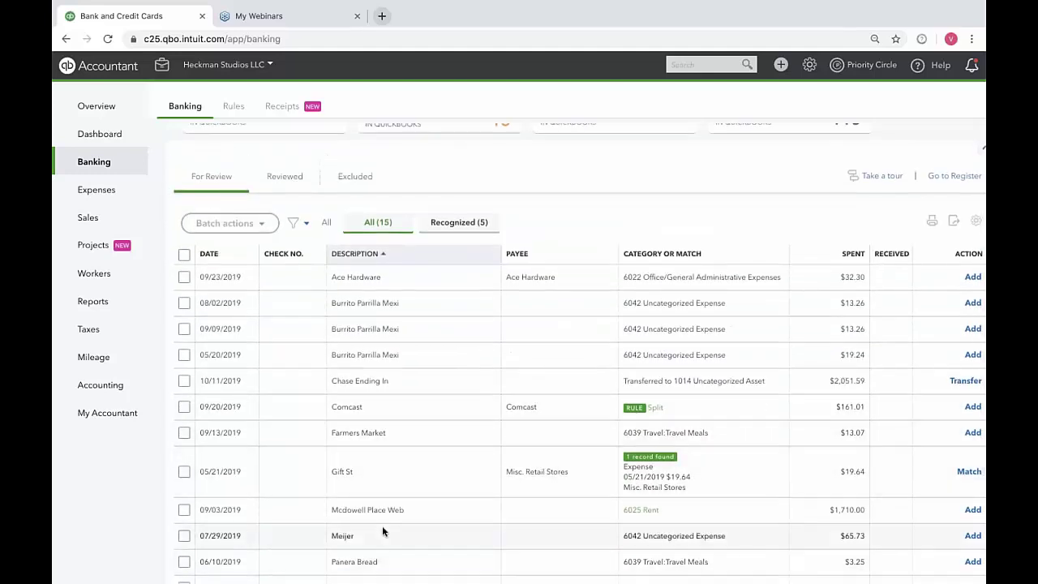
scroll(382, 526, "down", 2)
left_click(375, 384)
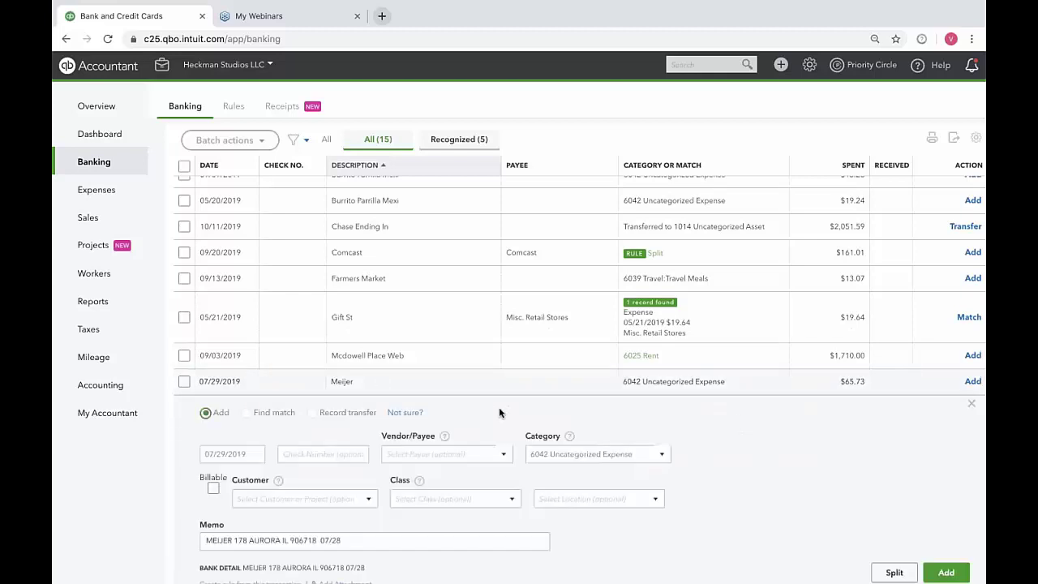
left_click(248, 413)
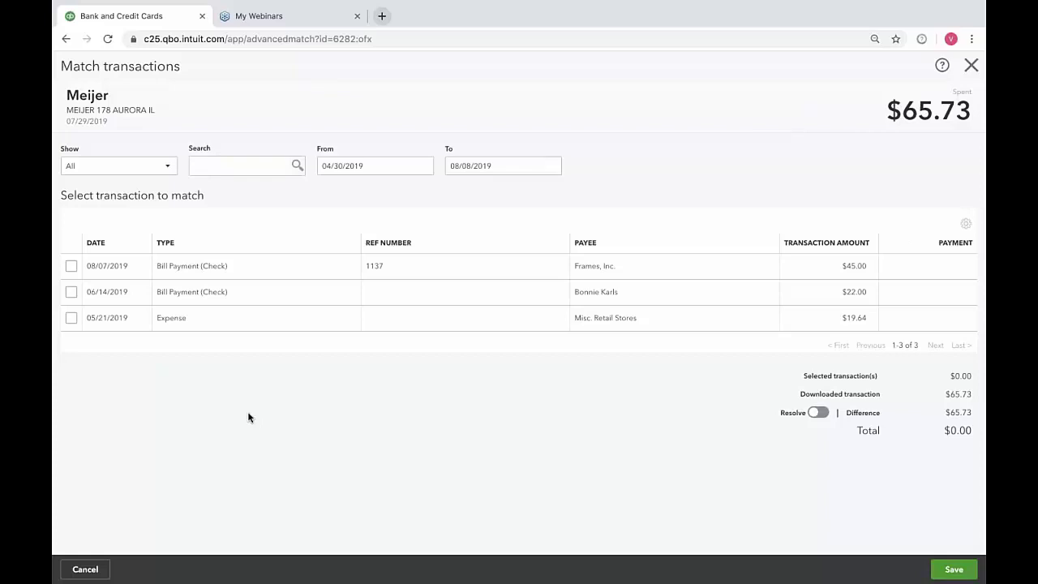
left_click(168, 168)
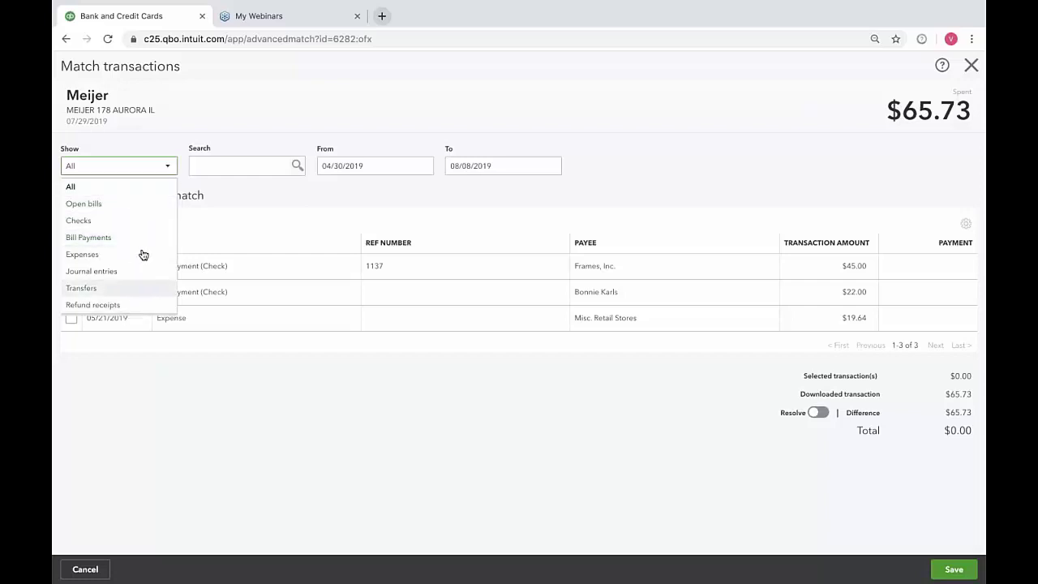
left_click(330, 184)
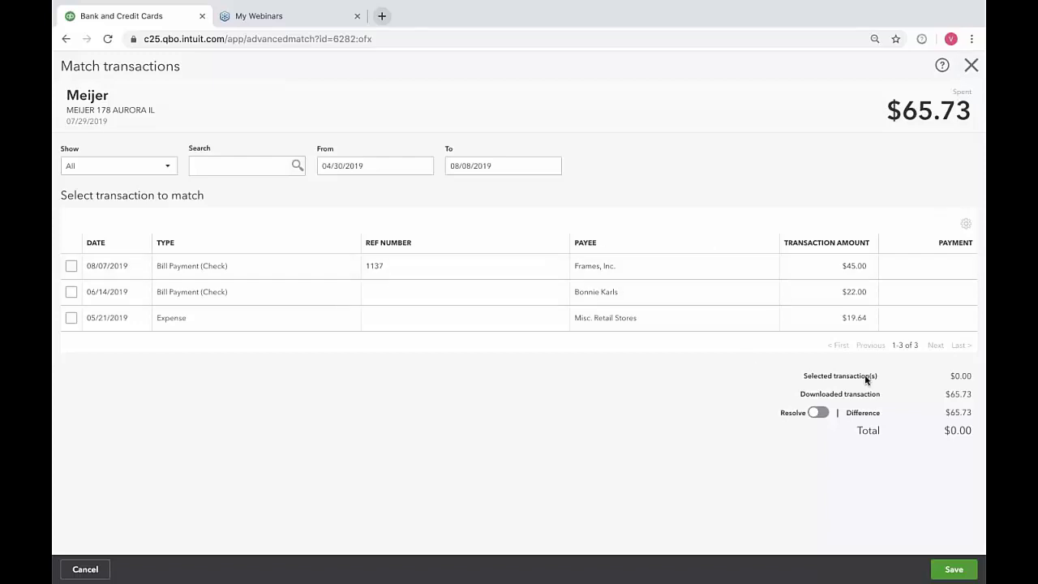
left_click(972, 64)
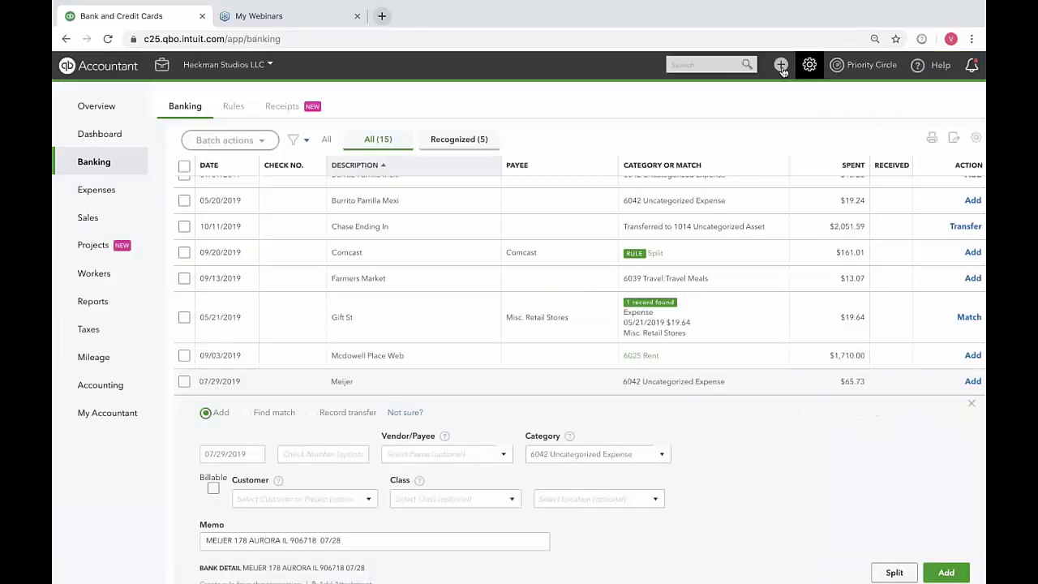
Check the list of new transaction types again and return to the account overview
left_click(781, 65)
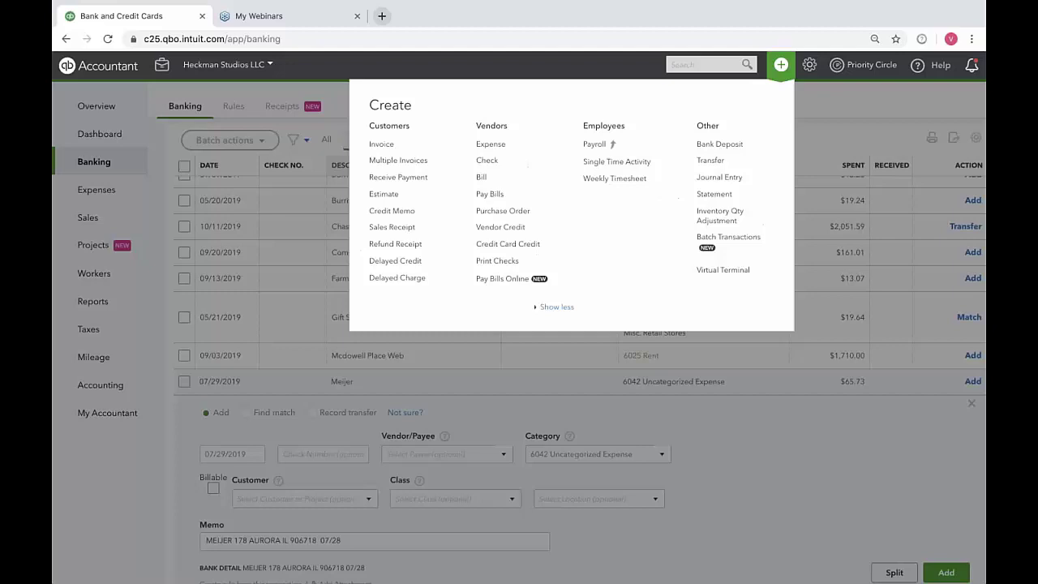
left_click(845, 119)
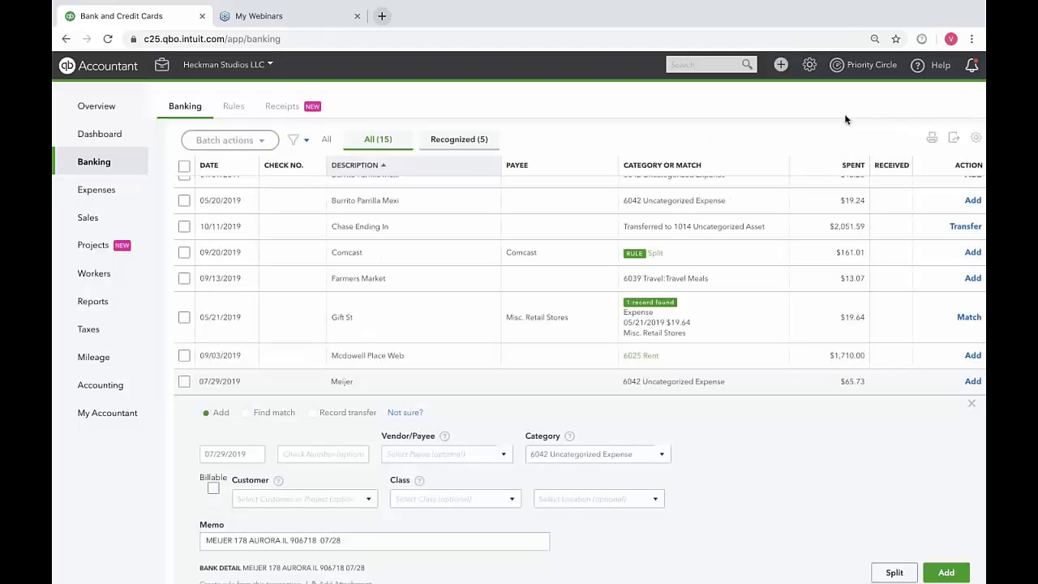
scroll(845, 119, "up", 5)
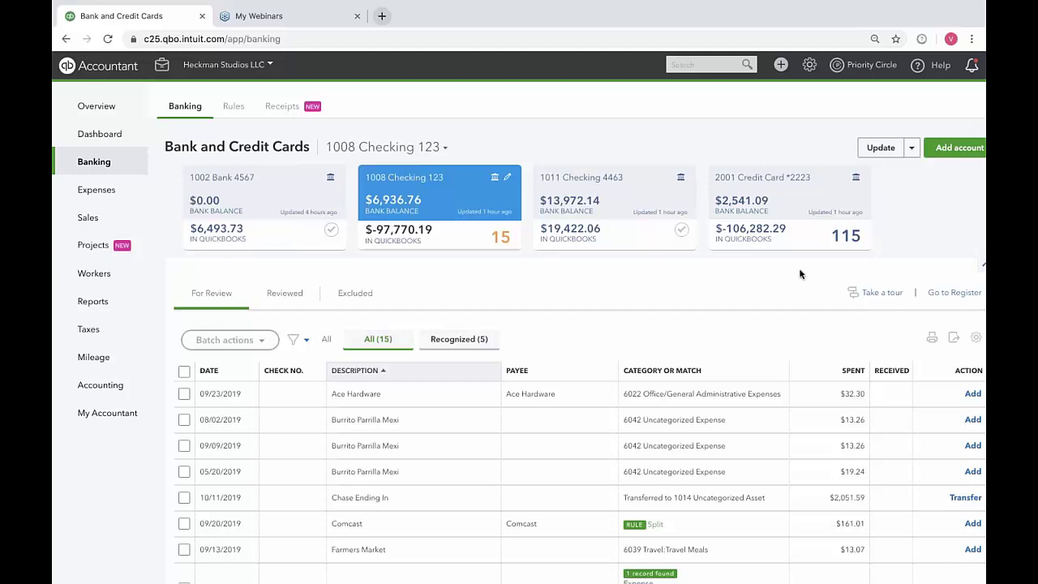
Open the Reconcile page from the accountant tools
left_click(162, 69)
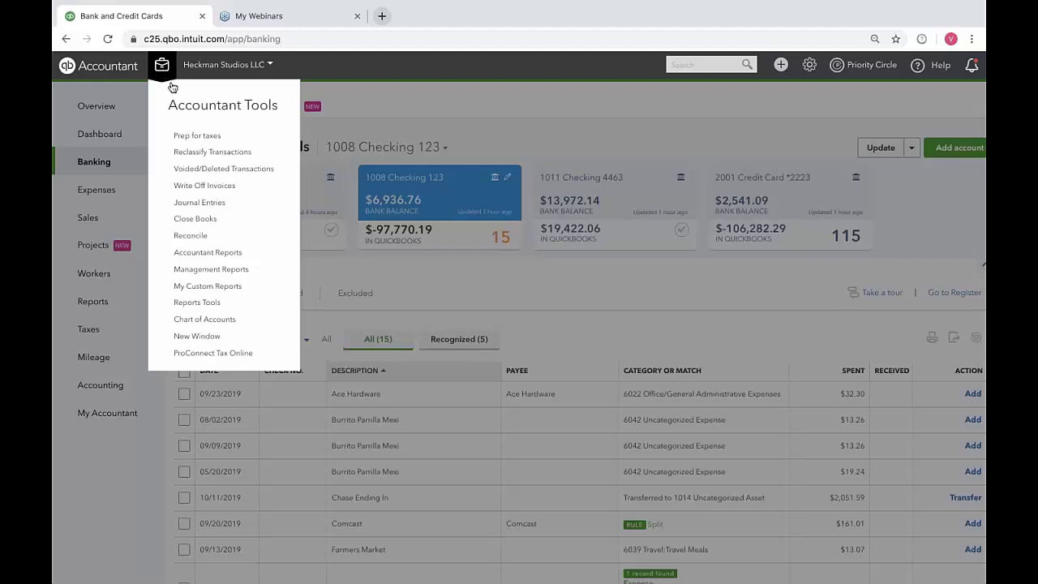
left_click(189, 235)
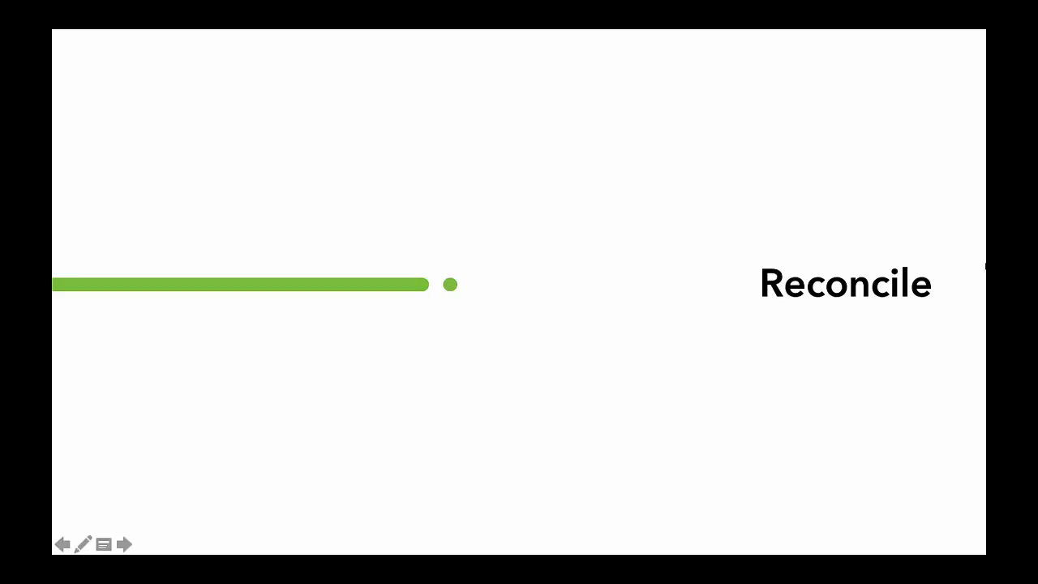
left_click(510, 247)
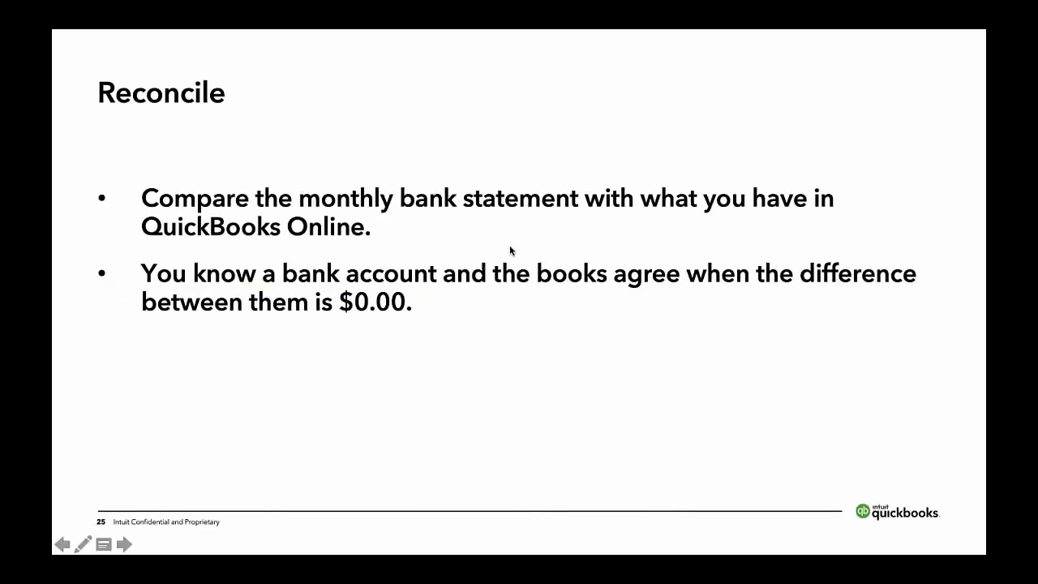
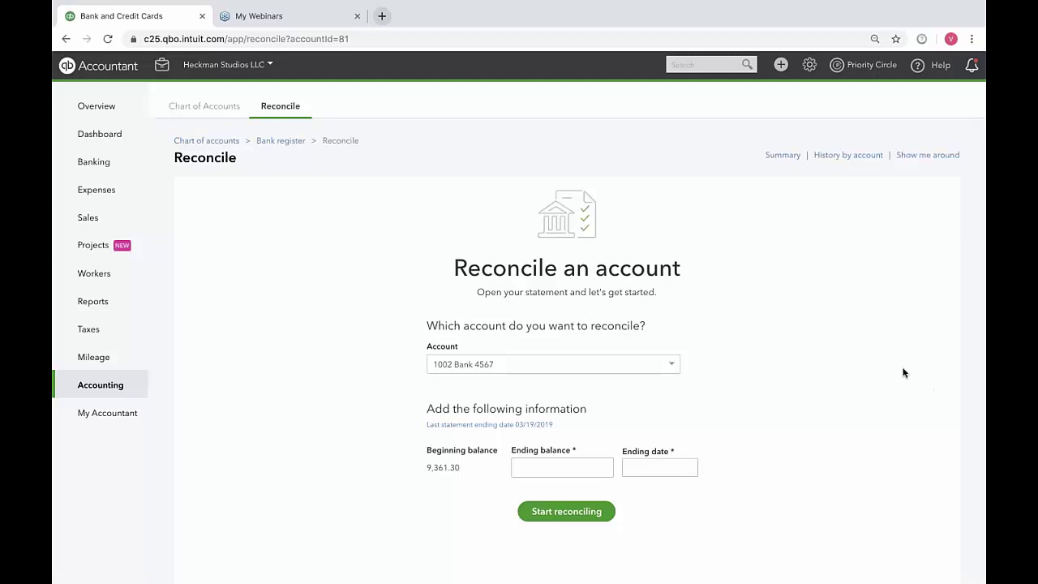
Start reconciling account 1002 Bank 4567 with an ending balance of 6,317.52 and an ending date of 4/17/2019
left_click(672, 363)
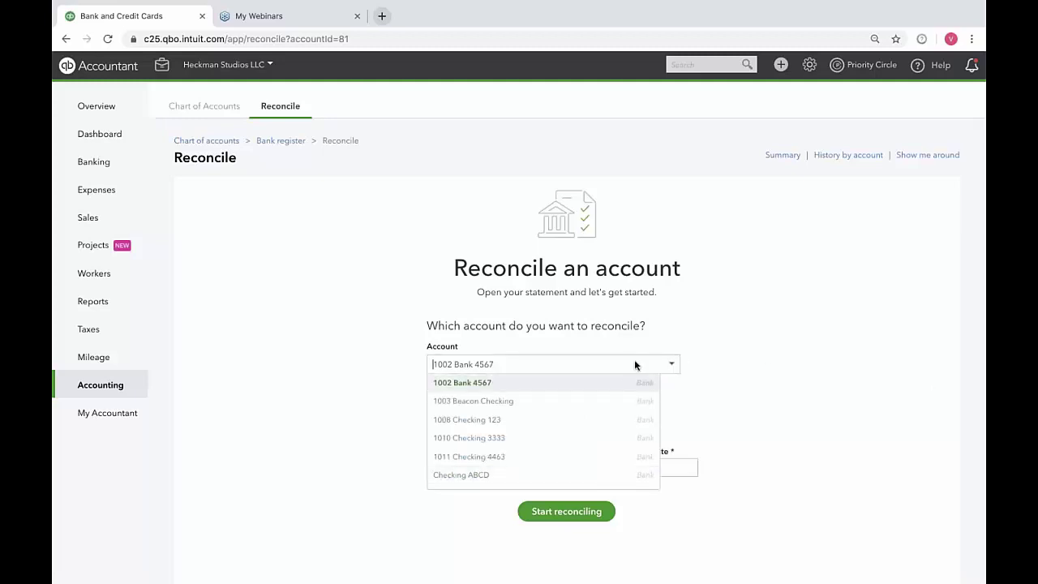
left_click(634, 382)
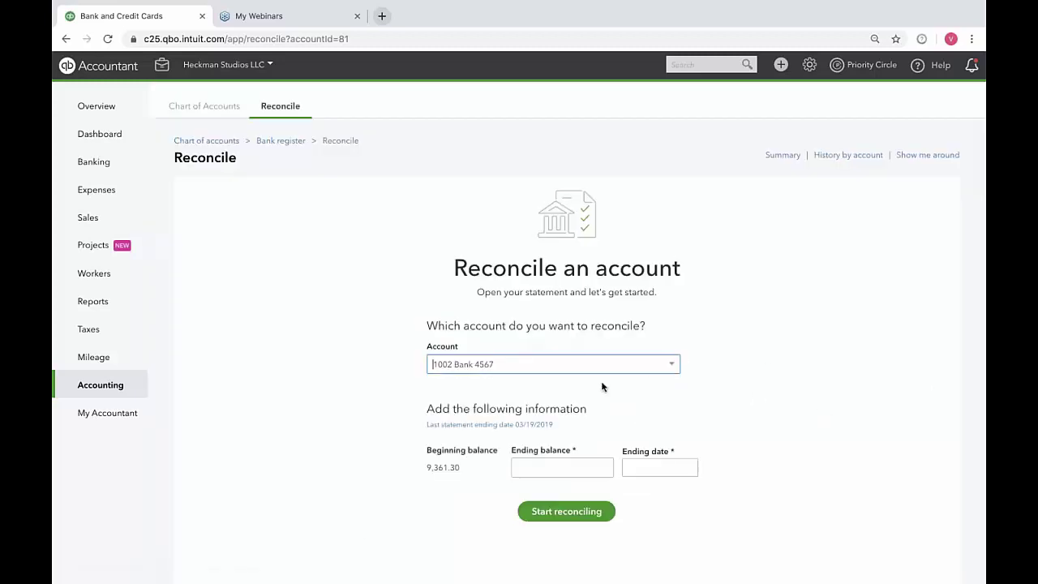
scroll(568, 383, "down", 1)
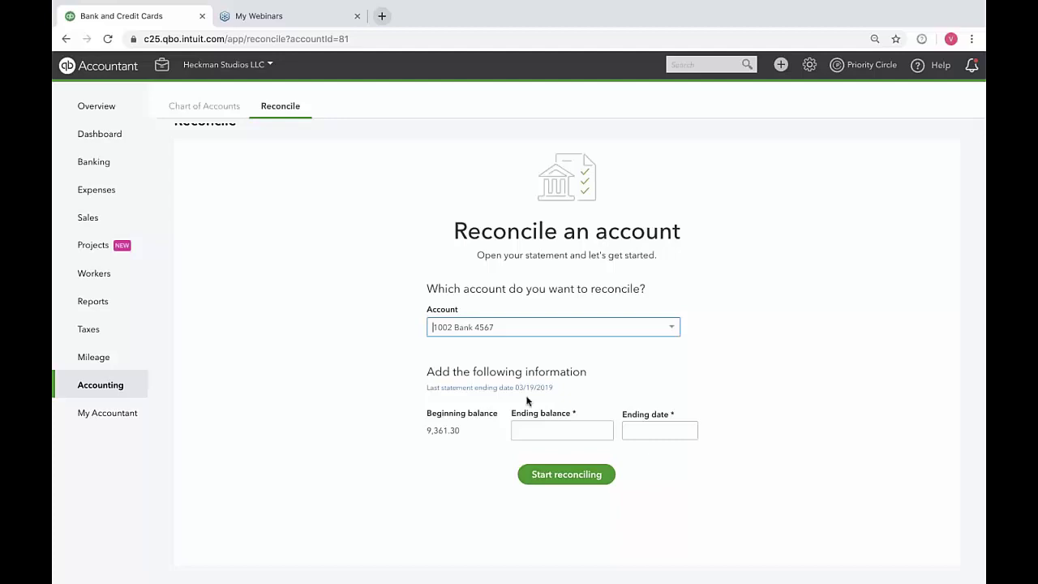
left_click(548, 430)
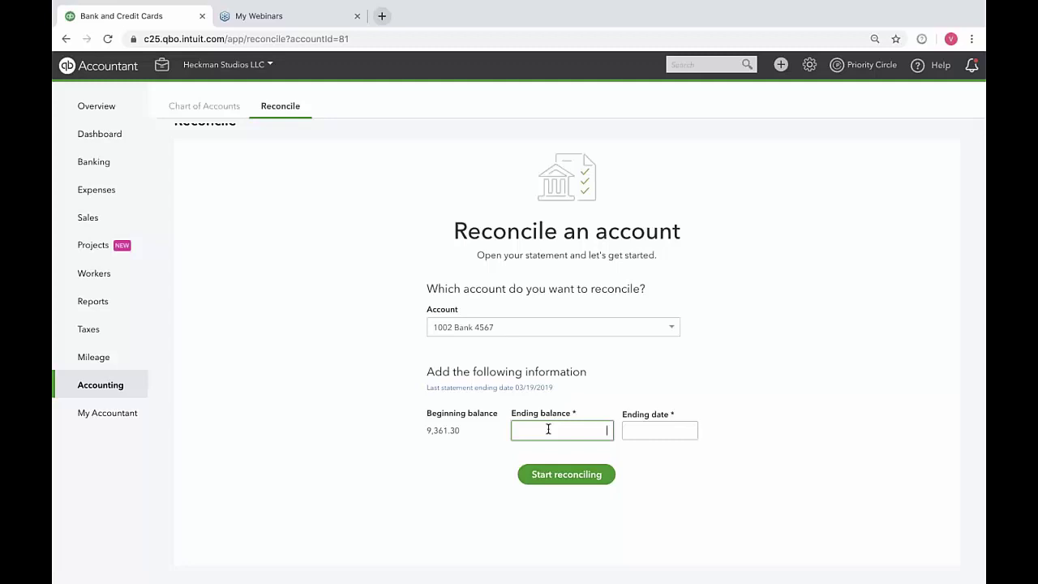
type("6317.52")
left_click(644, 432)
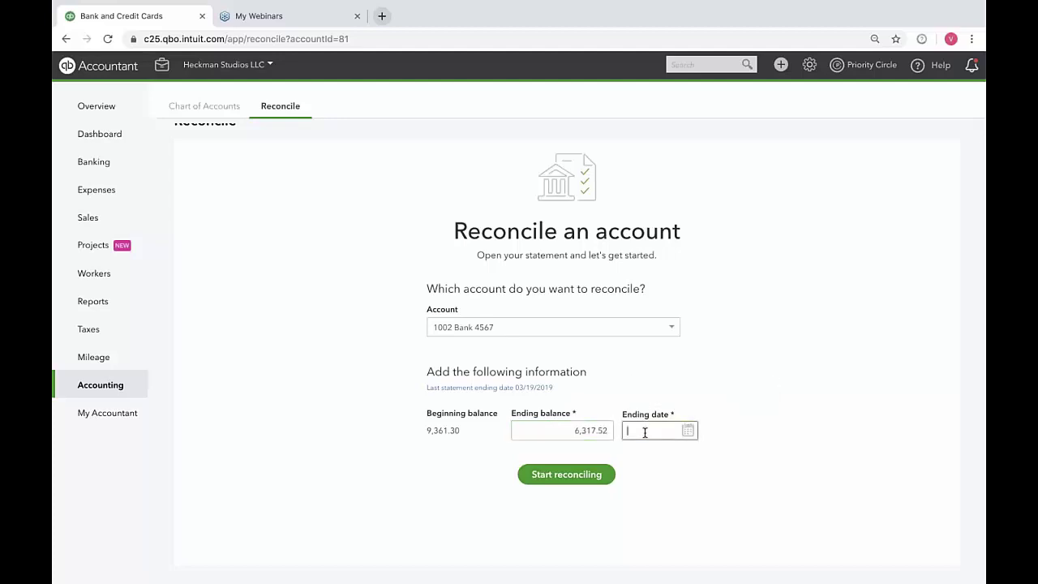
type("4/17/2019")
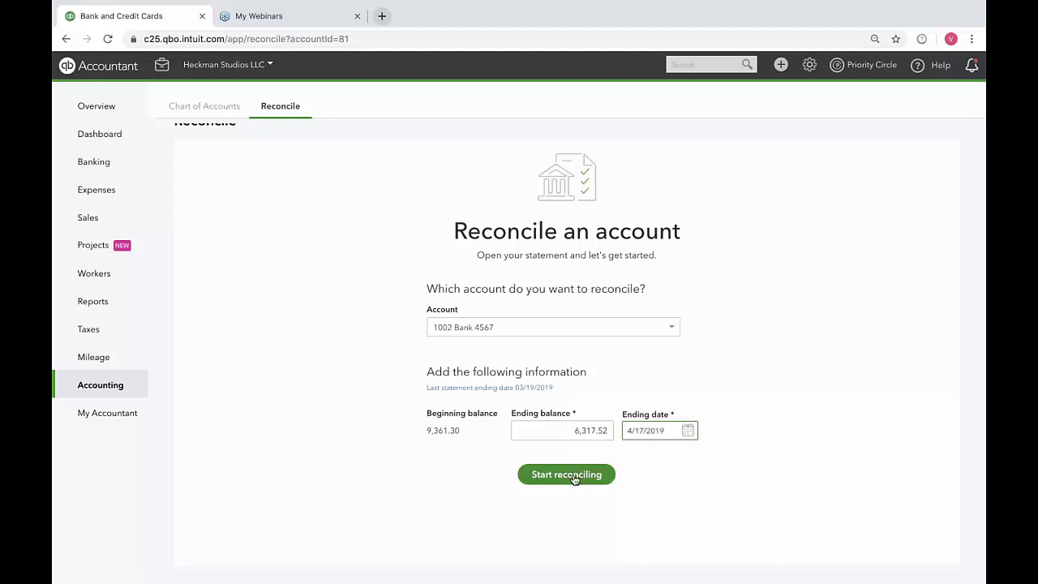
left_click(575, 475)
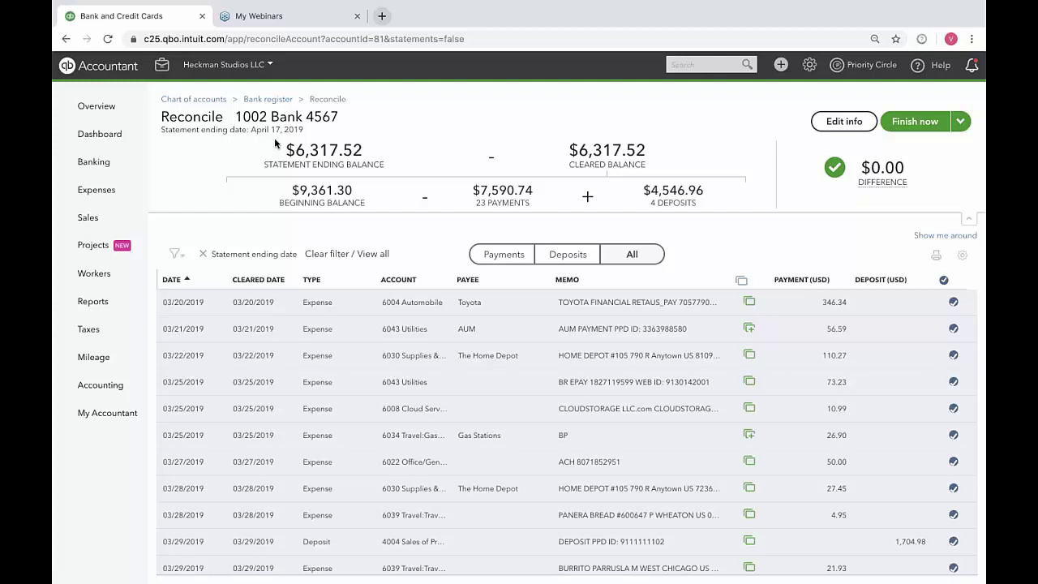
Open the statement information for editing, check the ending balance and date, and close it without changes
left_click(845, 121)
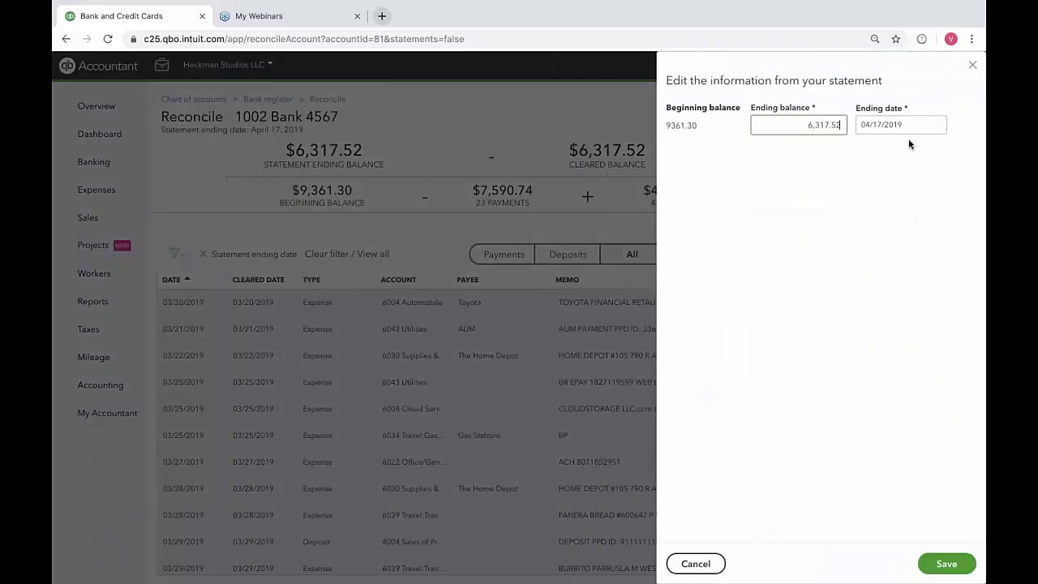
left_click(974, 67)
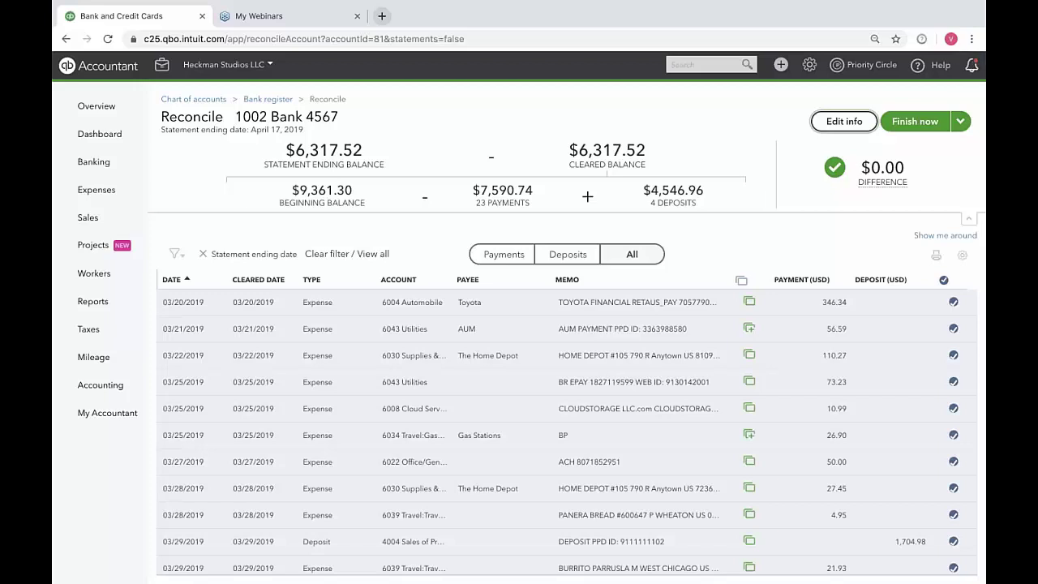
mouse_move(830, 180)
Deselect all transactions and mark the first seven, dated 03/20/2019 through 03/27/2019, as cleared individually
left_click(944, 280)
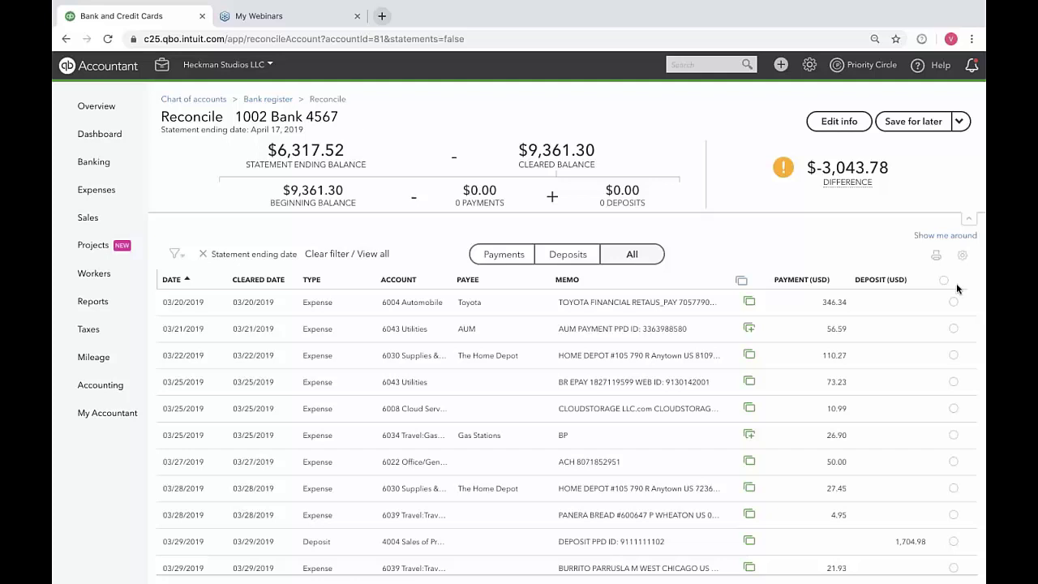
left_click(954, 302)
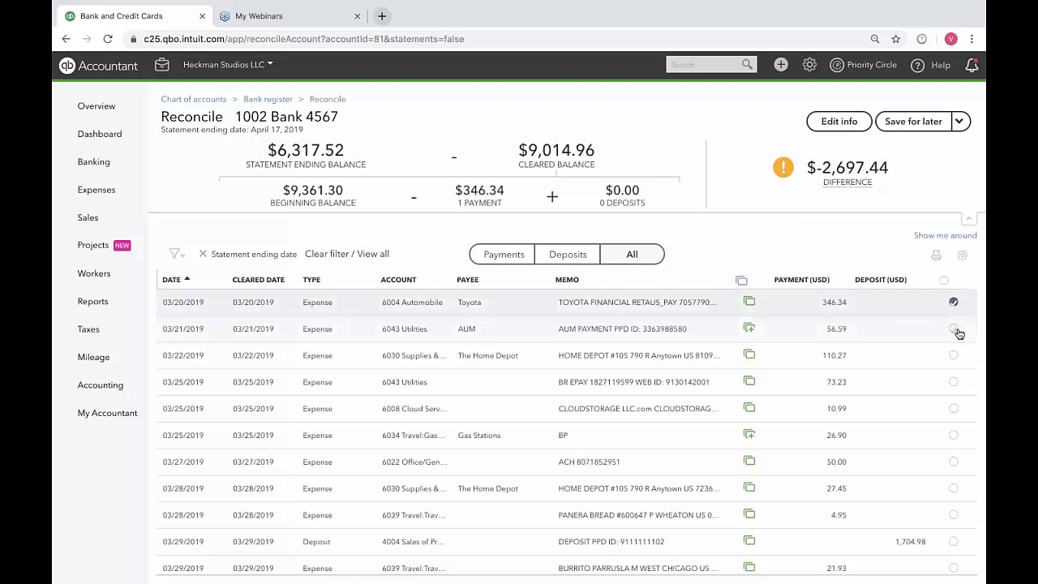
left_click(955, 329)
left_click(955, 356)
left_click(955, 383)
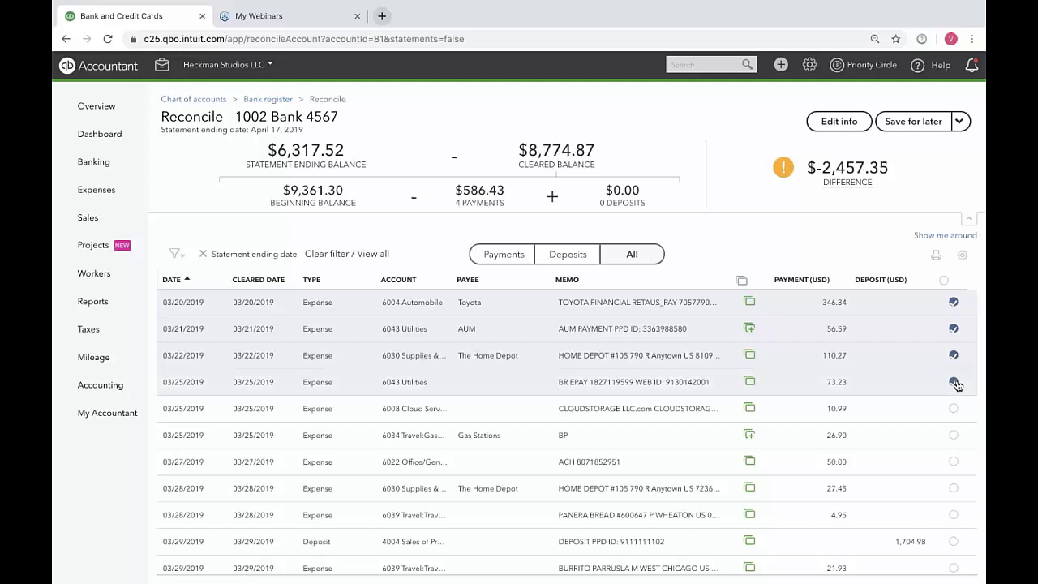
left_click(957, 410)
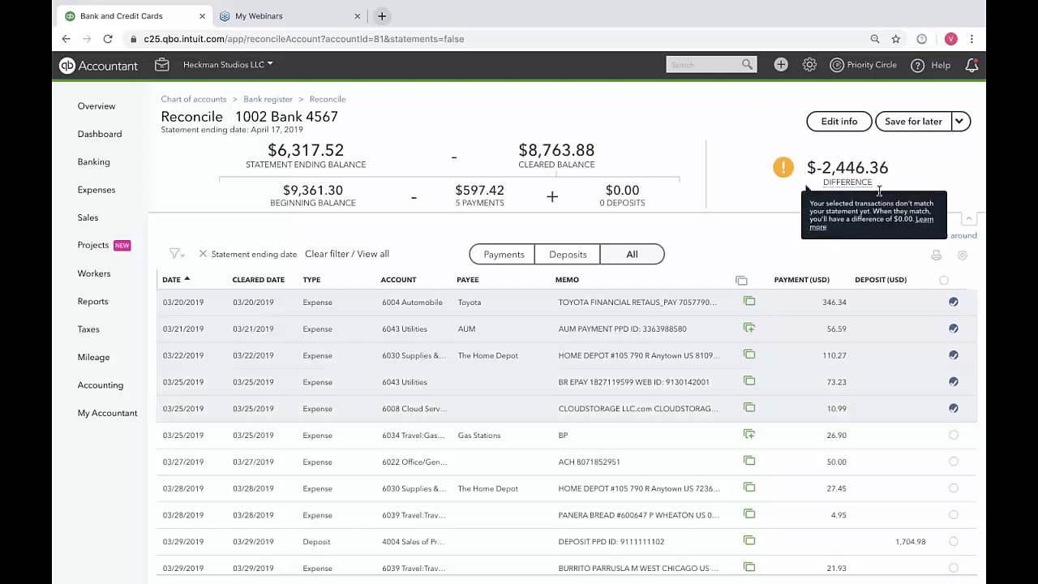
left_click(954, 435)
left_click(954, 461)
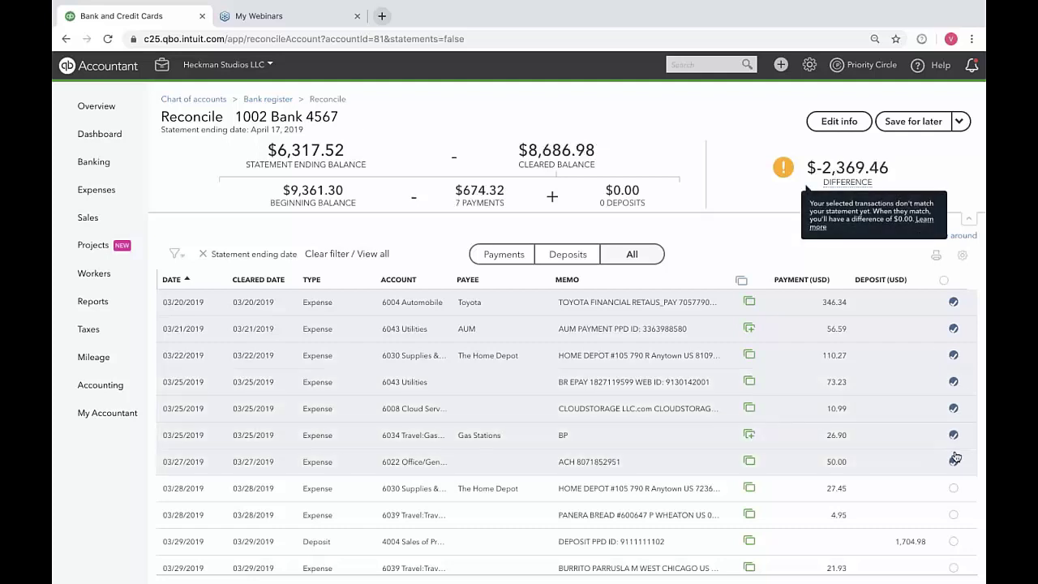
Mark all transactions in the reconciliation as cleared, confirm the selection, and look through the full list
left_click(943, 280)
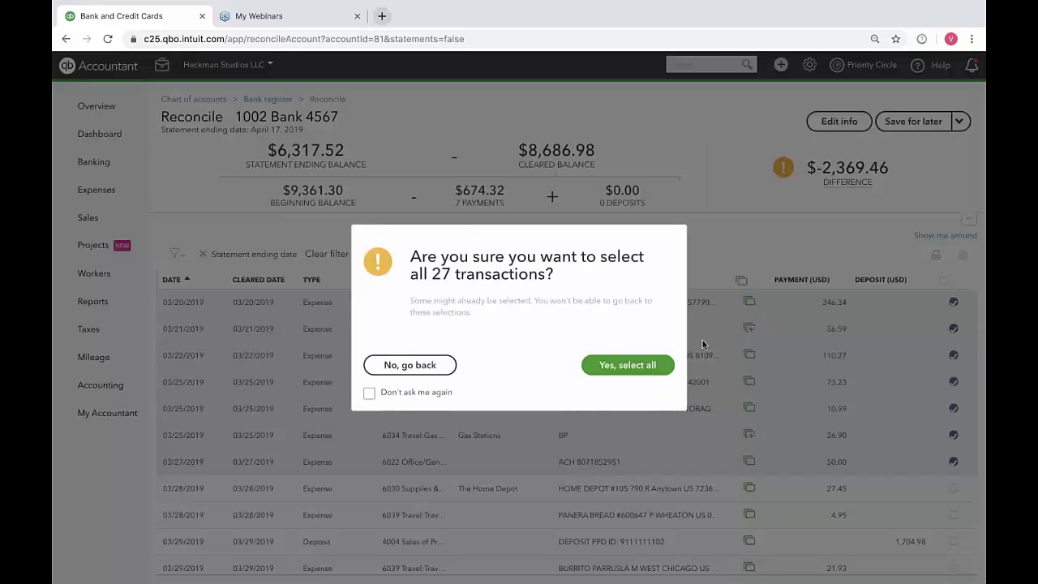
left_click(630, 366)
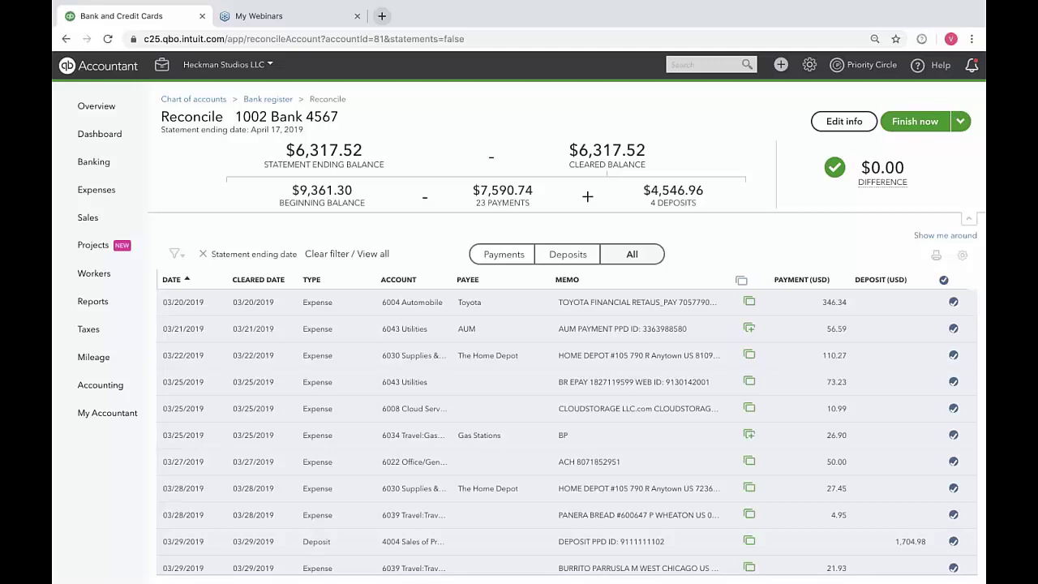
scroll(769, 445, "down", 5)
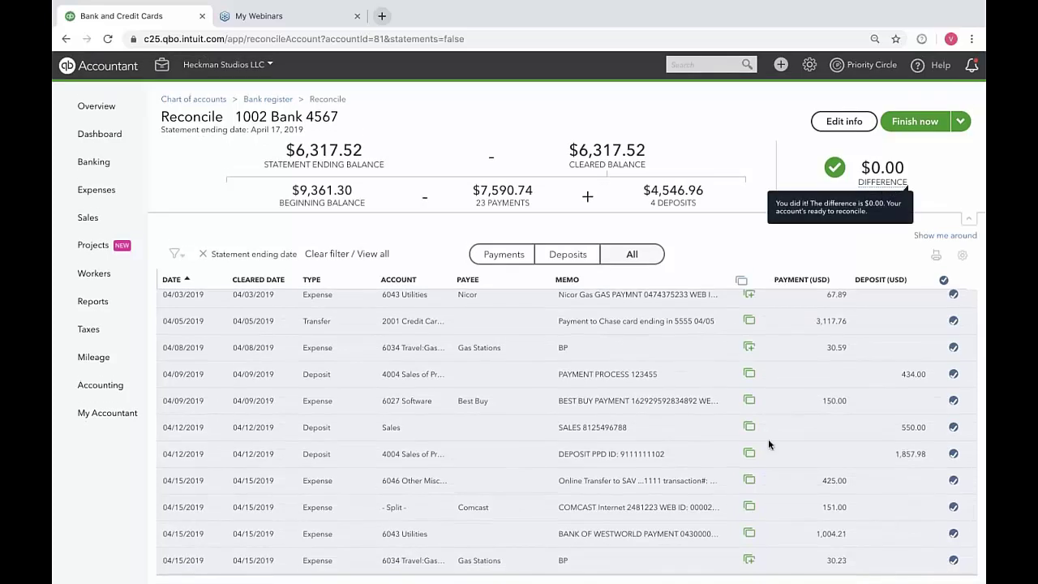
scroll(769, 444, "up", 5)
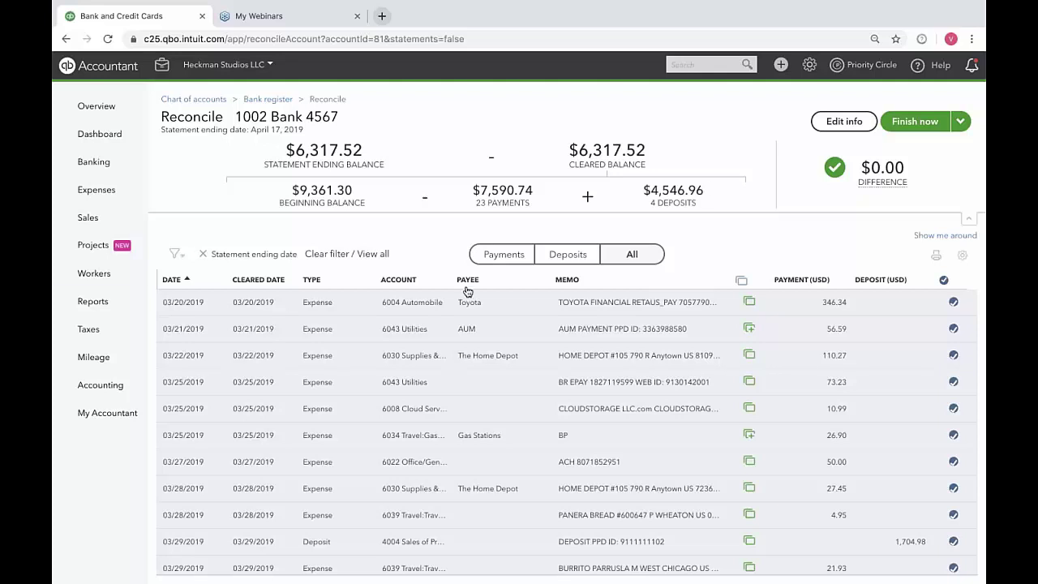
Examine the cleared status, transaction type and date filters for the list and close them without applying any
left_click(182, 257)
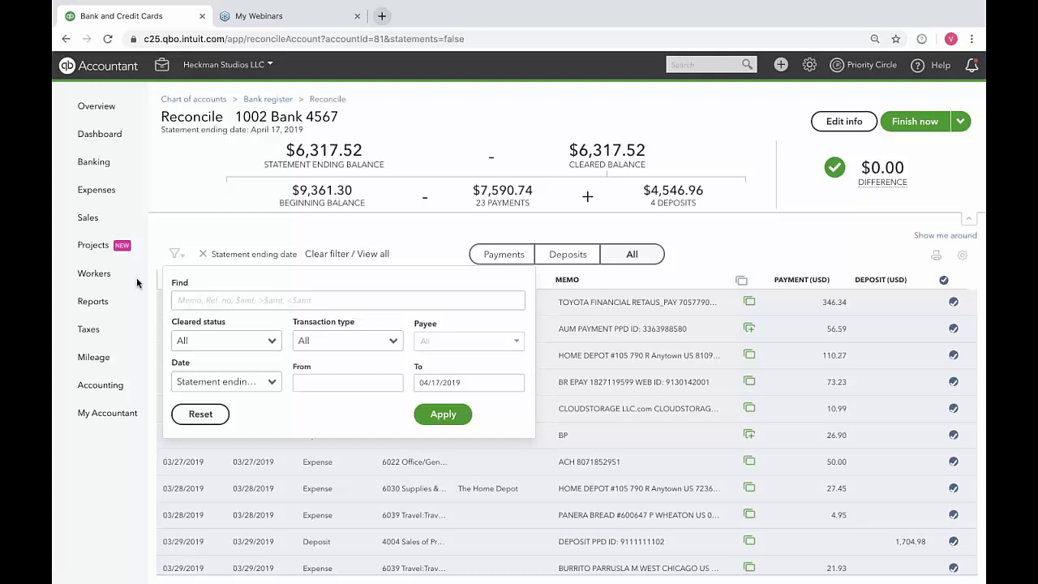
left_click(272, 342)
left_click(393, 341)
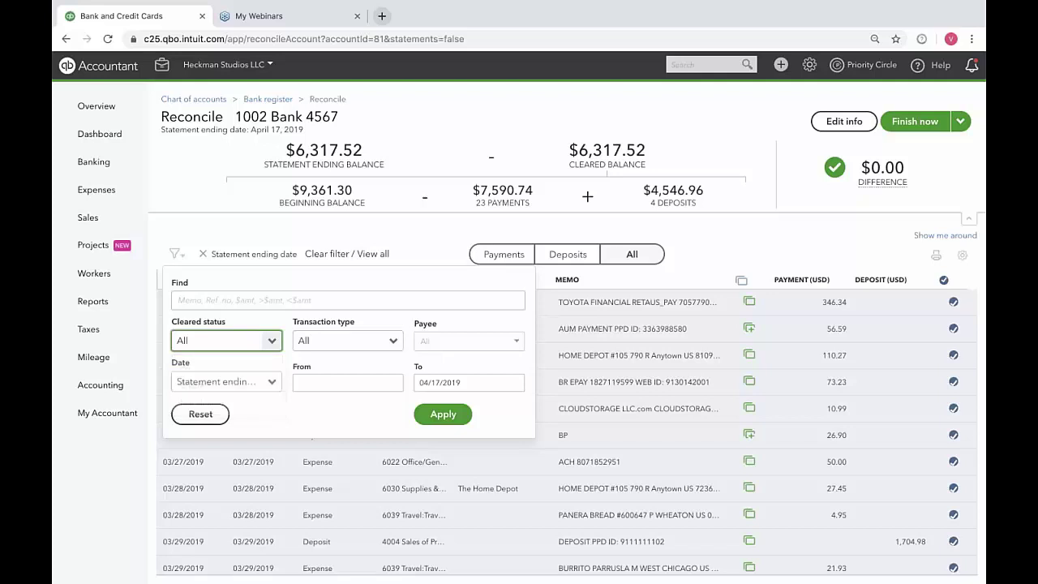
left_click(272, 382)
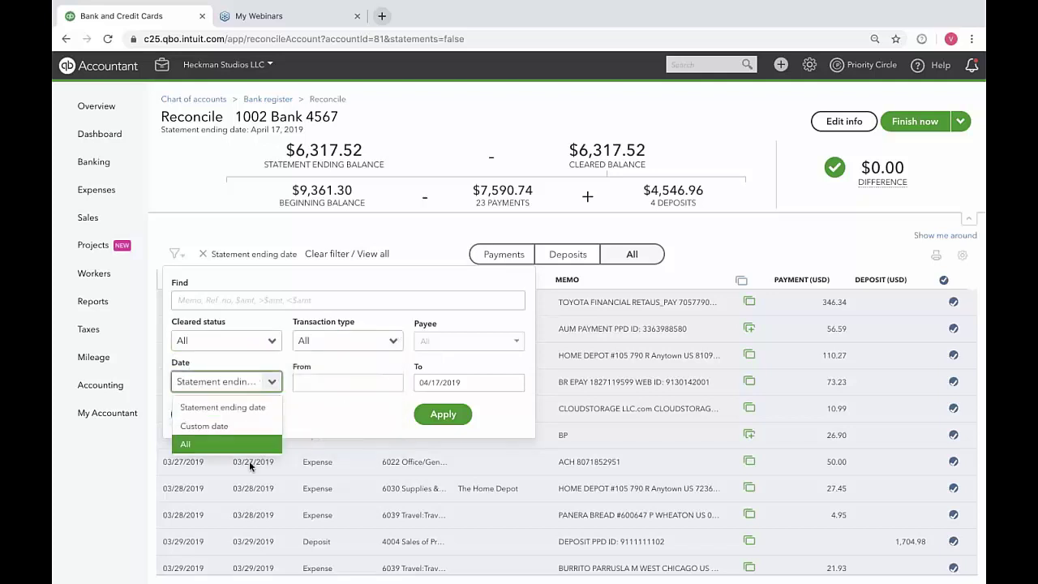
left_click(413, 254)
left_click(413, 254)
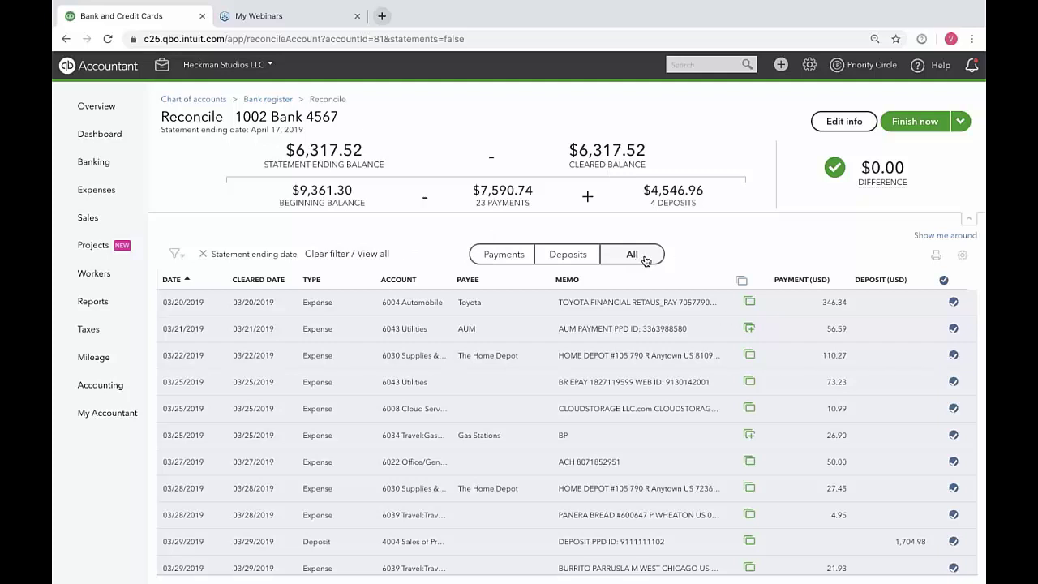
View only the payments, only the deposits, and finally all transactions in the reconciliation
left_click(489, 256)
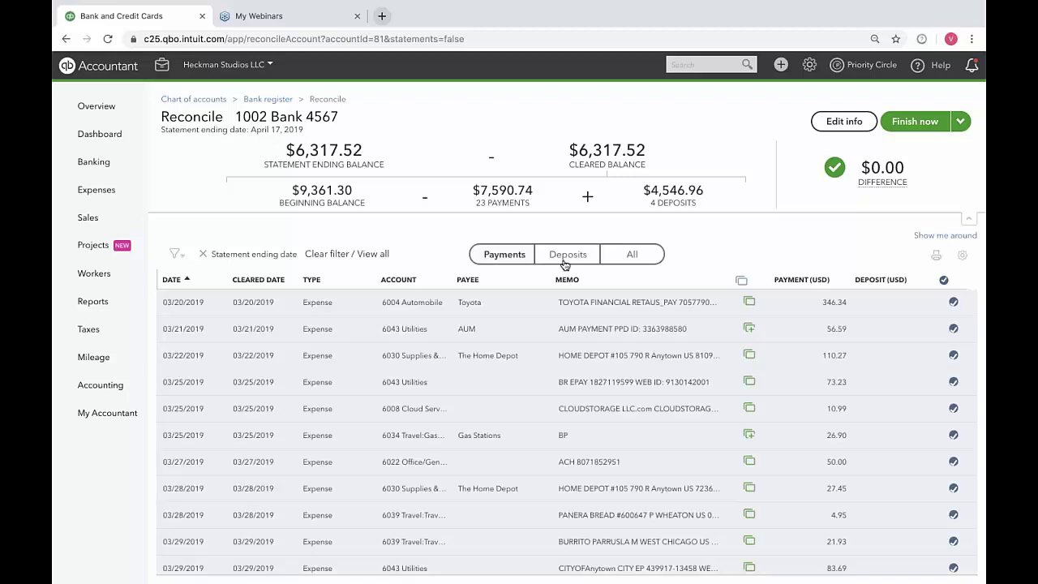
left_click(565, 263)
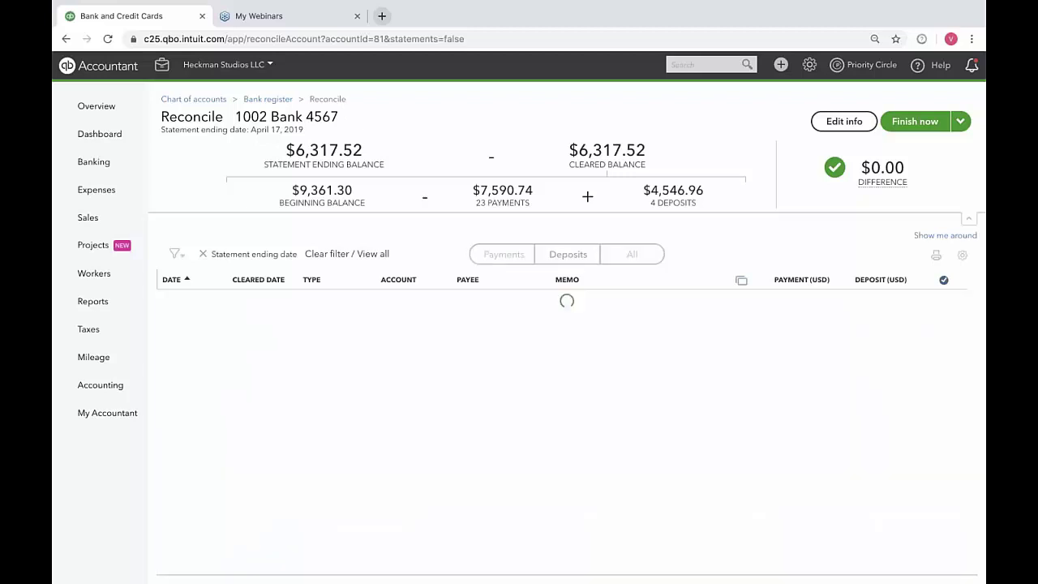
left_click(641, 258)
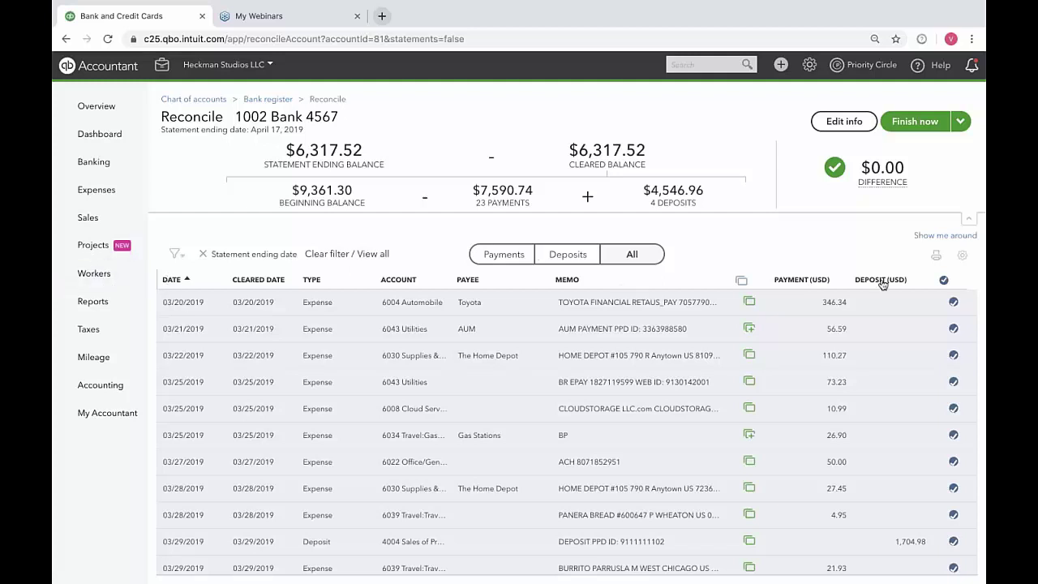
Try the Compact and Ultra compact display densities for the transaction list and return it to Regular
left_click(964, 256)
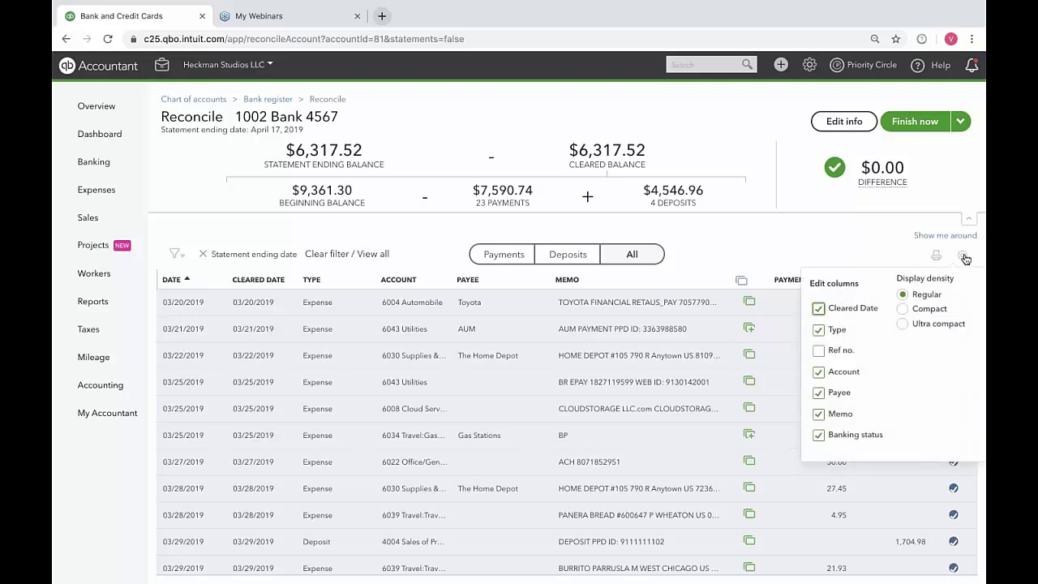
left_click(905, 311)
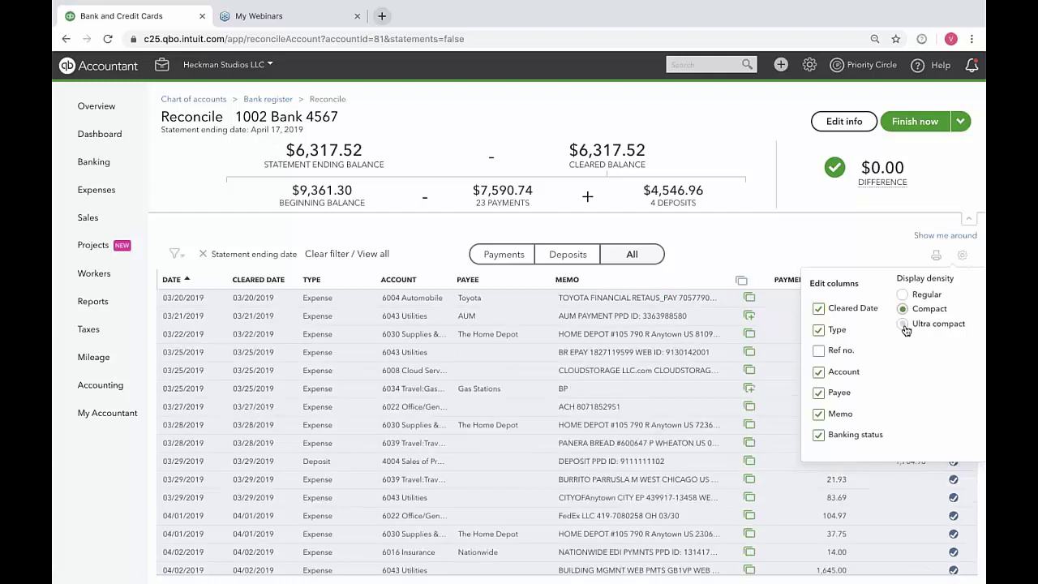
left_click(903, 323)
left_click(902, 295)
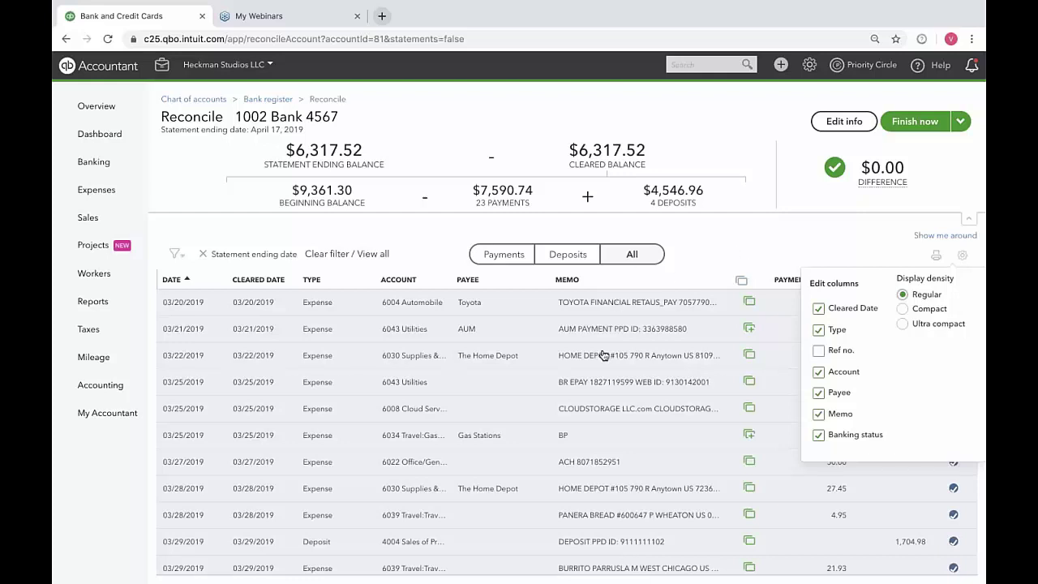
left_click(967, 257)
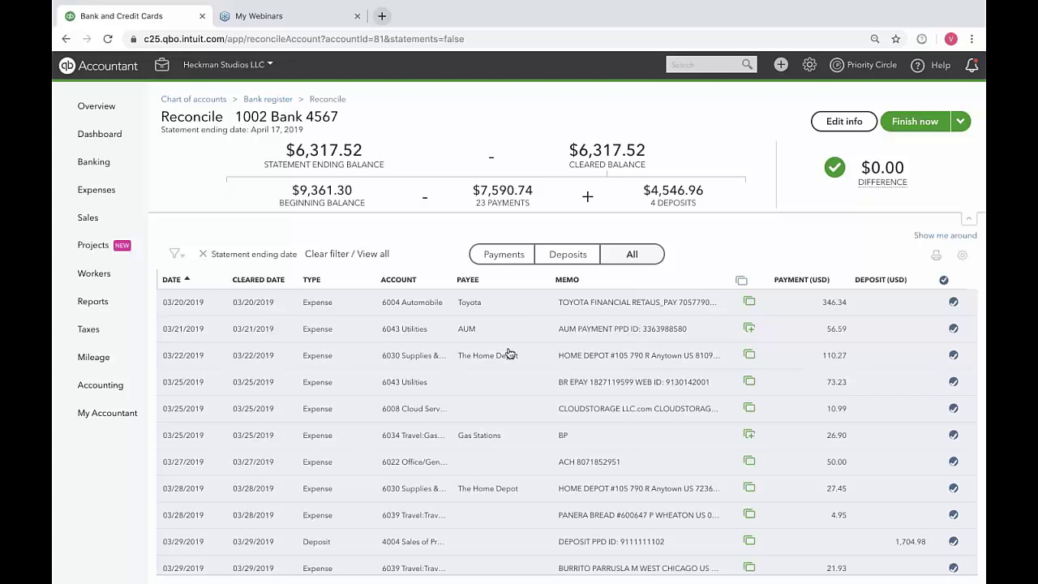
Open the 03/25/2019 CLOUDSTORAGE expense in the reconciliation list, look through its available payees, and close it without changes
scroll(574, 409, "down", 2)
scroll(567, 414, "up", 2)
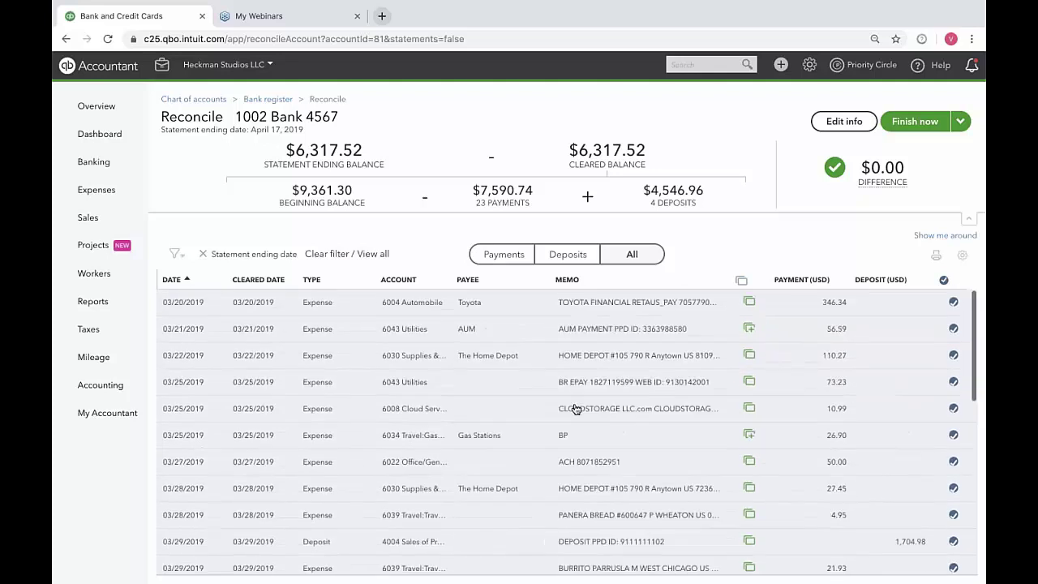
left_click(492, 408)
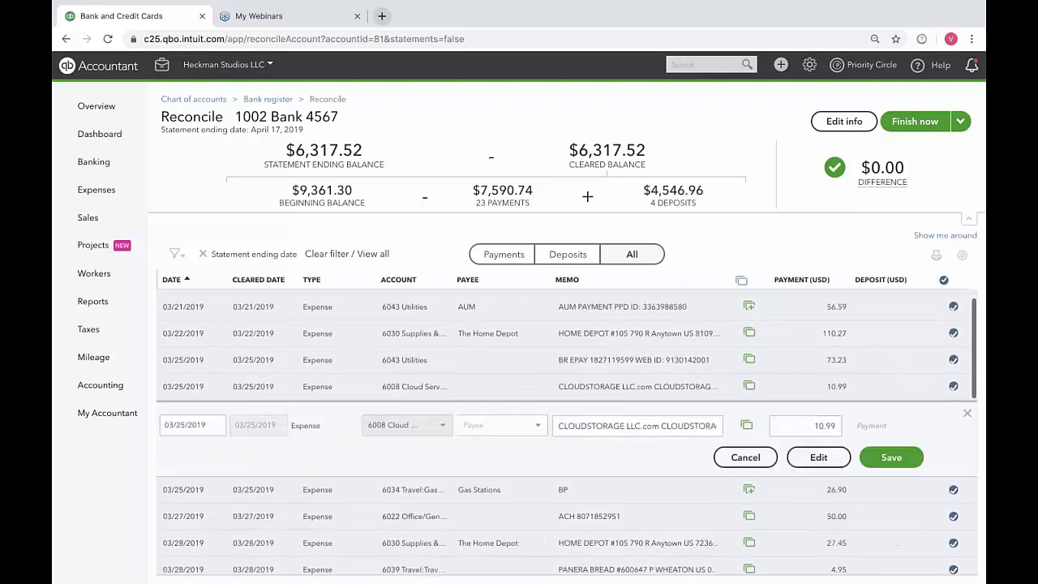
left_click(538, 426)
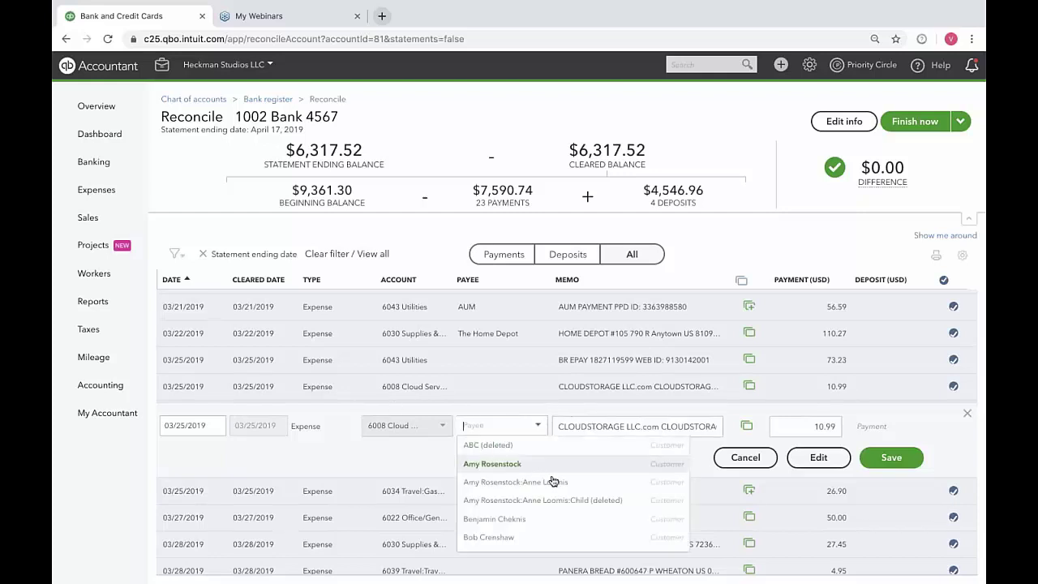
scroll(555, 480, "down", 5)
scroll(552, 482, "down", 2)
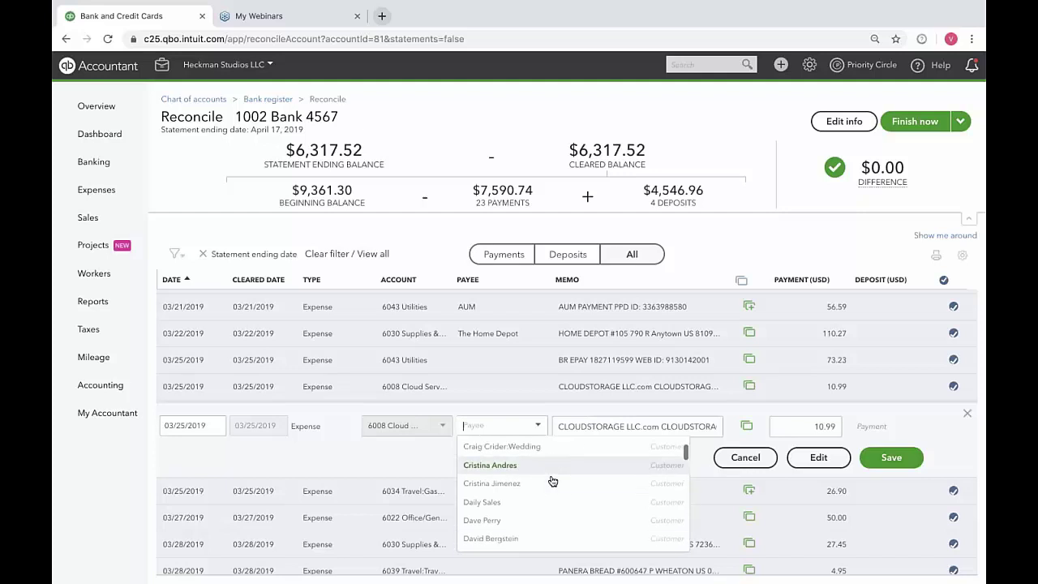
scroll(552, 481, "up", 4)
scroll(552, 482, "down", 10)
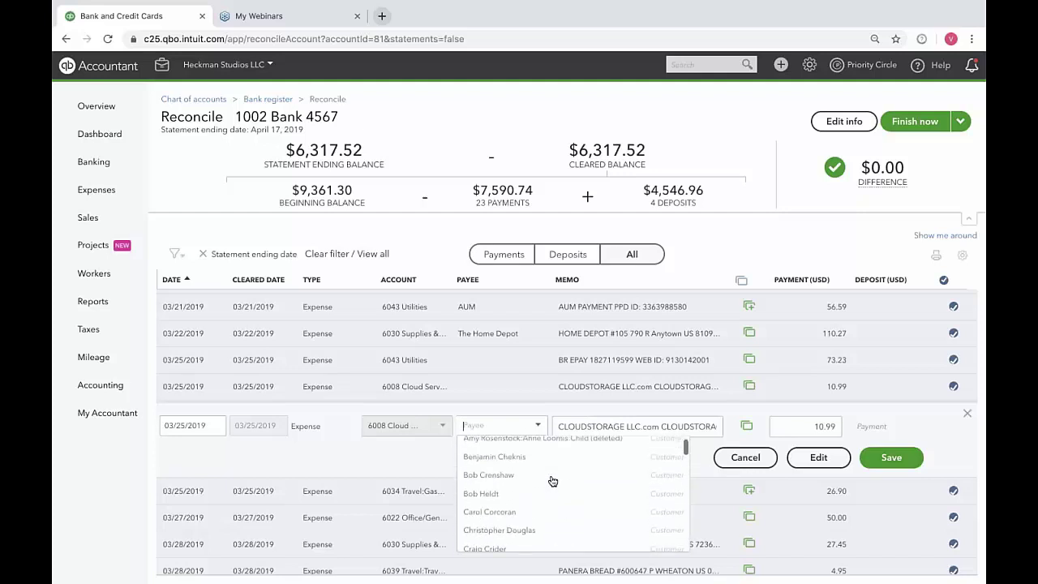
scroll(418, 459, "up", 15)
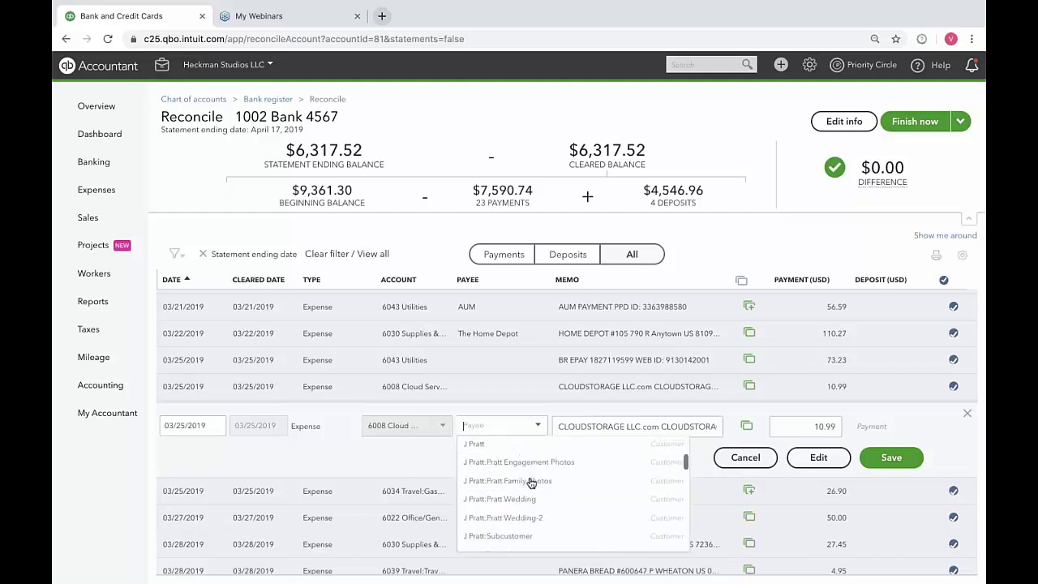
left_click(412, 456)
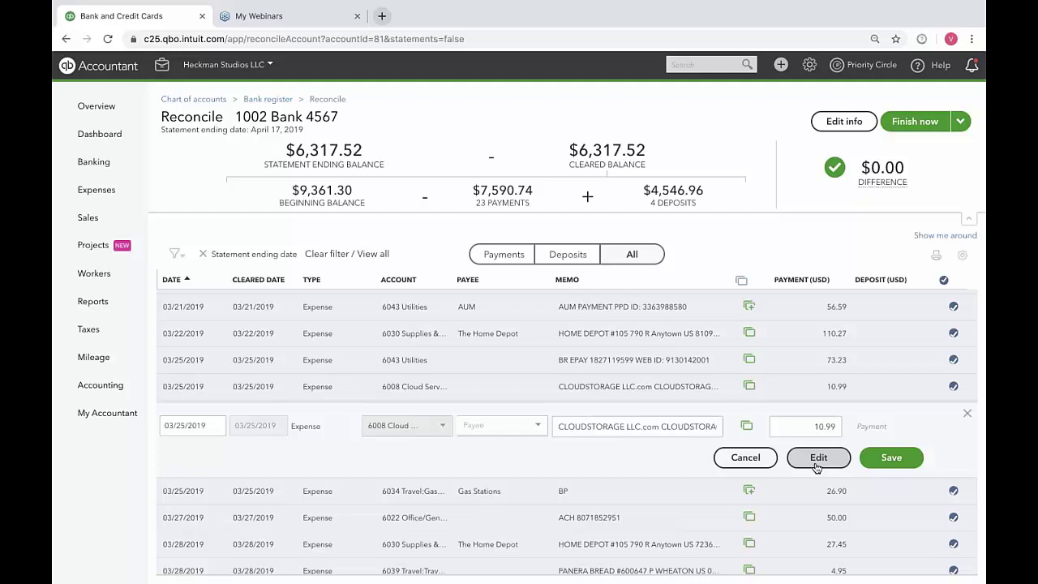
left_click(967, 414)
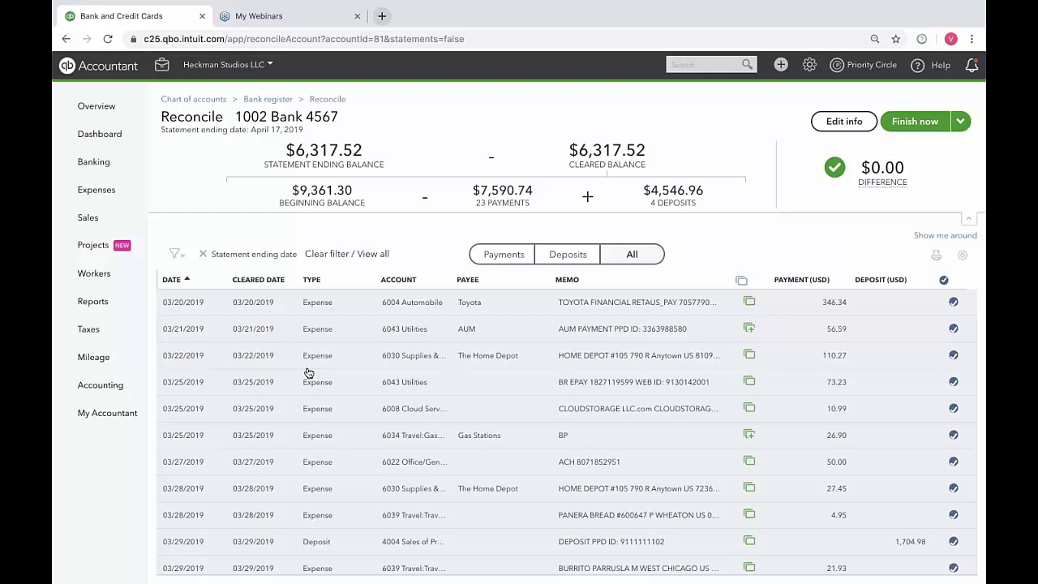
Examine the bank feed indicators throughout the reconciliation list, and inspect the 03/25/2019 BP expense without changing it
scroll(447, 482, "down", 1)
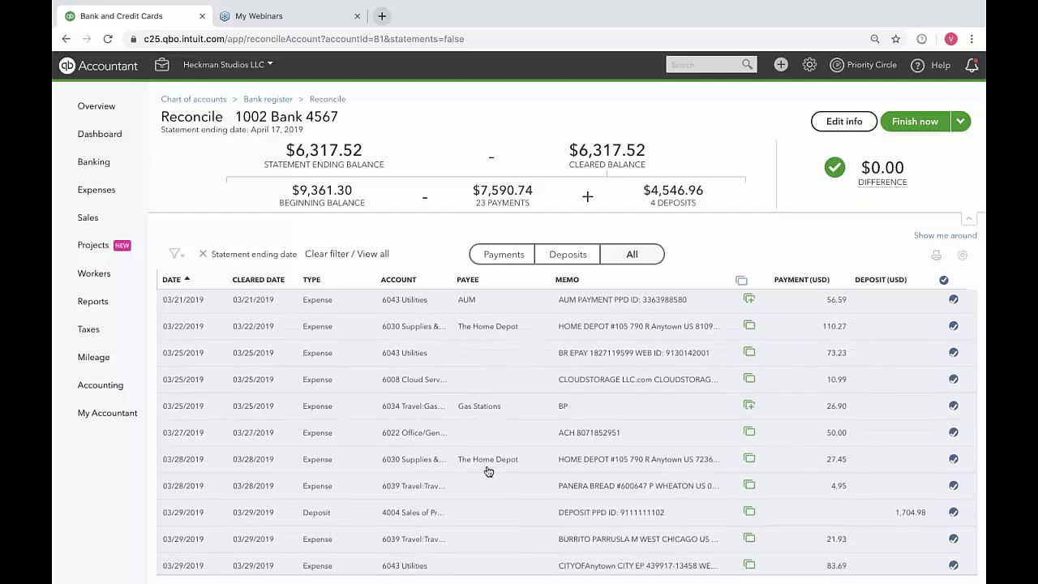
mouse_move(905, 188)
scroll(722, 382, "down", 3)
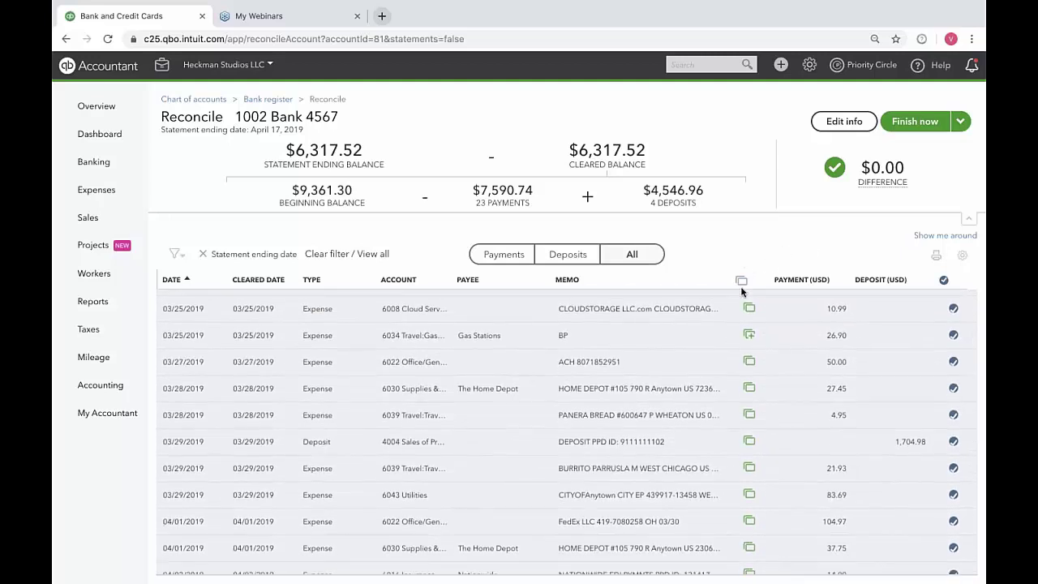
mouse_move(749, 335)
mouse_move(751, 310)
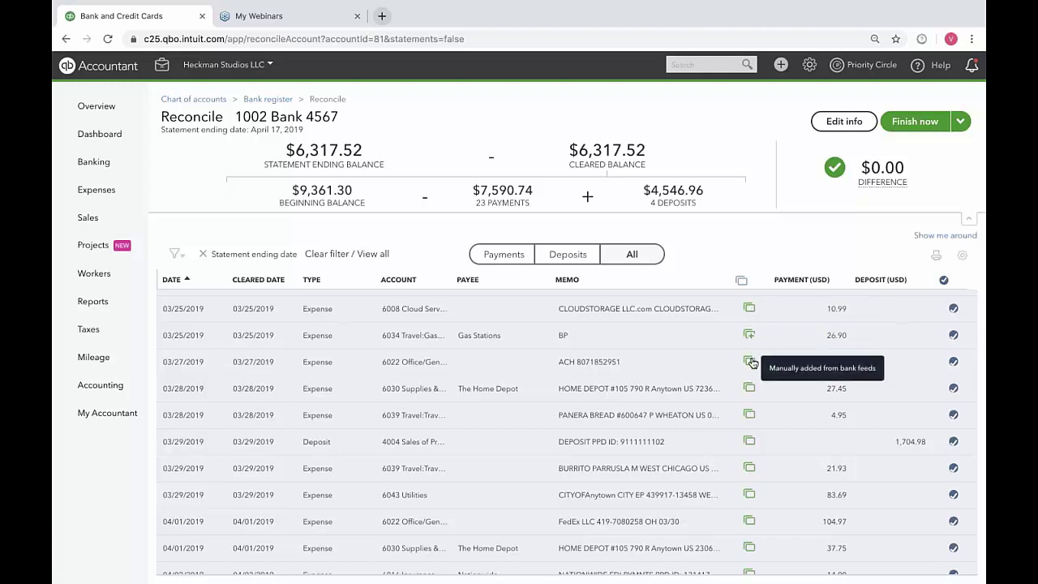
scroll(757, 459, "down", 4)
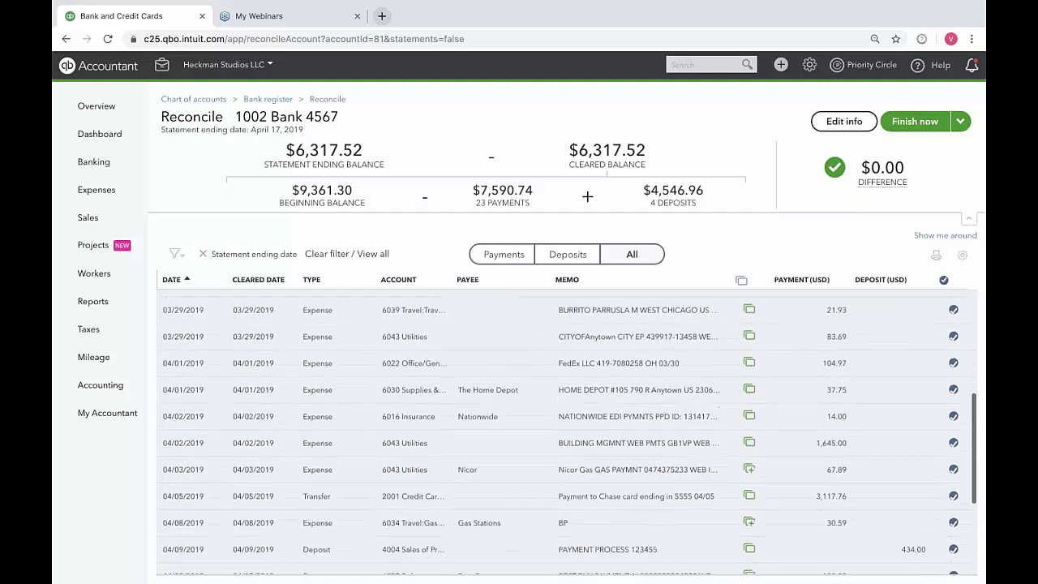
scroll(753, 459, "up", 1)
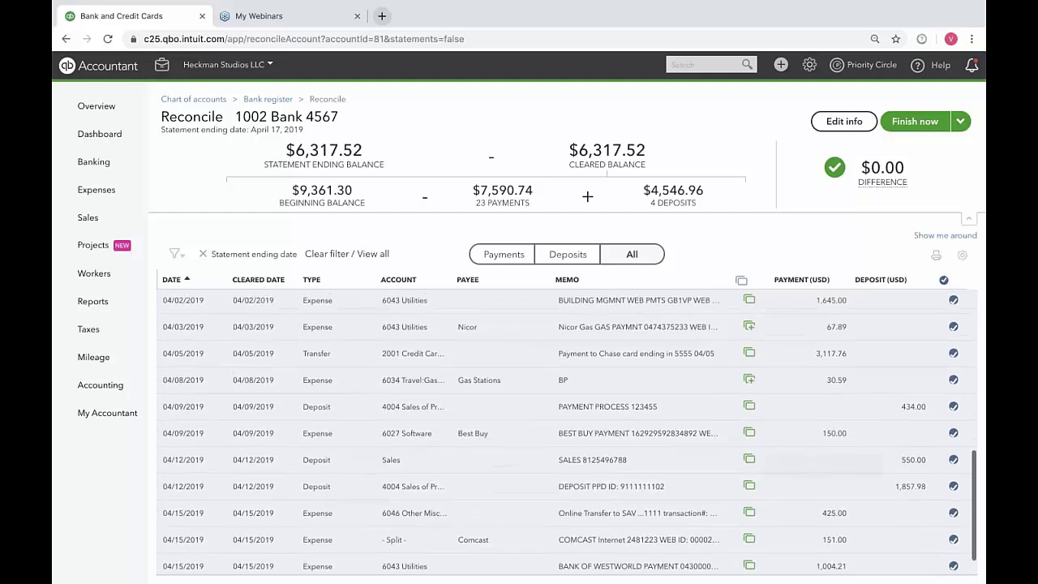
scroll(753, 459, "down", 1)
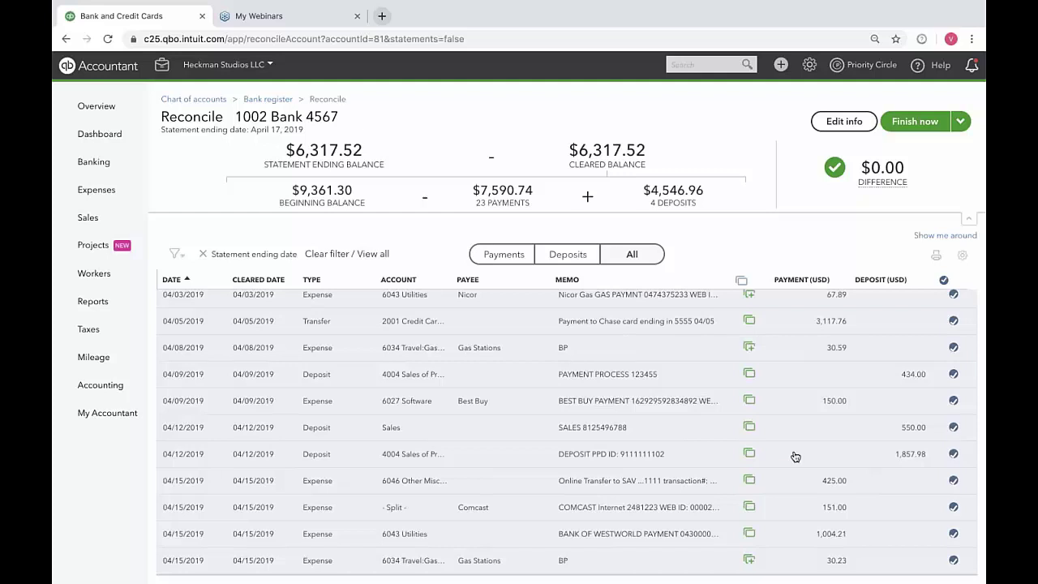
scroll(796, 458, "up", 5)
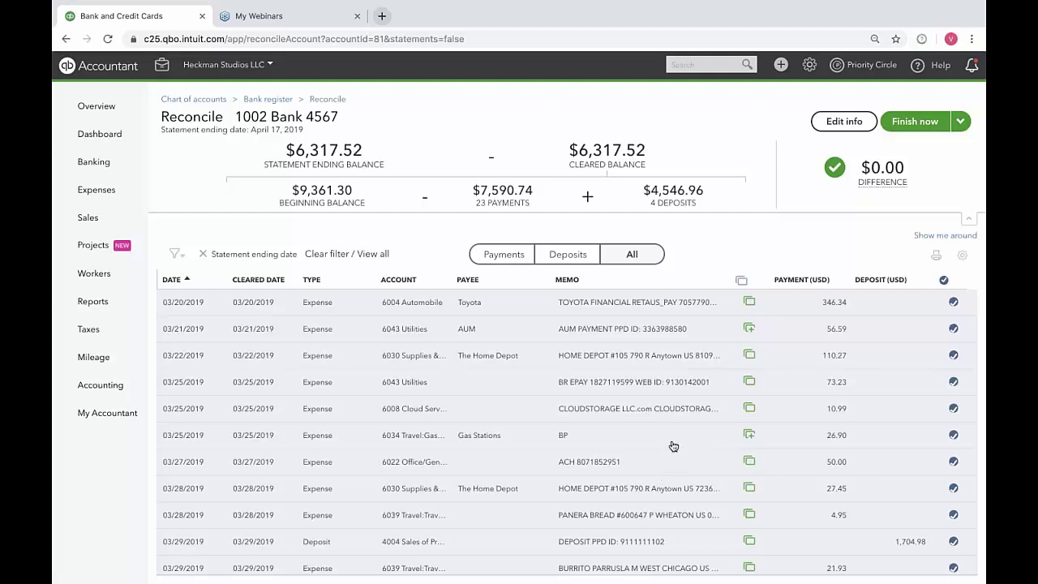
left_click(584, 436)
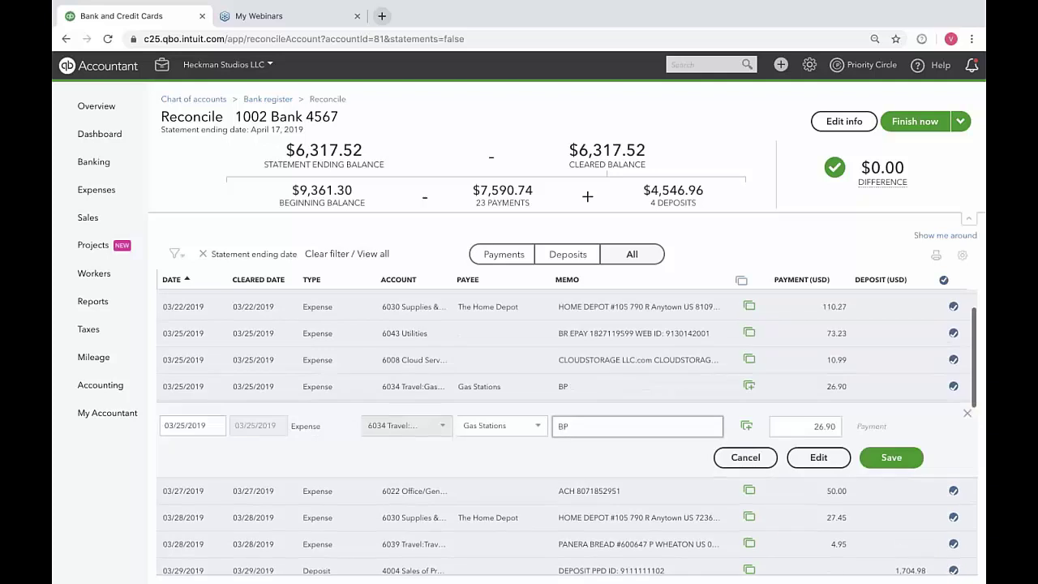
left_click(969, 418)
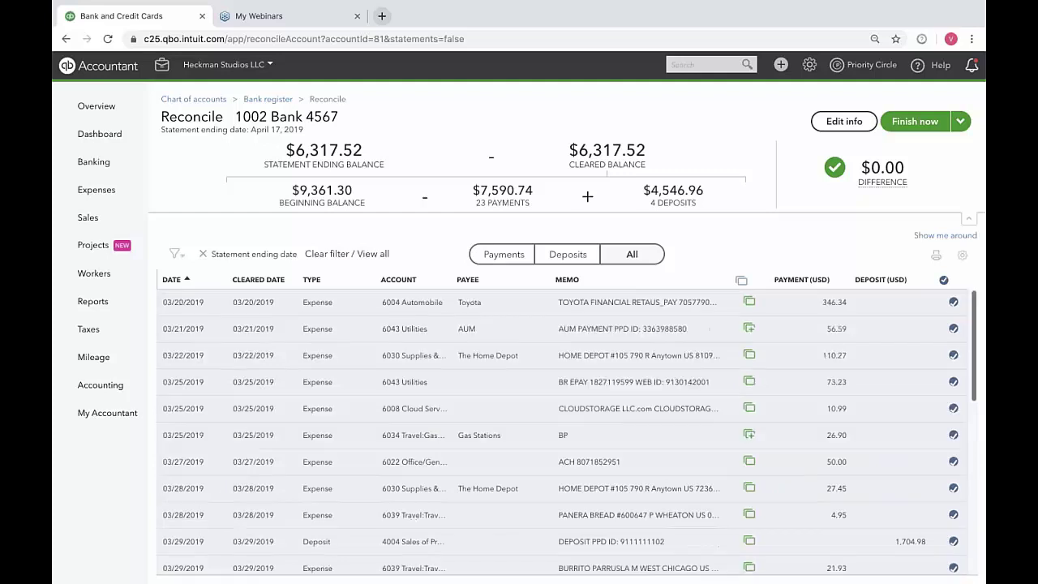
Finish the April 17, 2019 reconciliation of 1002 Bank 4567 without viewing its report
left_click(964, 125)
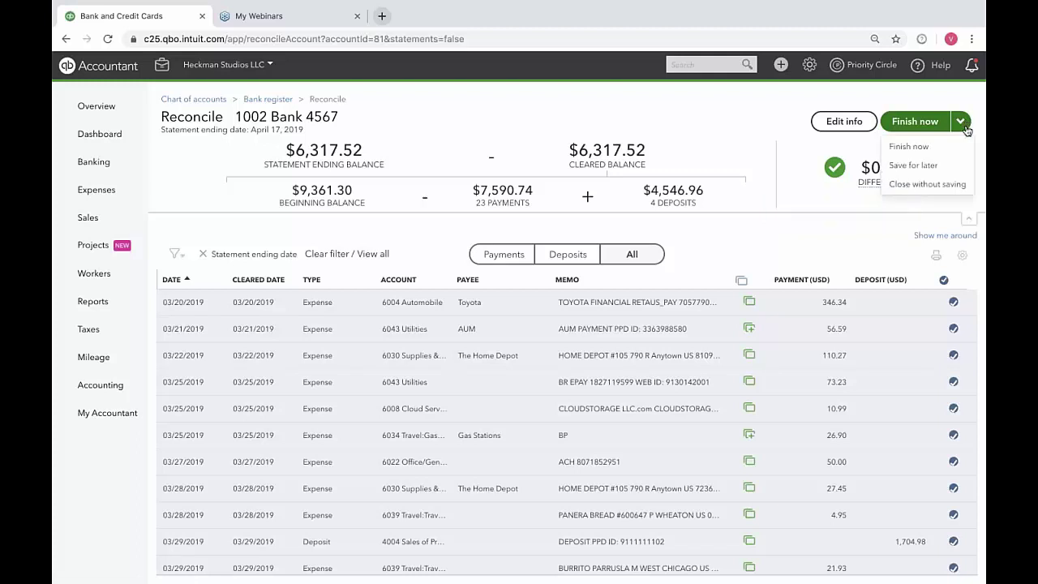
left_click(909, 147)
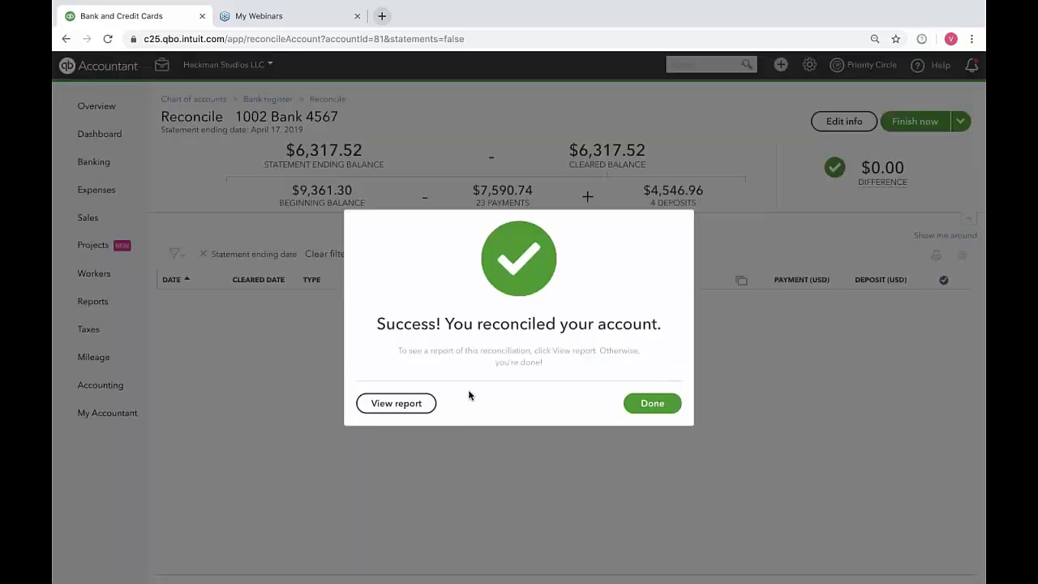
left_click(654, 404)
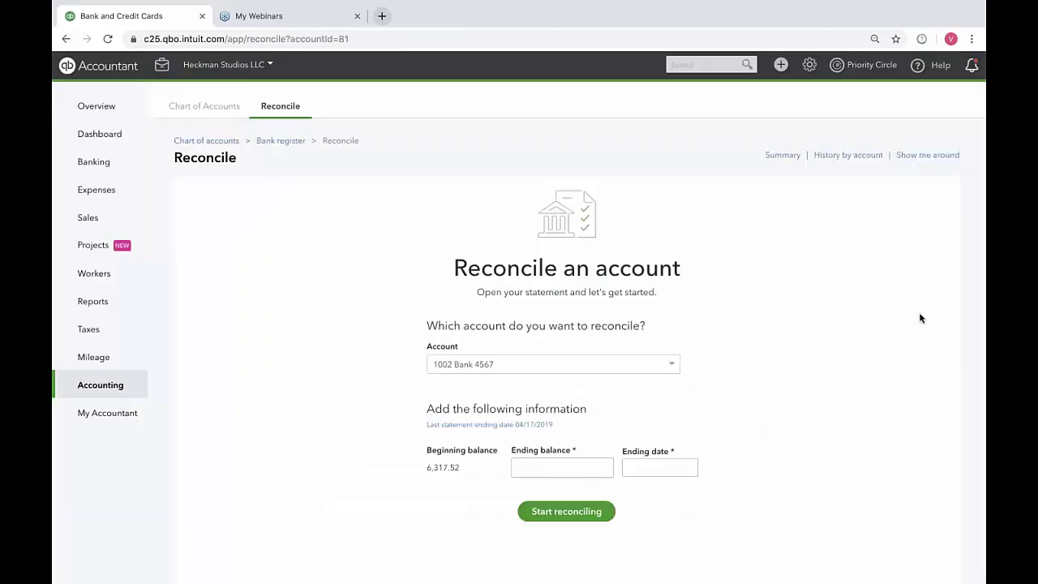
View the reconciliation summary and the account's reconciliation history, expanding the 2019 and 2018 statements
left_click(782, 155)
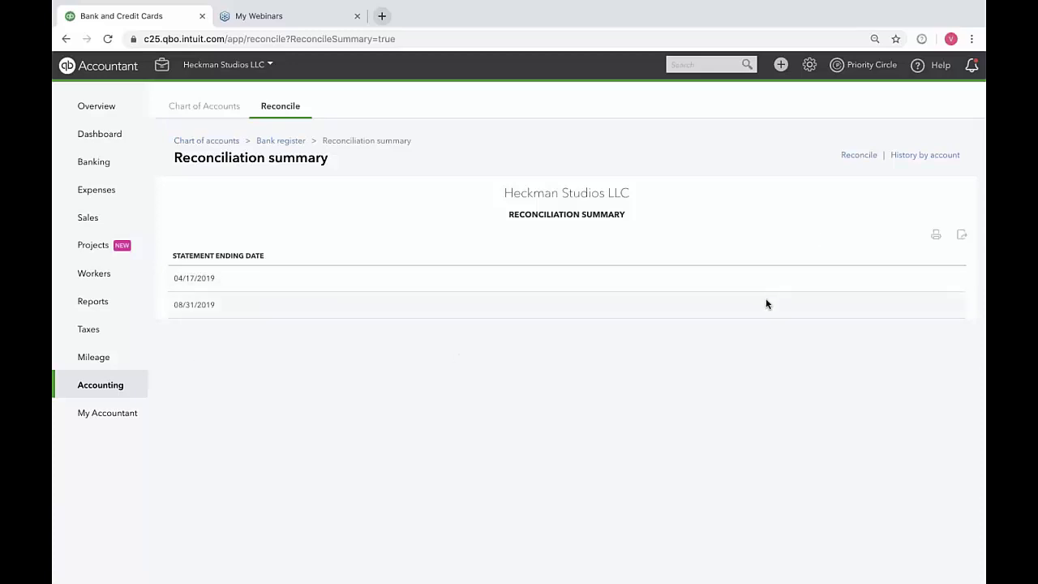
left_click(925, 155)
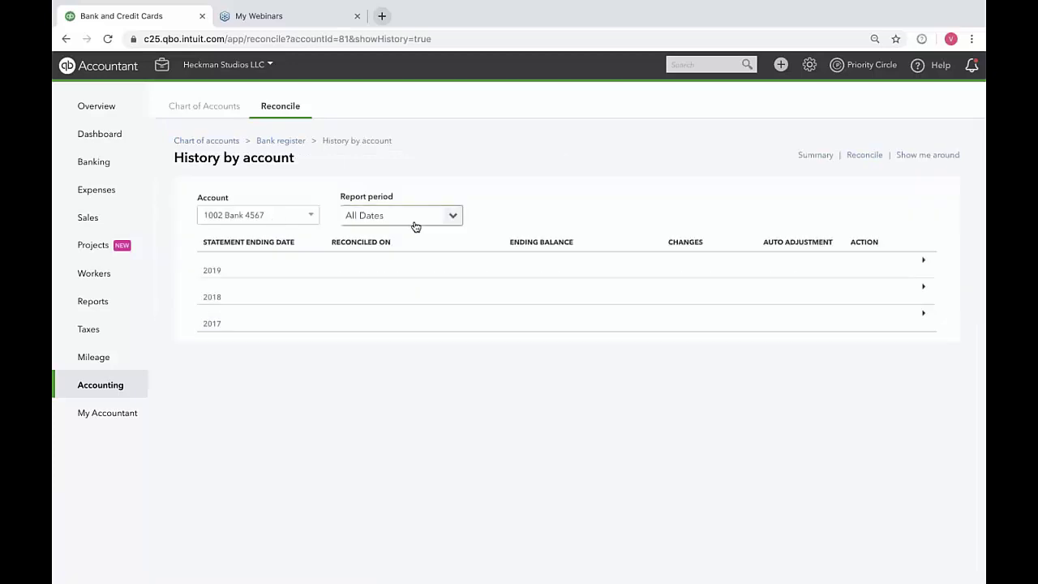
left_click(225, 267)
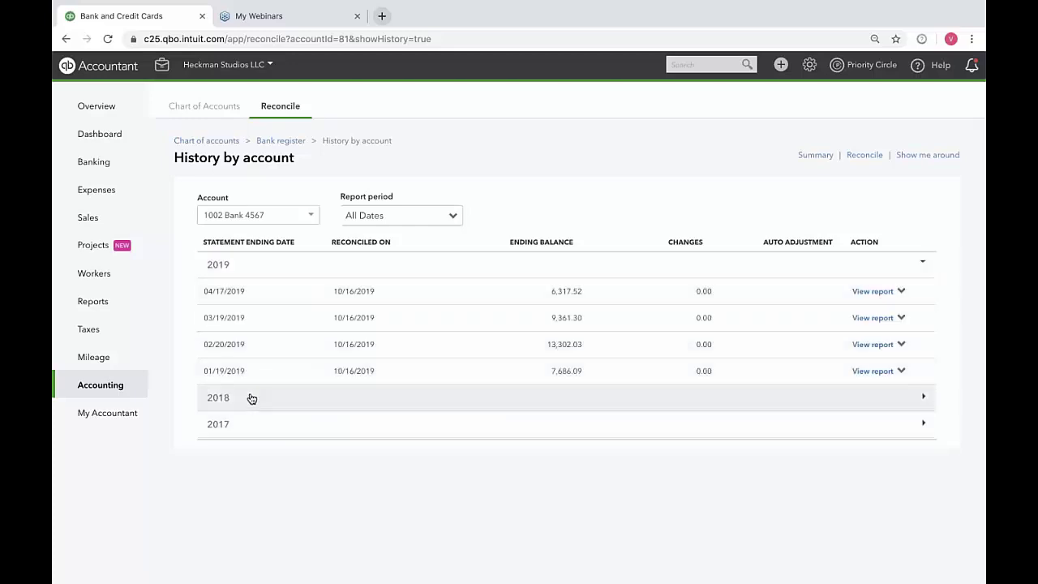
left_click(252, 399)
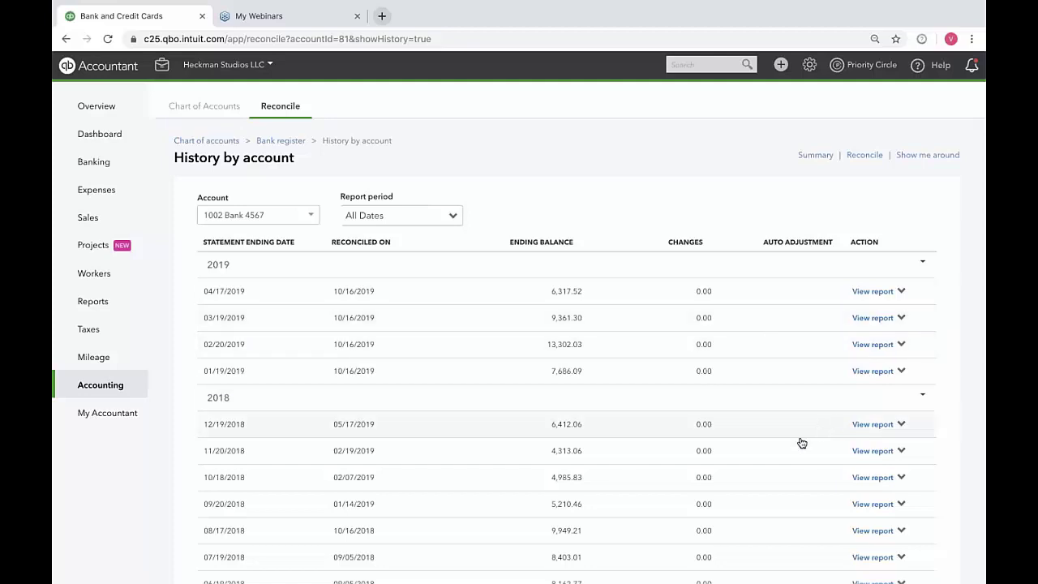
scroll(801, 441, "down", 5)
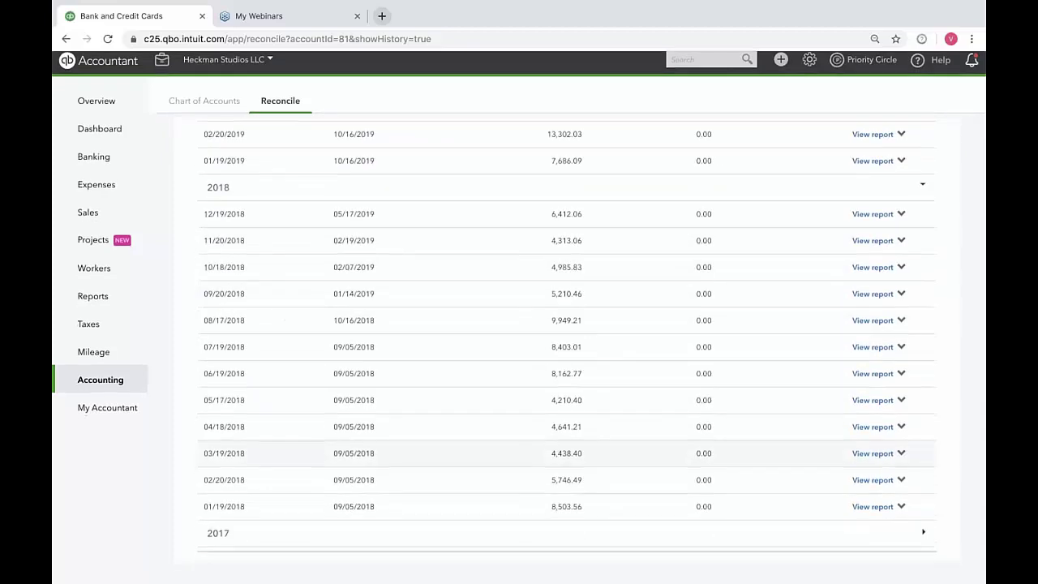
scroll(566, 349, "up", 5)
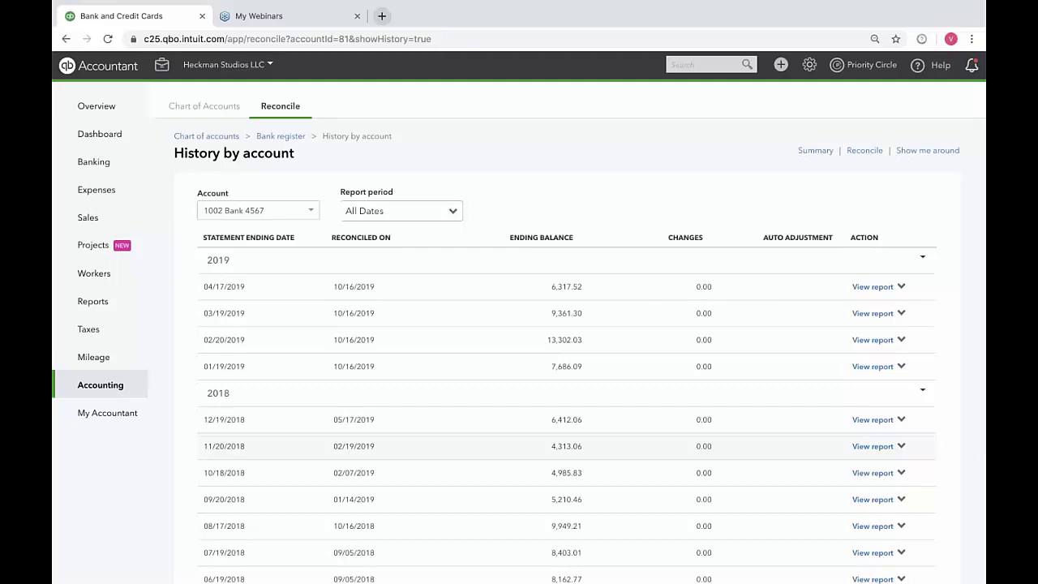
Examine the available actions for the 04/17/2019 and 01/19/2019 reconciliations without undoing either one
left_click(901, 288)
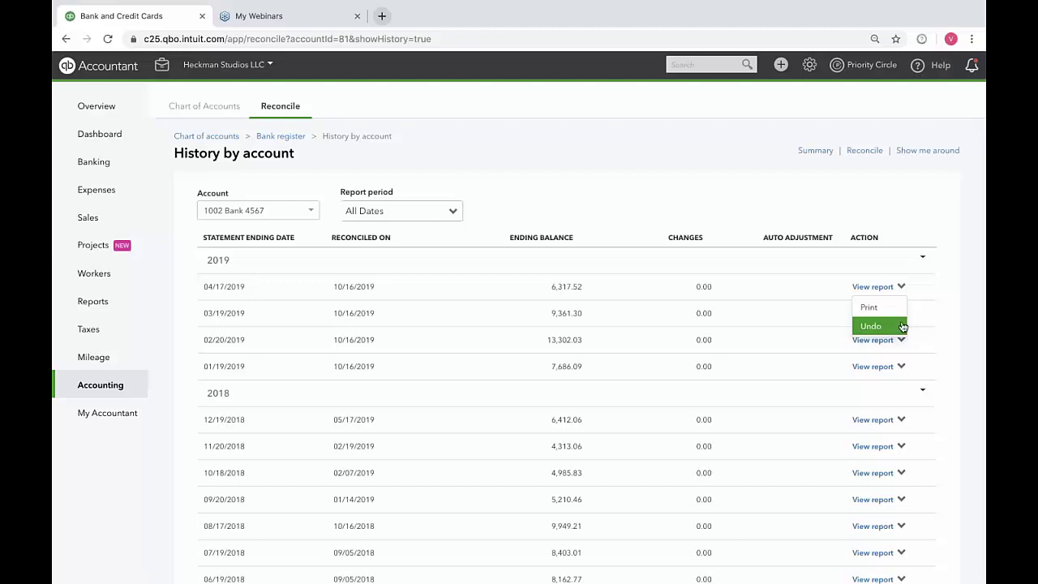
left_click(967, 336)
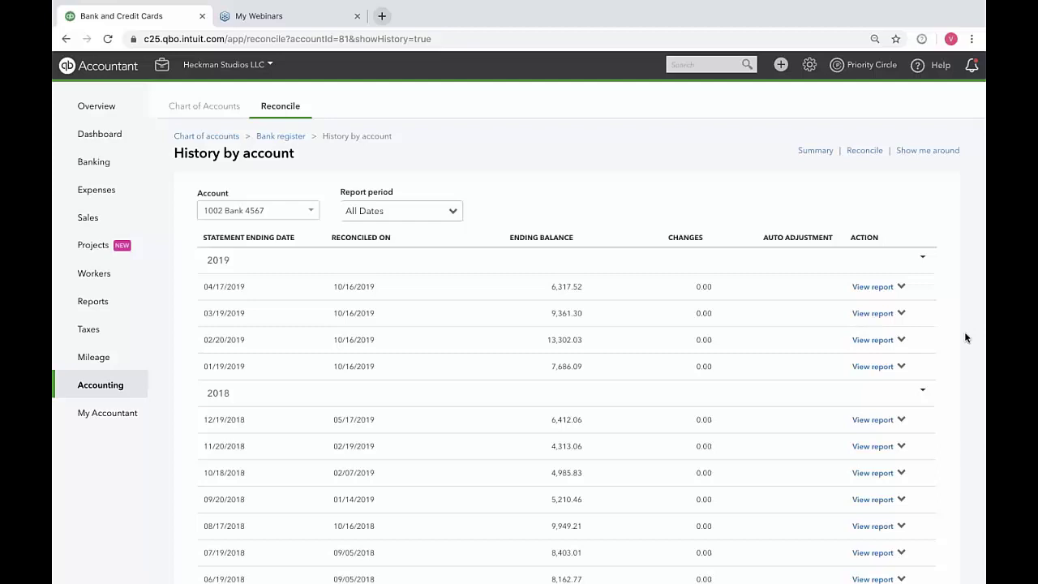
left_click(902, 367)
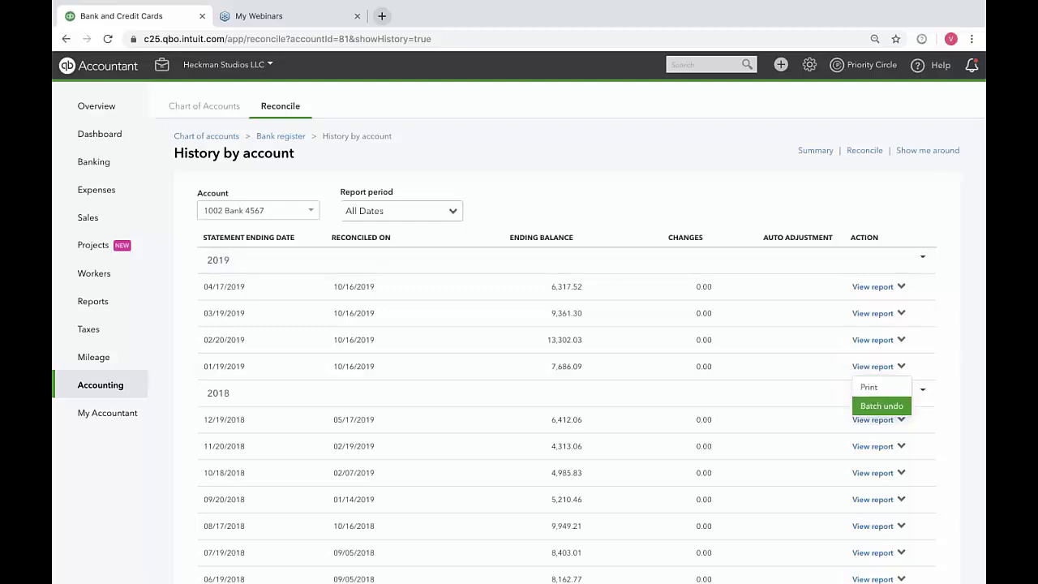
Open the 04/17/2019 reconciliation report and look through its summary, cleared payments and deposits
left_click(874, 268)
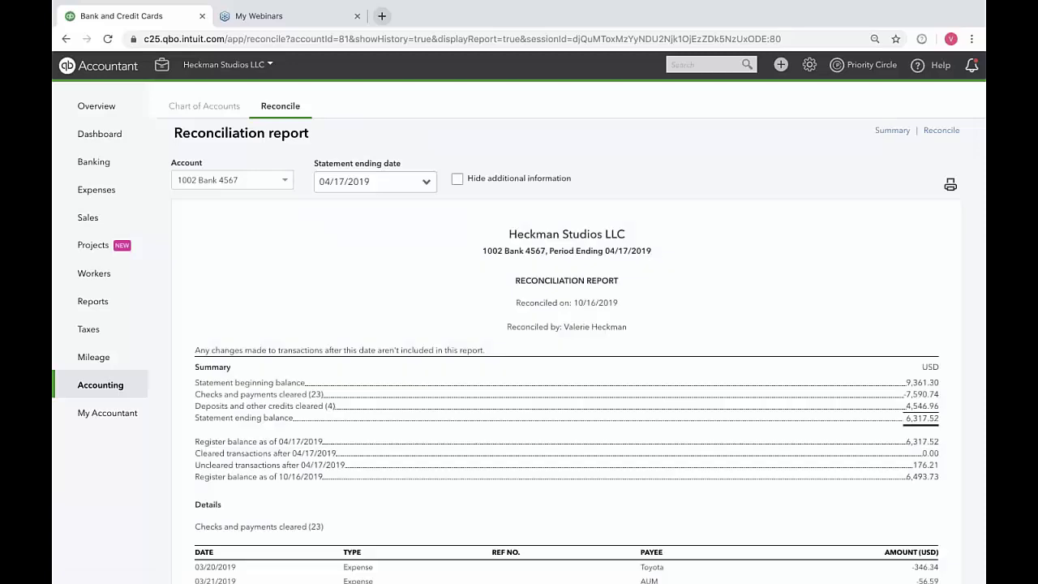
scroll(878, 268, "down", 3)
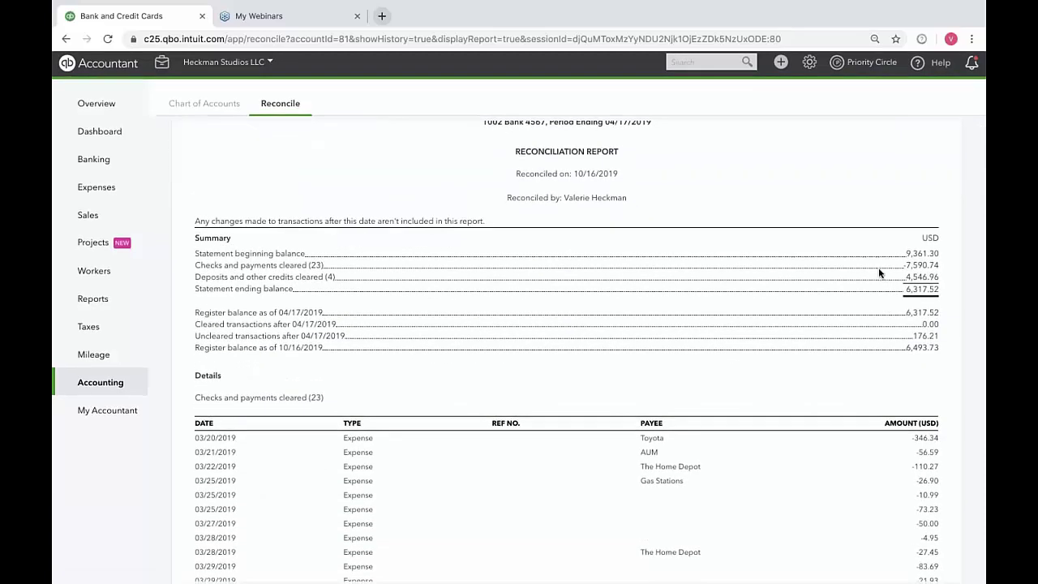
scroll(879, 268, "down", 5)
scroll(878, 268, "down", 4)
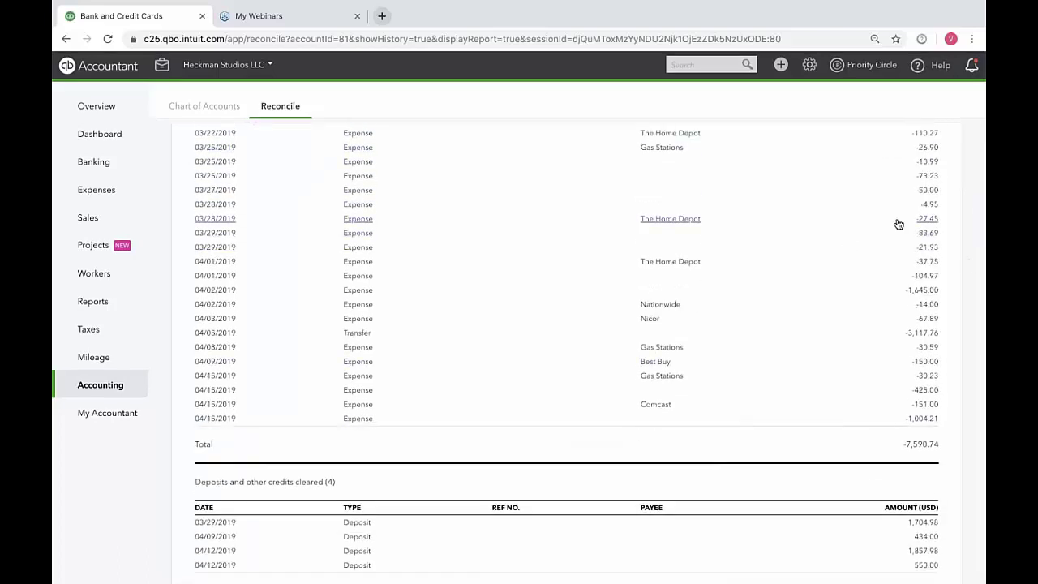
scroll(864, 235, "up", 10)
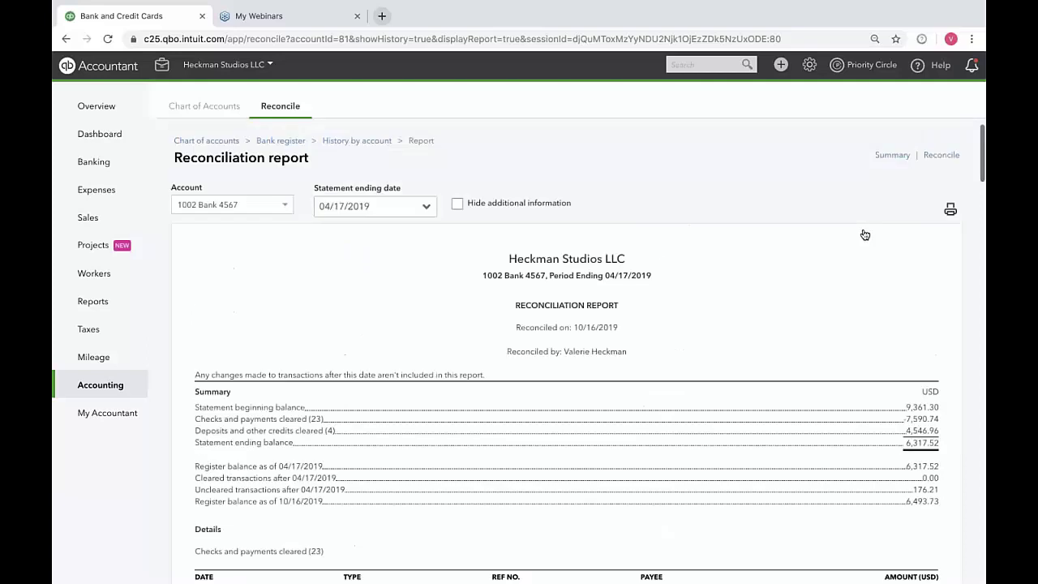
scroll(865, 234, "down", 10)
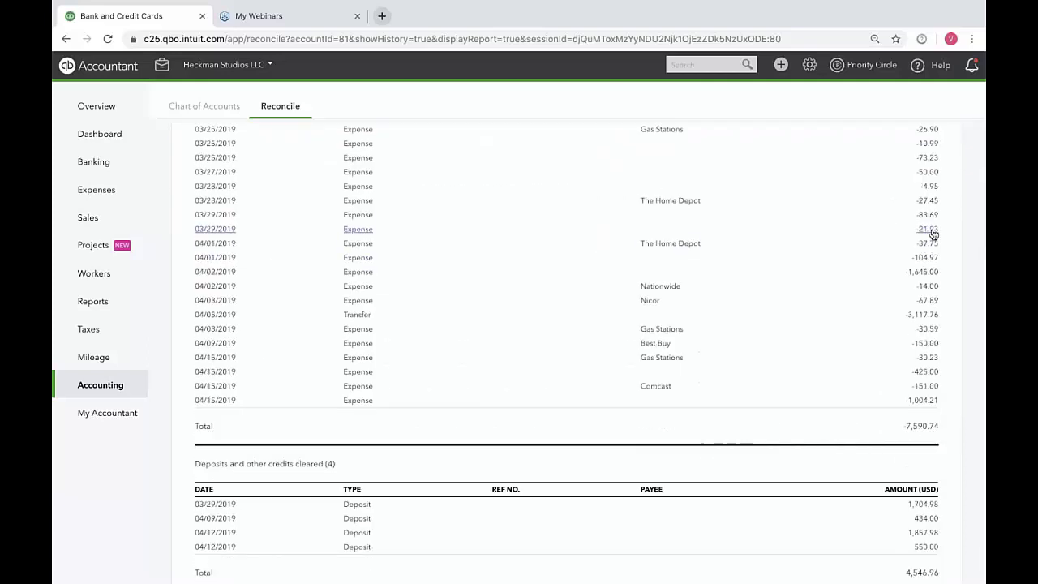
Change the reconciled 03/29/2019 expense of 21.93 to 121.93, save it despite the warnings, and return to the report's change section
left_click(931, 234)
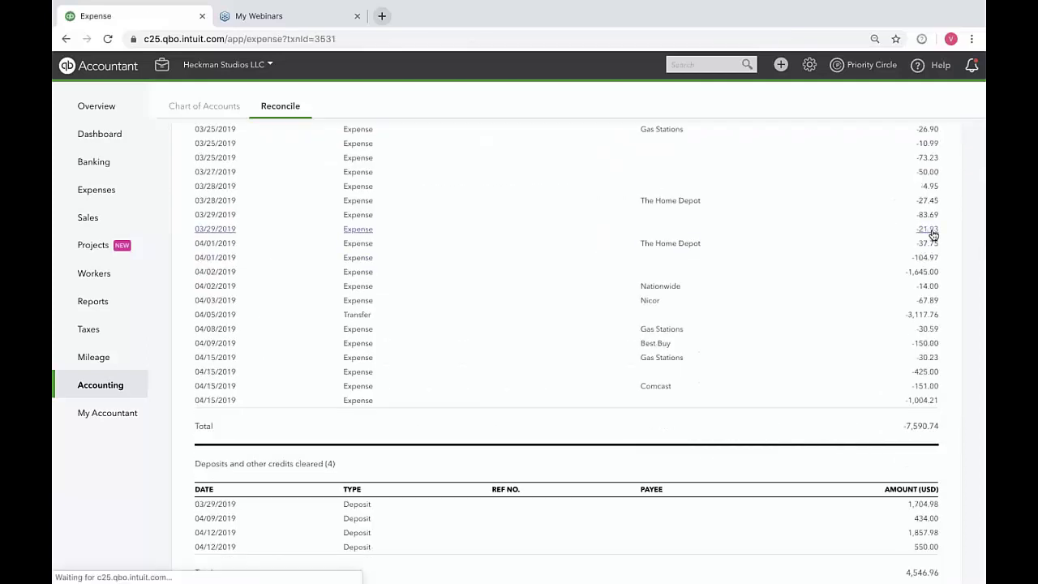
left_click(596, 365)
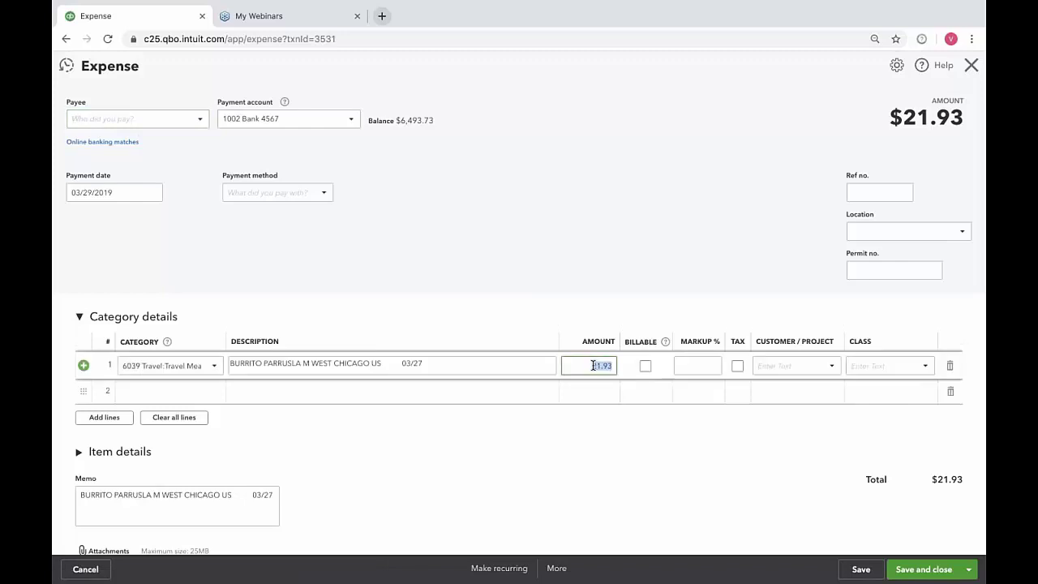
left_click(593, 366)
type("1")
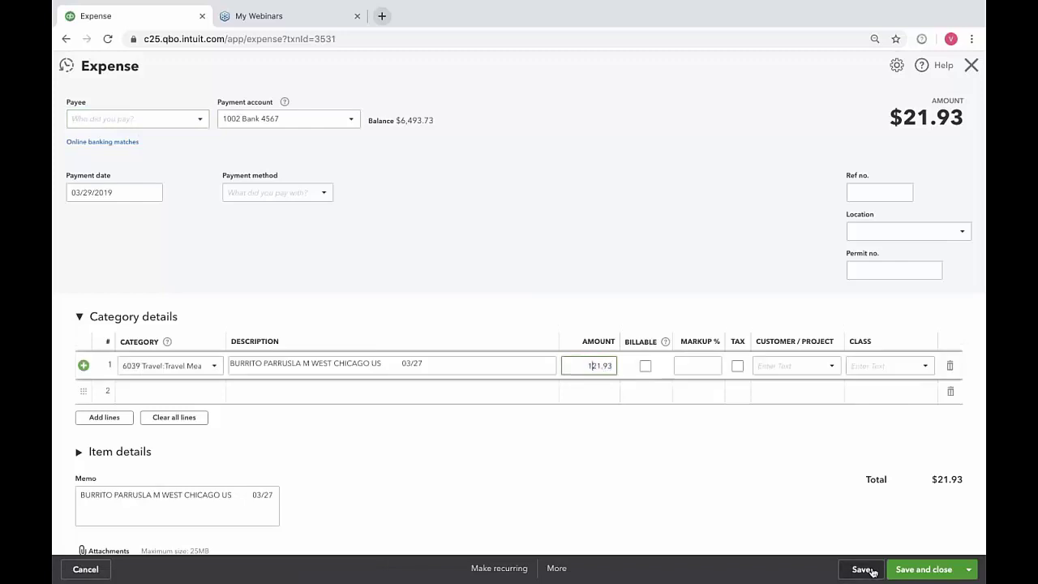
left_click(861, 569)
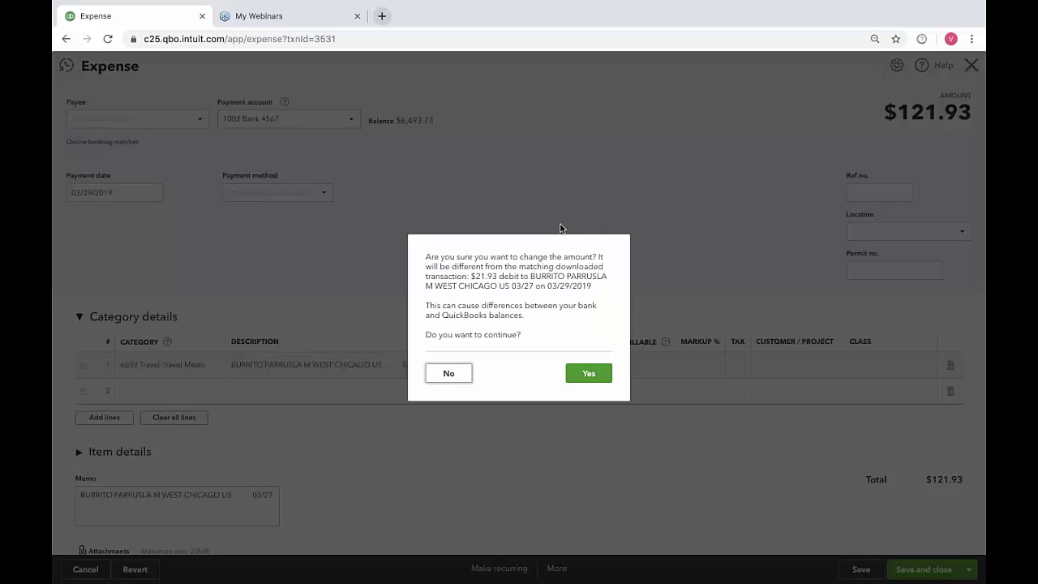
left_click(586, 377)
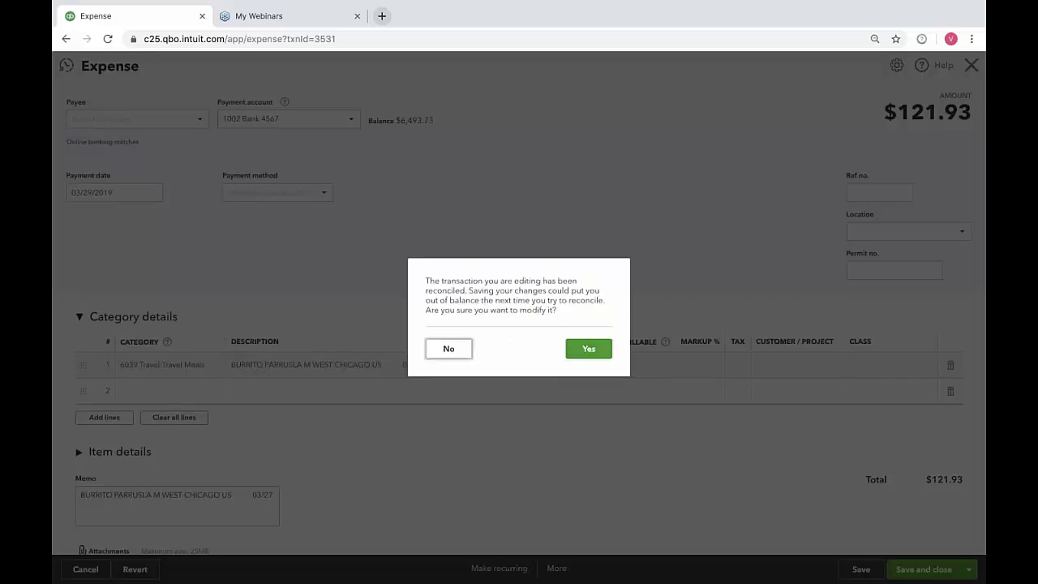
left_click(598, 351)
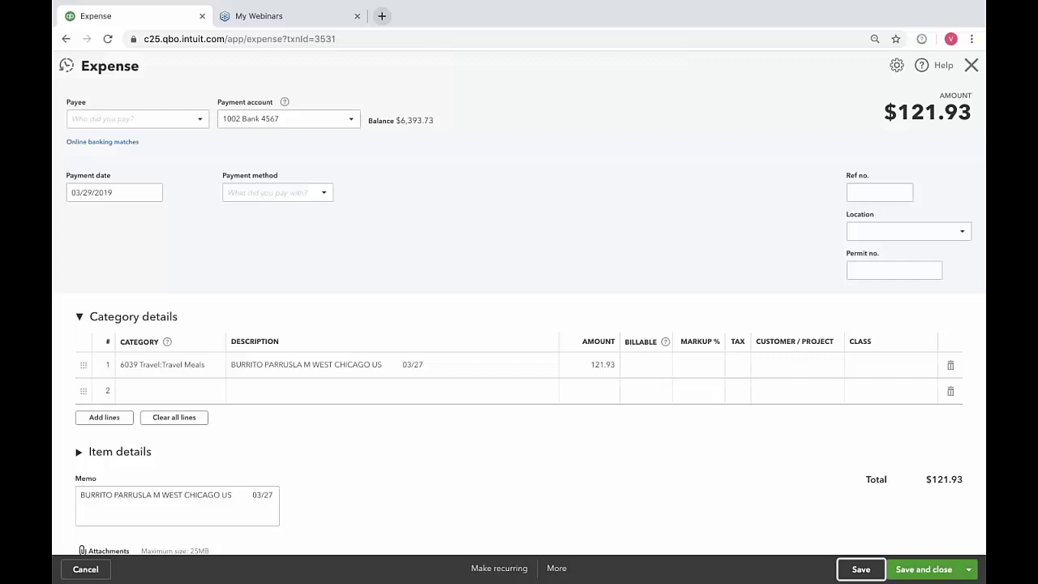
scroll(971, 72, "down", 2)
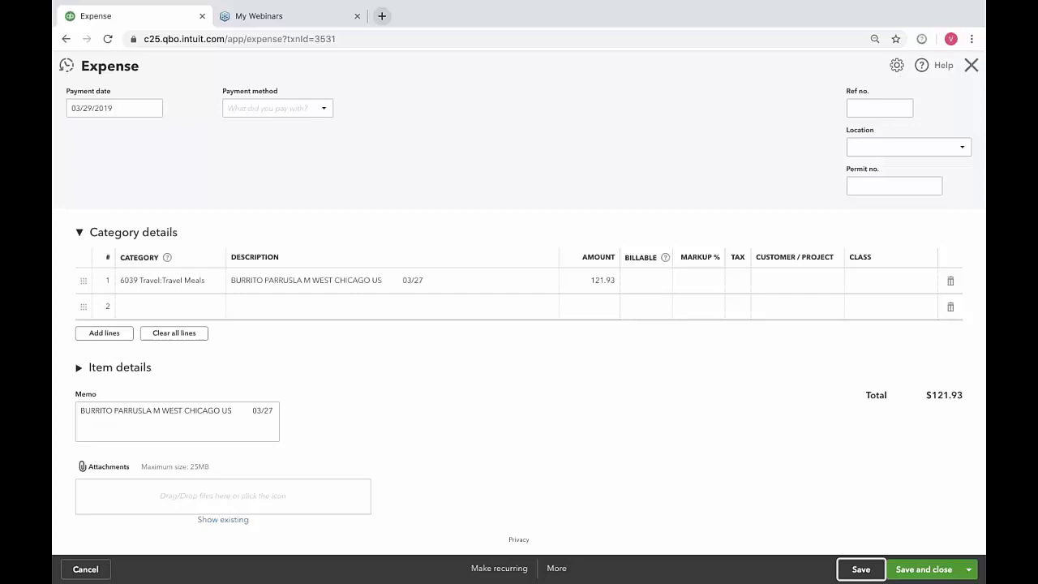
left_click(973, 72)
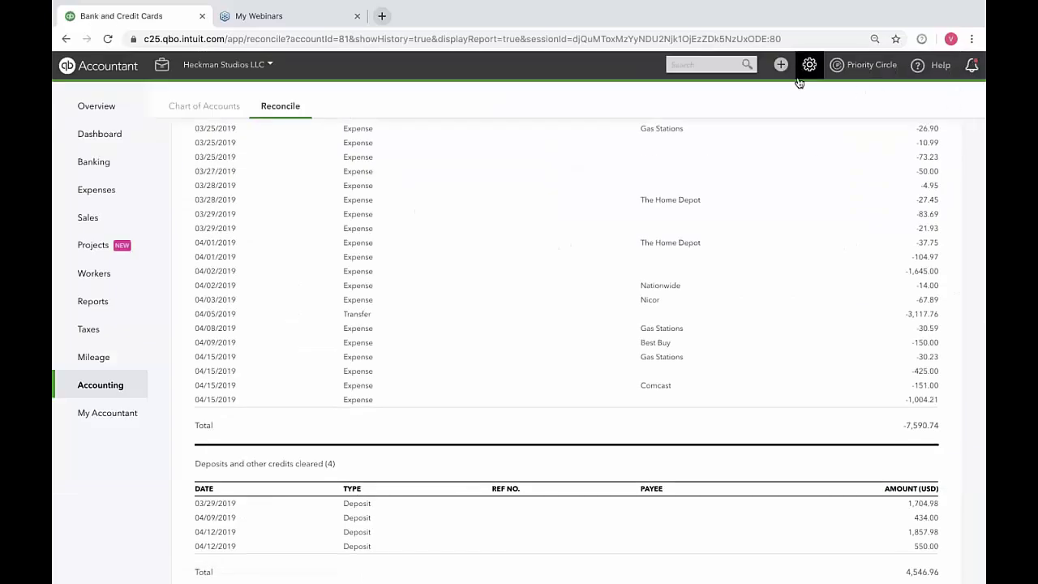
scroll(568, 349, "up", 15)
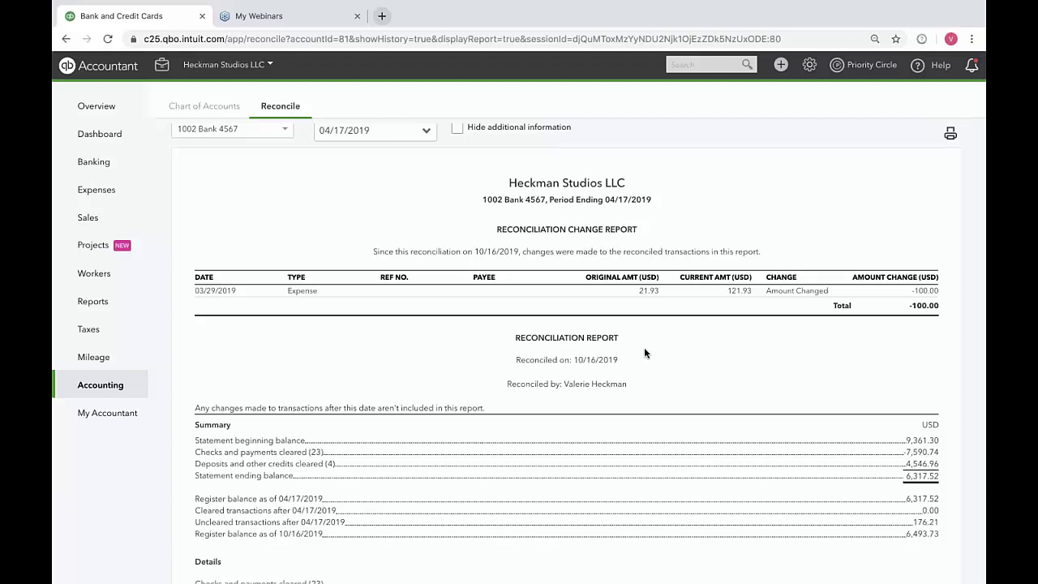
Examine the Close the books options in the advanced account settings, including the choices for allowing changes, and leave without saving
left_click(809, 67)
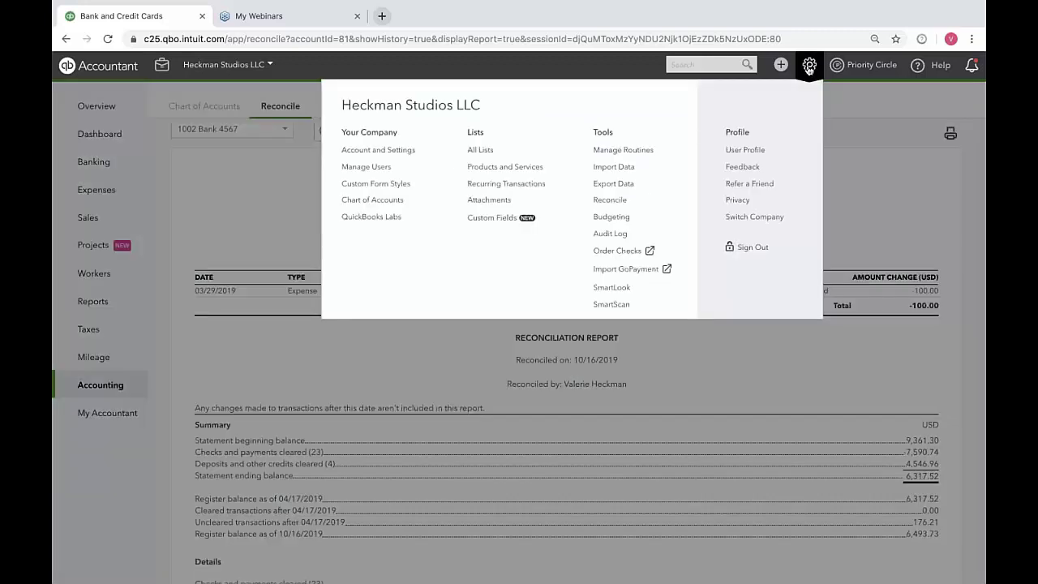
left_click(407, 156)
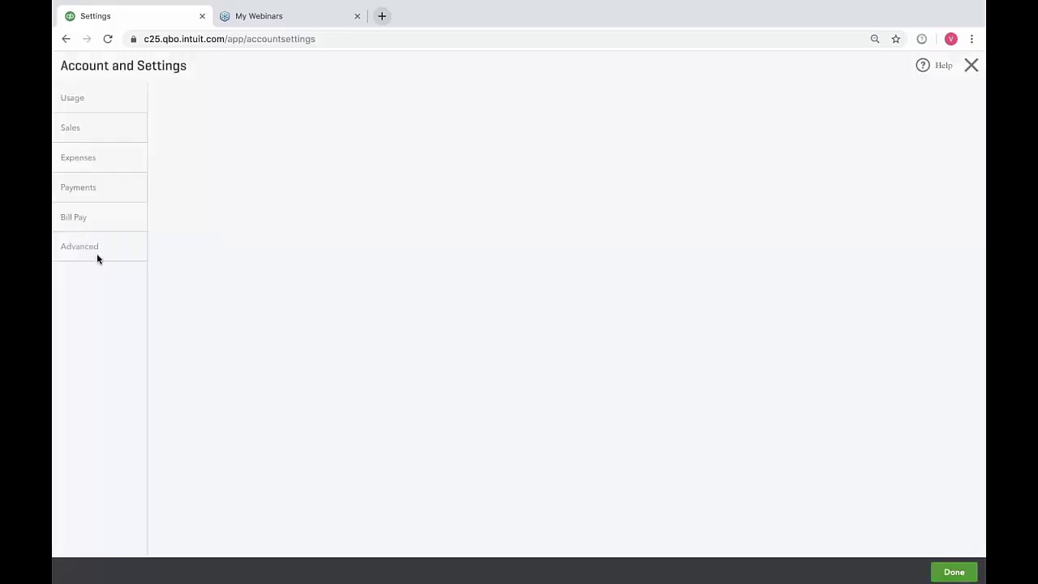
left_click(95, 255)
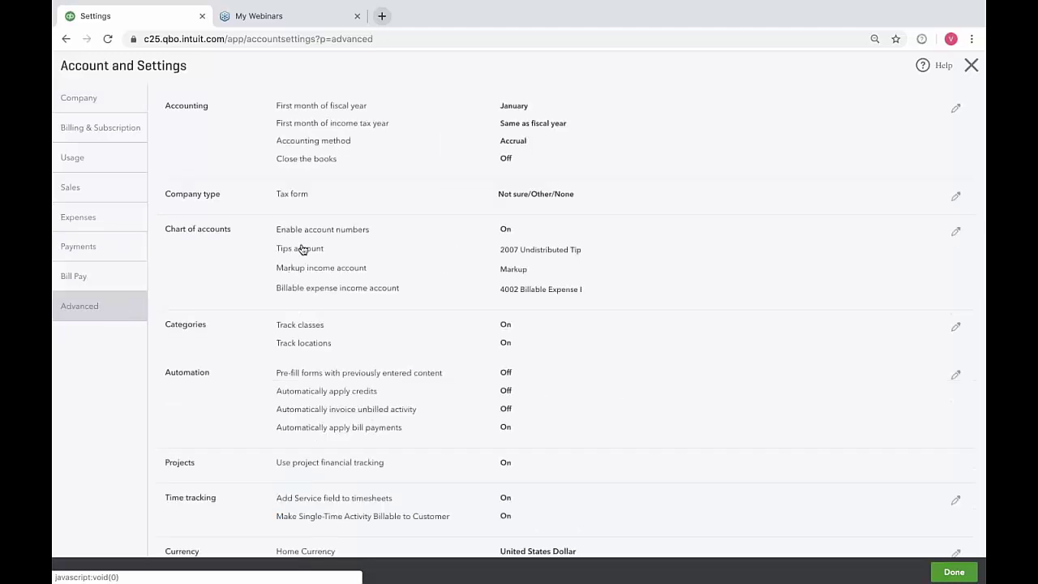
left_click(326, 162)
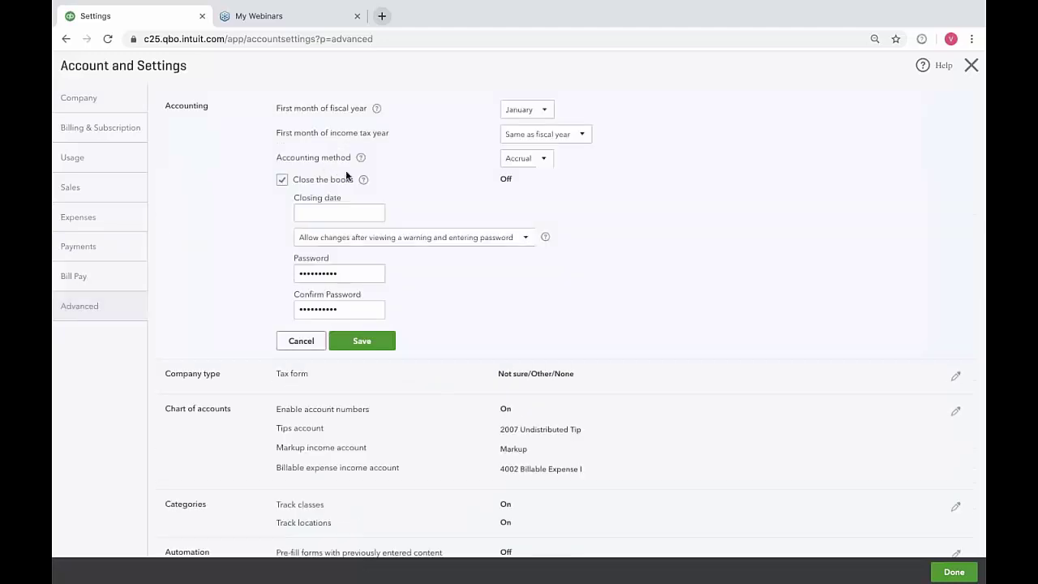
left_click(516, 241)
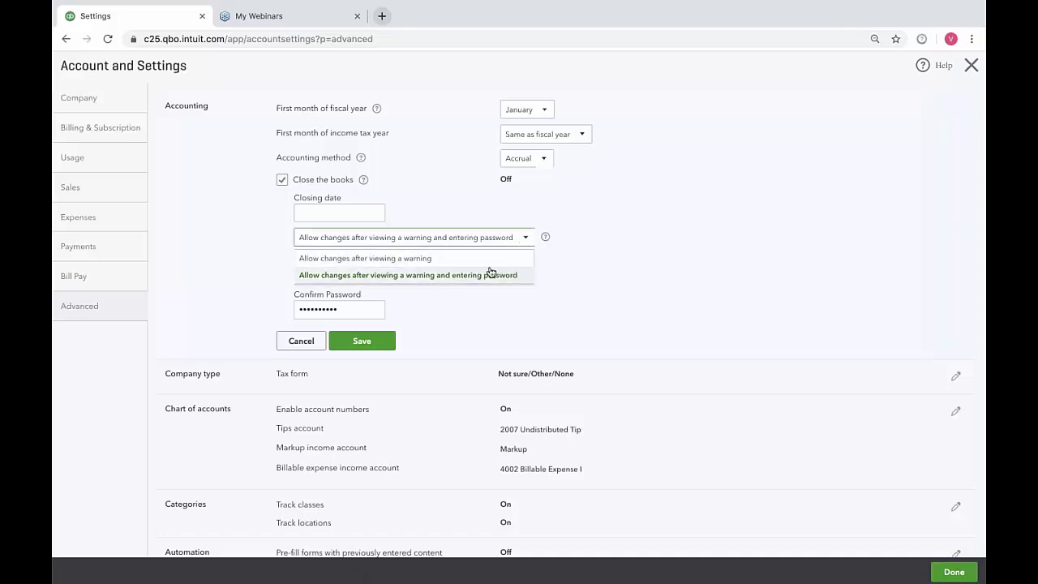
left_click(588, 310)
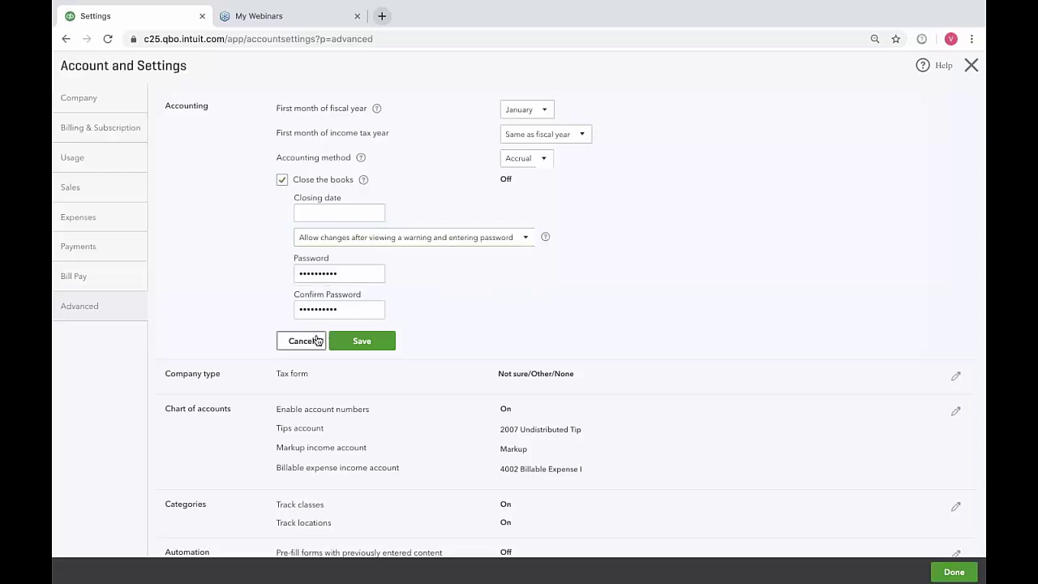
left_click(972, 76)
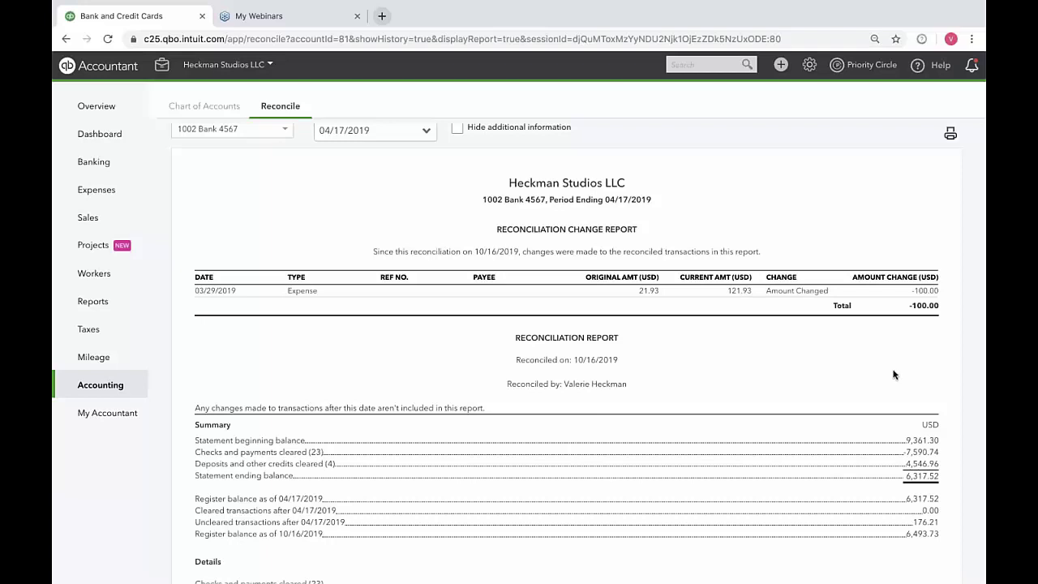
Return to the reconcile page for 1002 Bank 4567 and open its Reconciliation Discrepancy Report
scroll(764, 350, "up", 2)
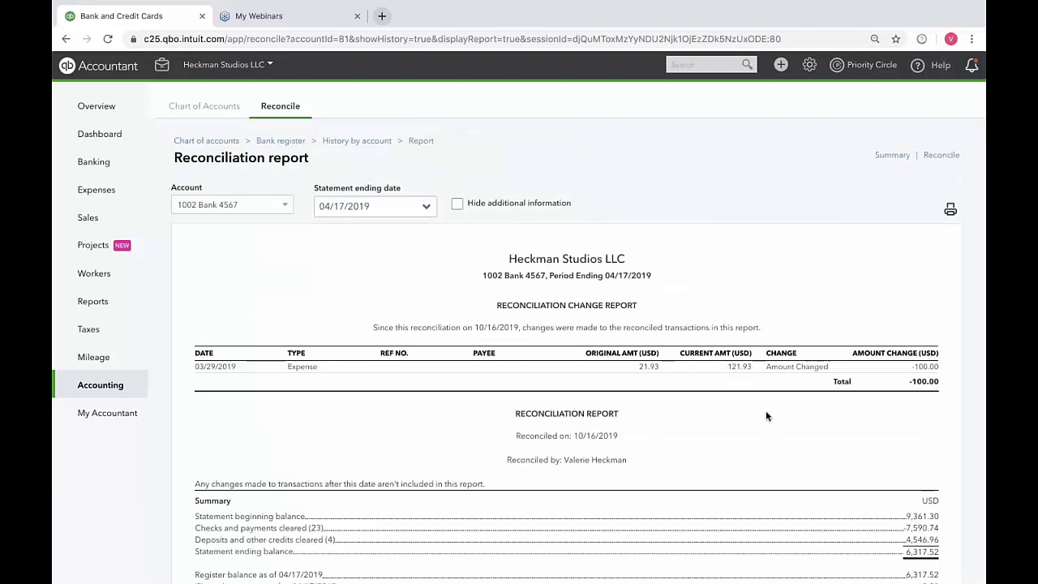
left_click(941, 155)
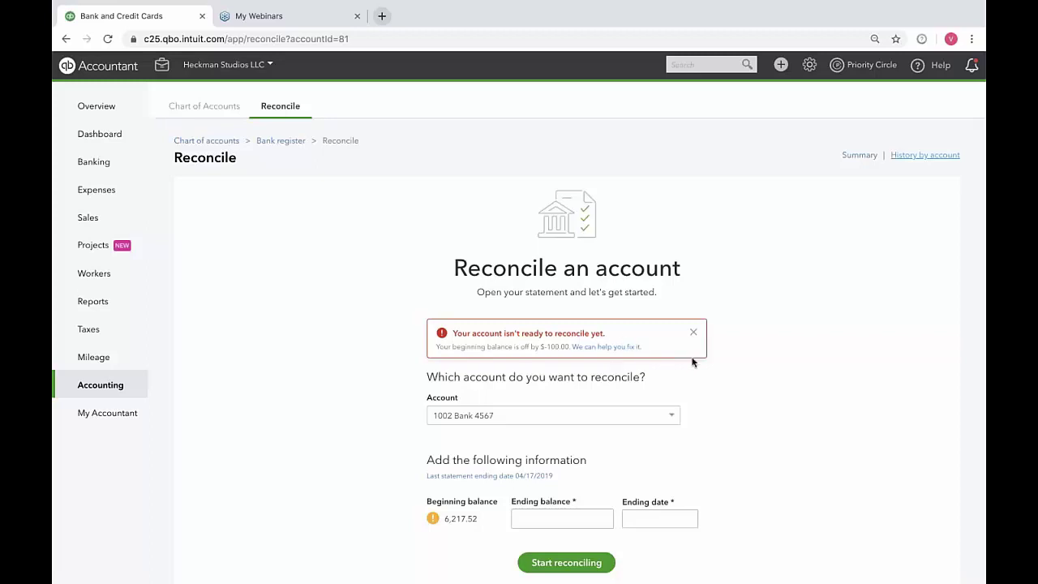
left_click(610, 346)
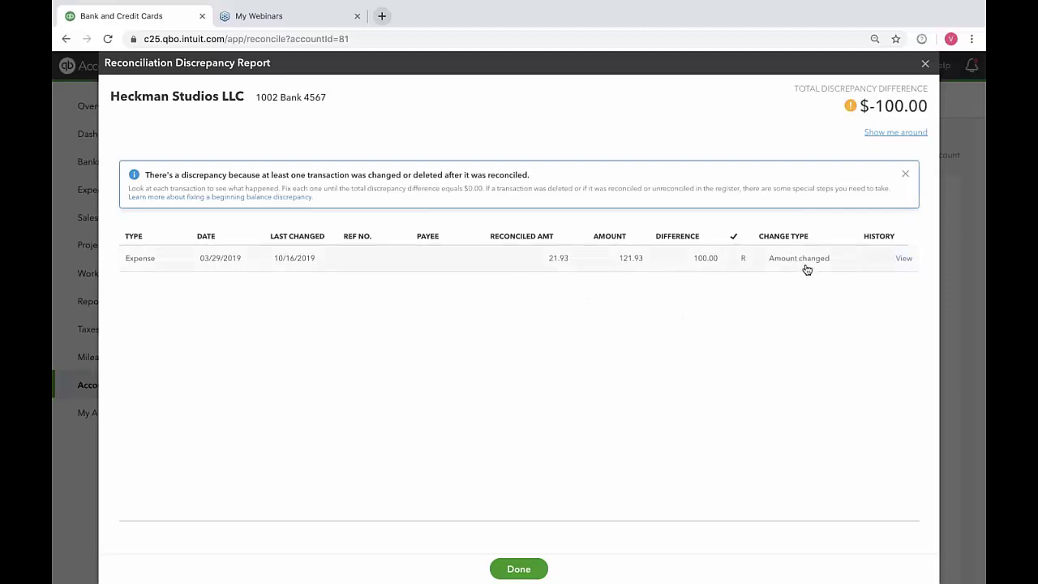
View the changed expense's audit history, expand its latest edit, and compare that version with the previous one
left_click(897, 257)
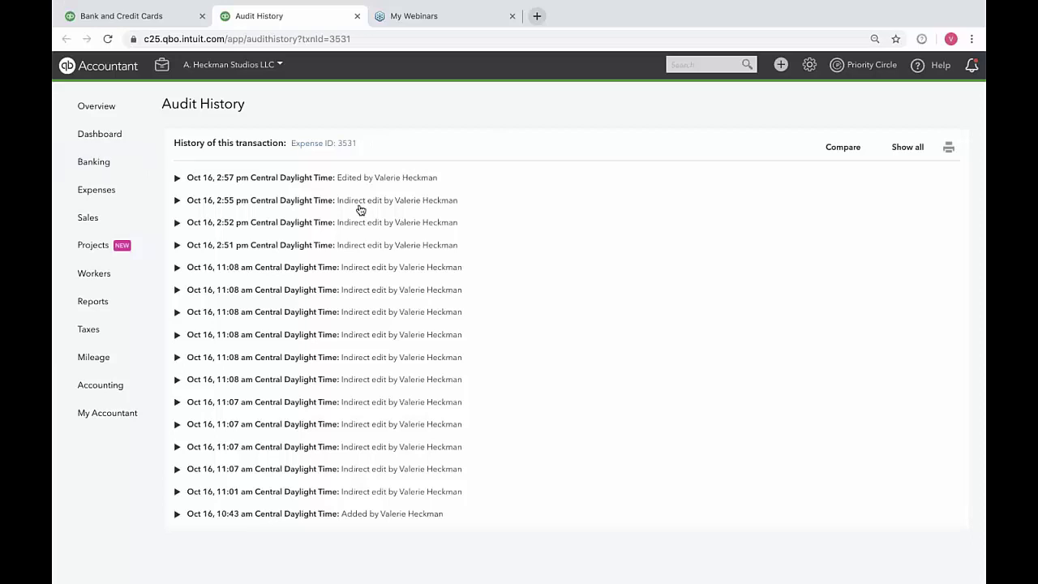
left_click(293, 179)
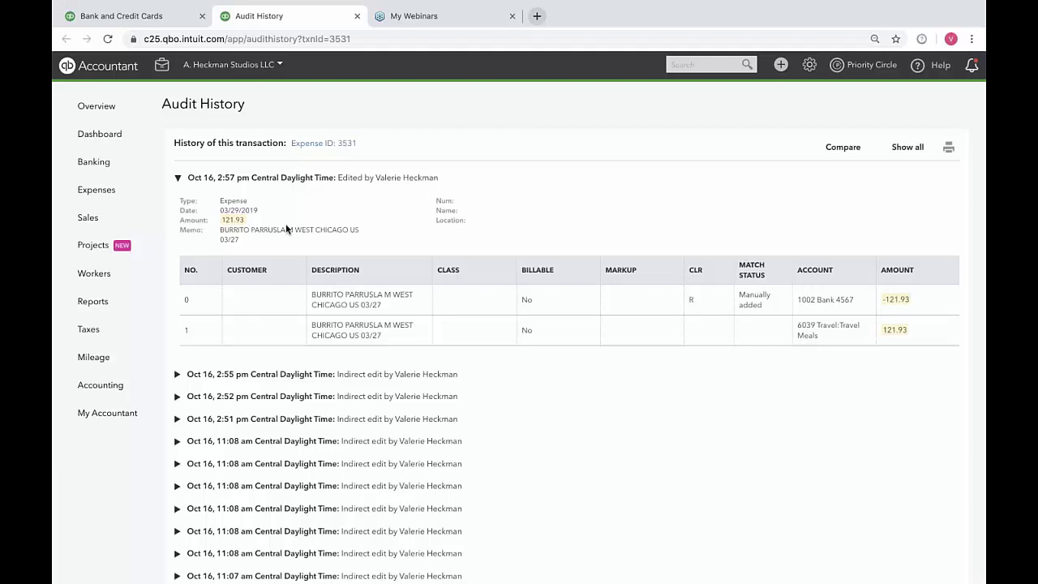
scroll(622, 509, "down", 3)
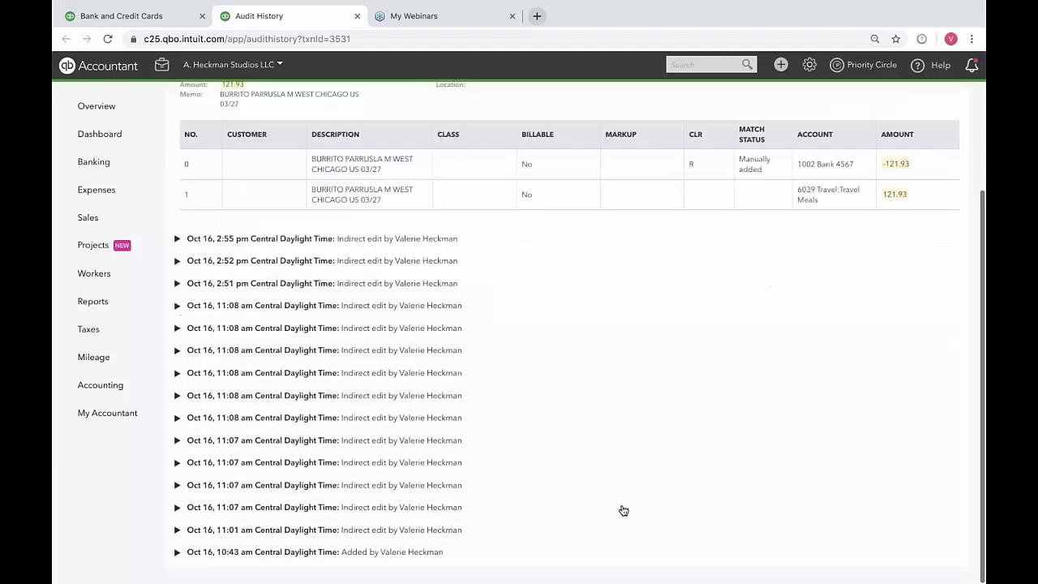
scroll(622, 511, "up", 3)
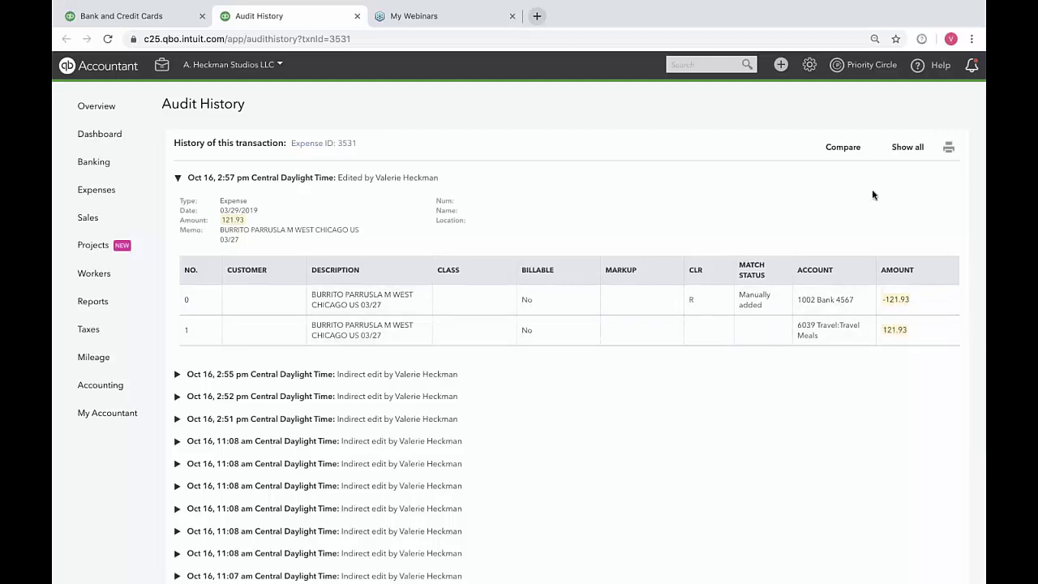
left_click(846, 149)
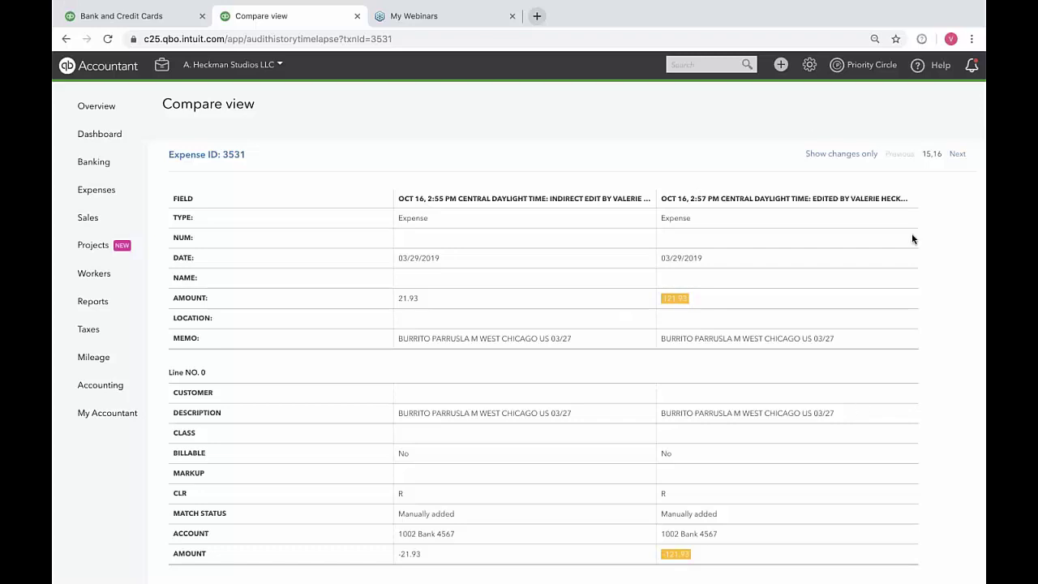
scroll(912, 234, "down", 3)
scroll(913, 234, "up", 3)
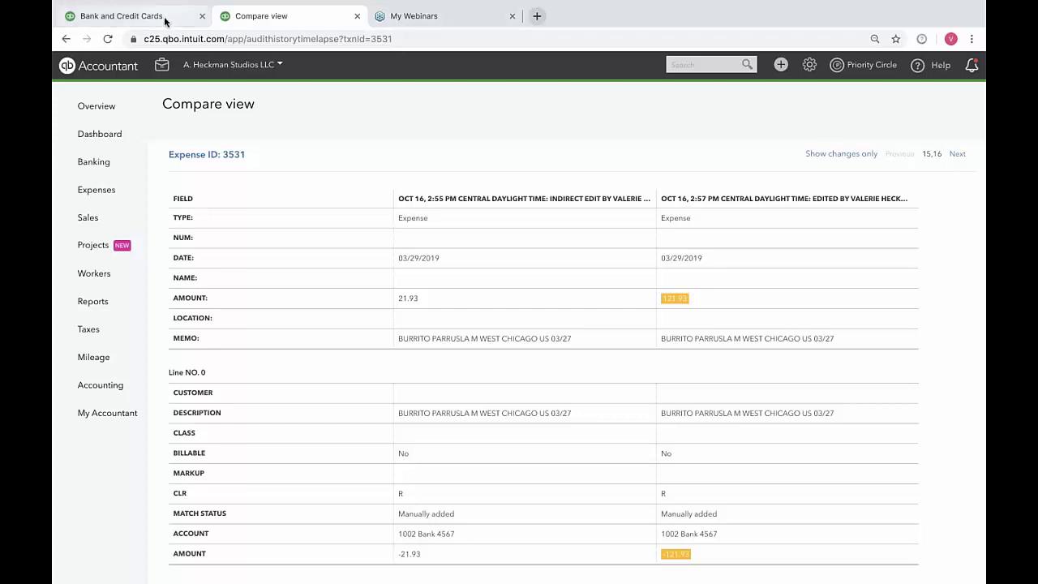
Restore the expense's amount to 21.93 in the discrepancy report, save the correction, and close the report
left_click(162, 18)
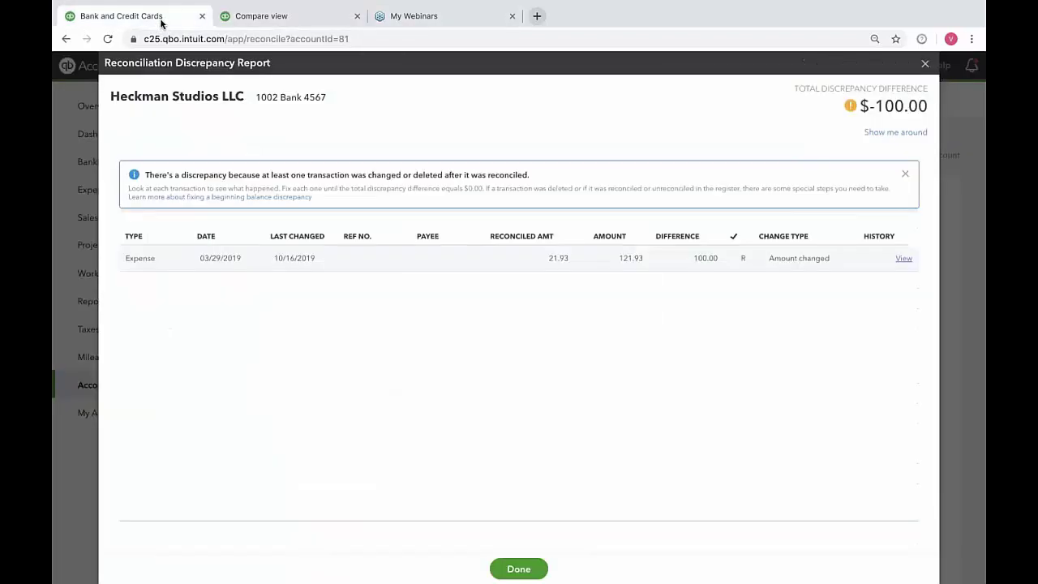
left_click(643, 259)
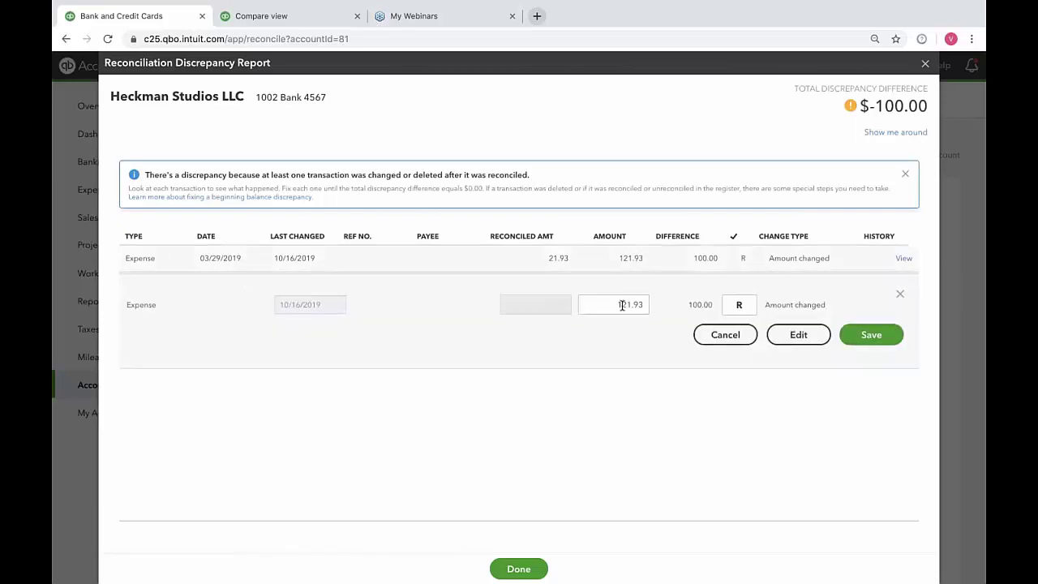
left_click(621, 304)
left_click(884, 340)
left_click(599, 360)
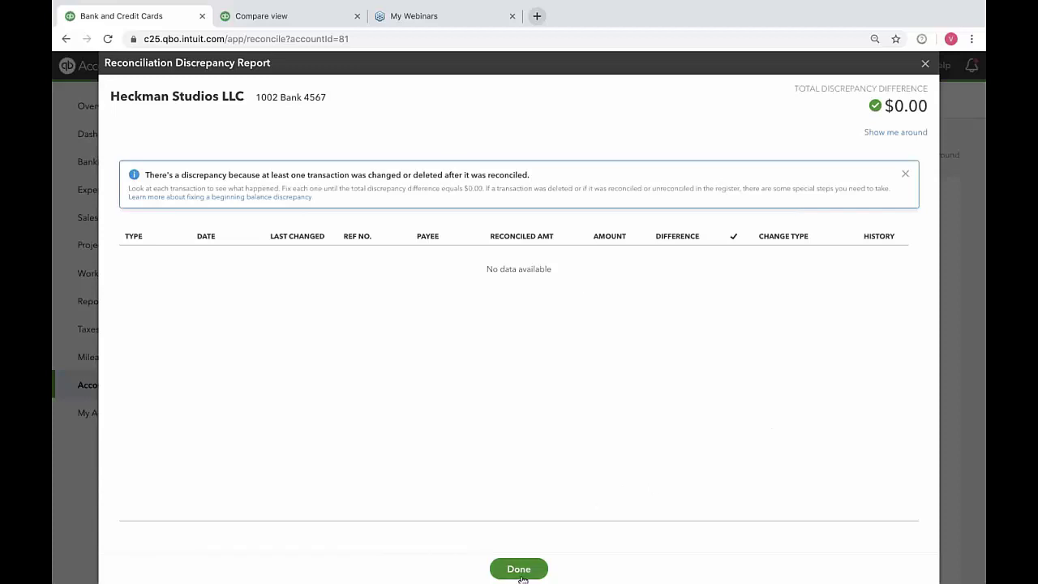
key("Escape")
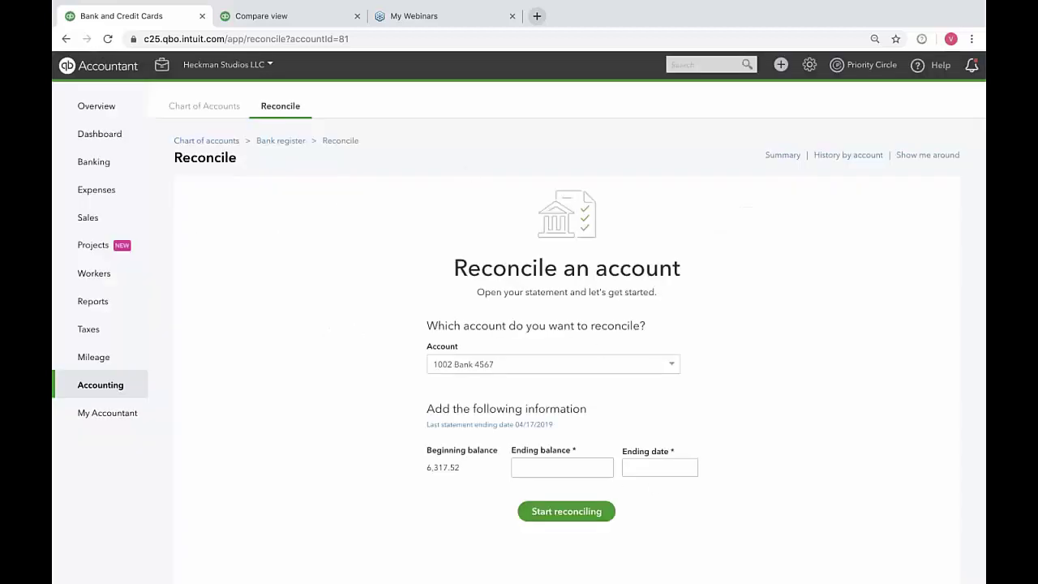